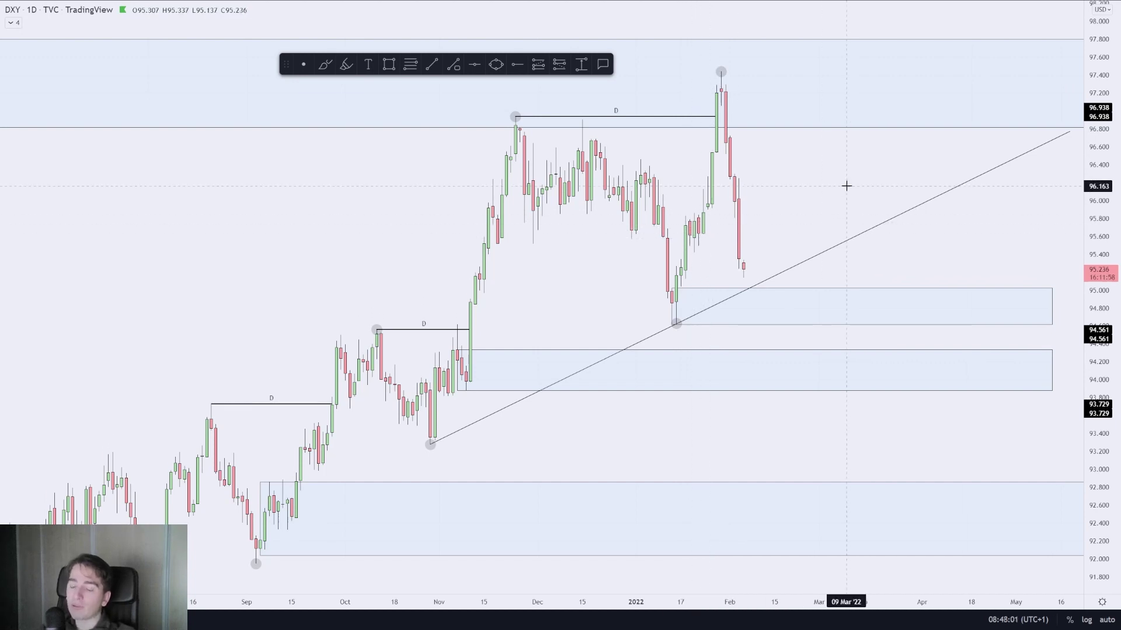
# Try brush circles and drop sketches from the latest DXY candle, undoing each, then reframe the chart.
pyautogui.click(325, 64)
pyautogui.moveTo(683, 284)
pyautogui.mouseDown()
pyautogui.moveTo(695, 320)
pyautogui.moveTo(668, 279)
pyautogui.mouseUp()
pyautogui.hotkey('ctrl', 'z')
pyautogui.moveTo(742, 266); pyautogui.dragTo(753, 290)
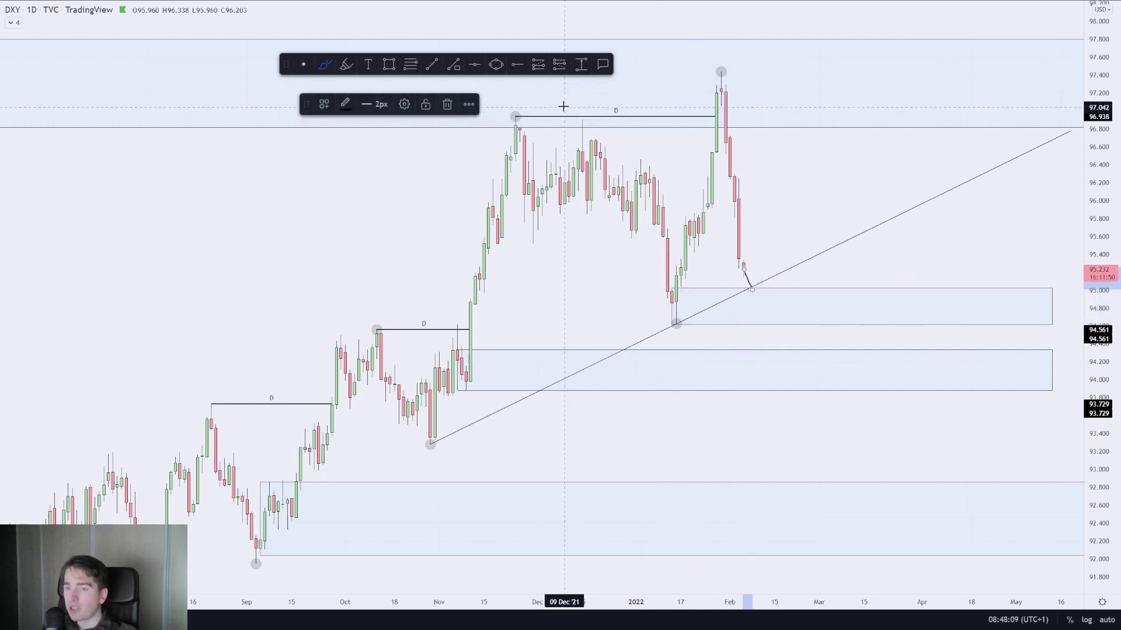
pyautogui.moveTo(565, 100); pyautogui.dragTo(700, 214)
pyautogui.hotkey('ctrl', 'z')
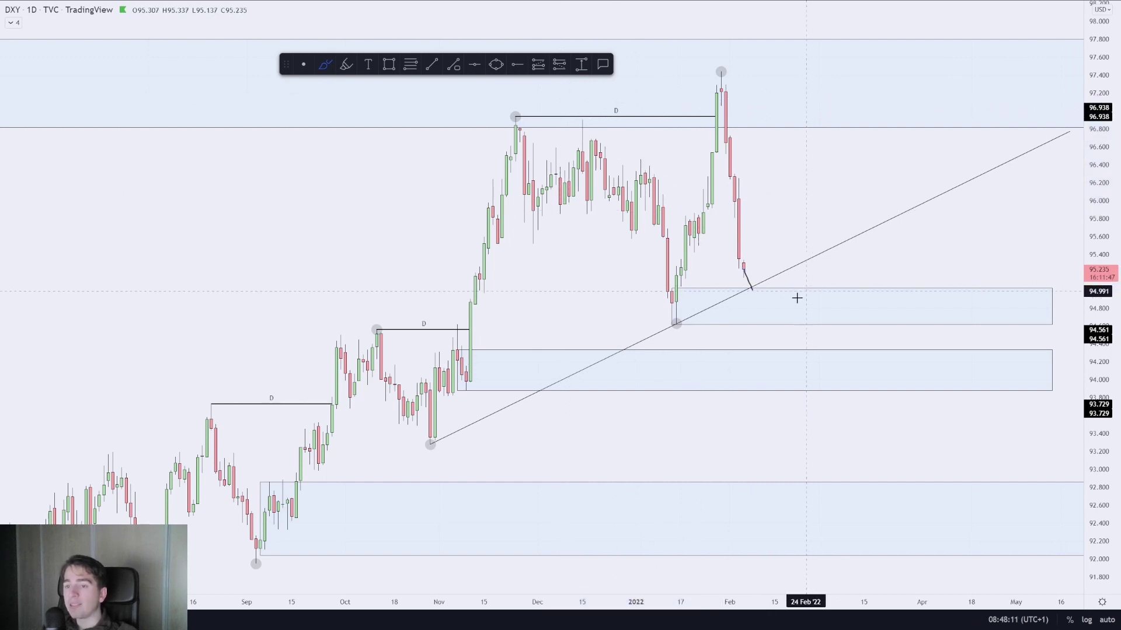
pyautogui.moveTo(743, 266)
pyautogui.mouseDown()
pyautogui.moveTo(759, 300)
pyautogui.moveTo(791, 145)
pyautogui.moveTo(804, 163)
pyautogui.moveTo(798, 149)
pyautogui.mouseUp()
pyautogui.hotkey('ctrl', 'z')
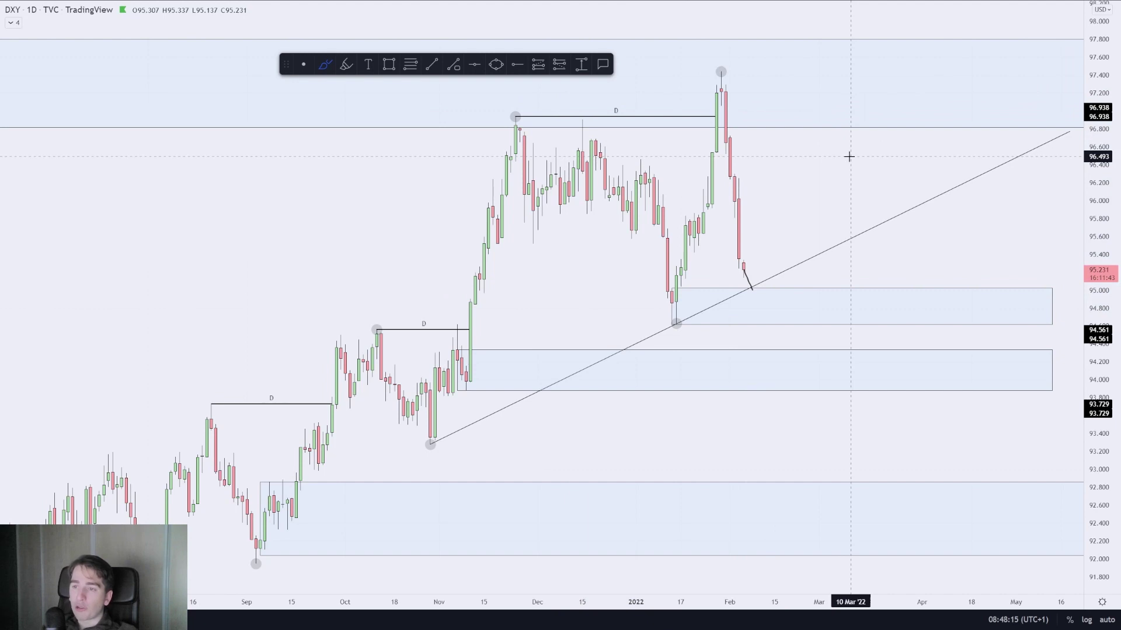
pyautogui.moveTo(823, 191); pyautogui.dragTo(819, 153)
pyautogui.scroll(-2, 867, 210)
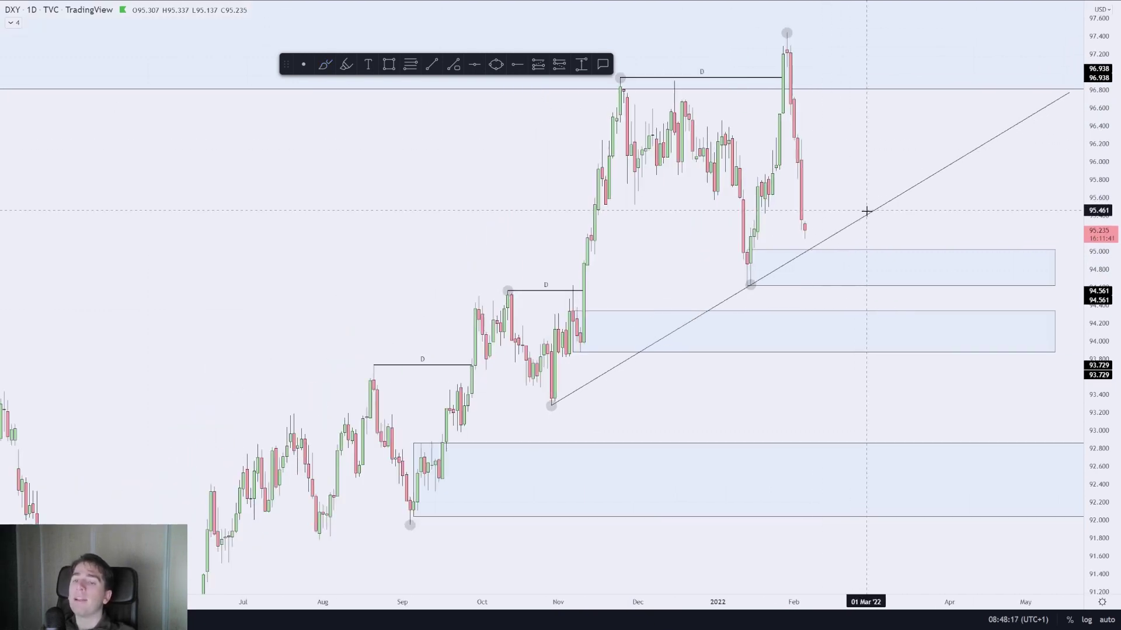
pyautogui.scroll(1, 852, 207)
# Circle the November candles and January low, and sketch a drop into the lower demand zone.
pyautogui.click(324, 65)
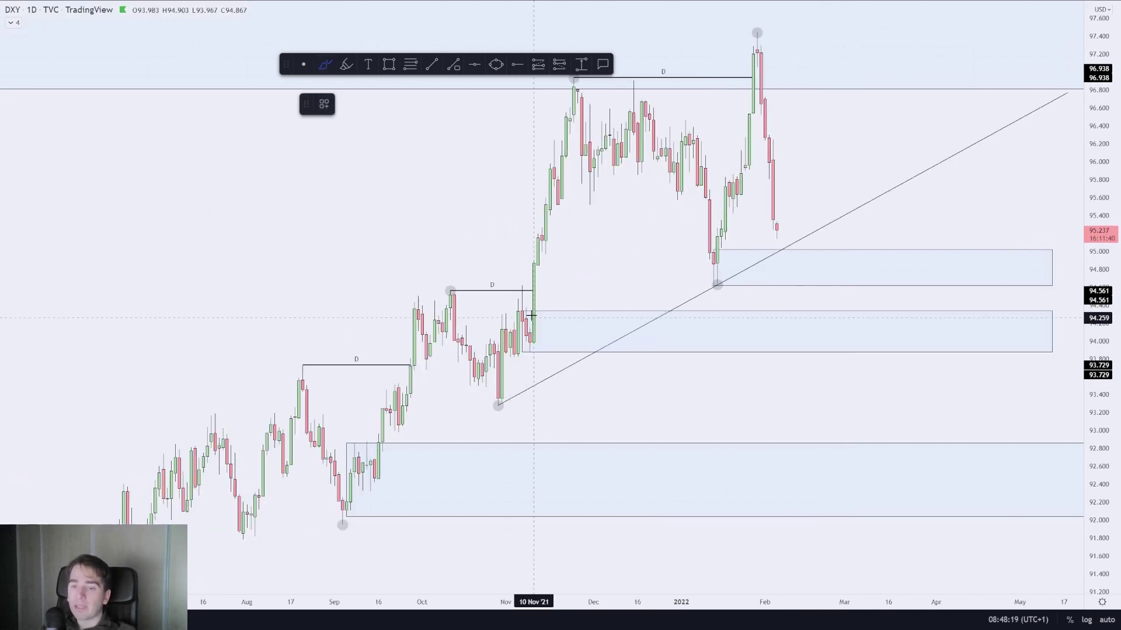
pyautogui.moveTo(514, 283); pyautogui.dragTo(519, 292)
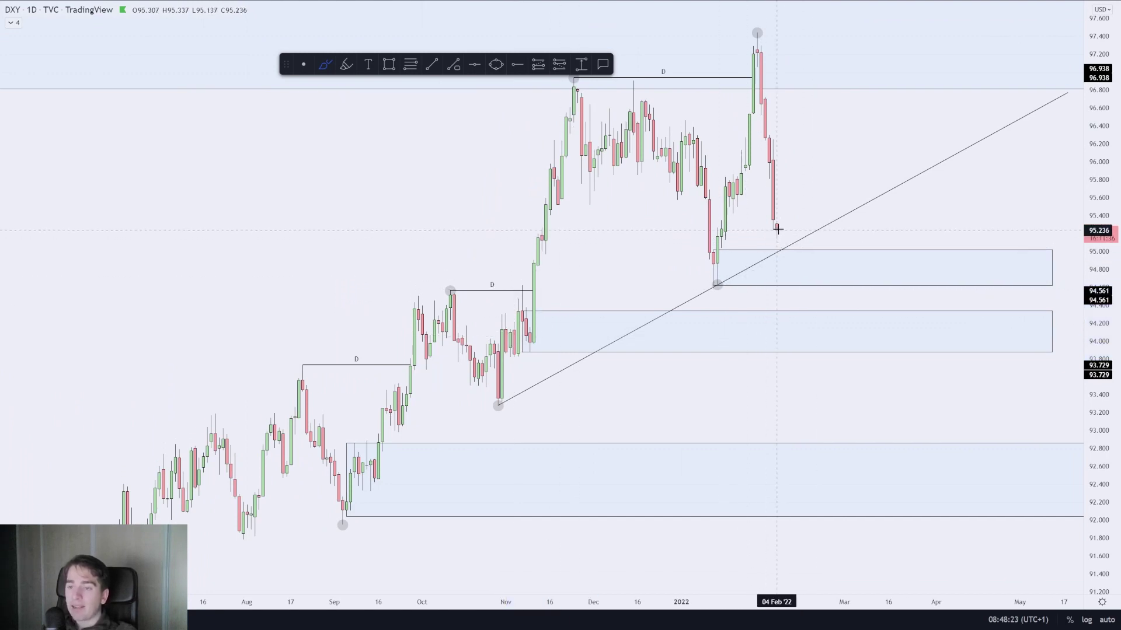
pyautogui.moveTo(722, 275); pyautogui.dragTo(709, 274)
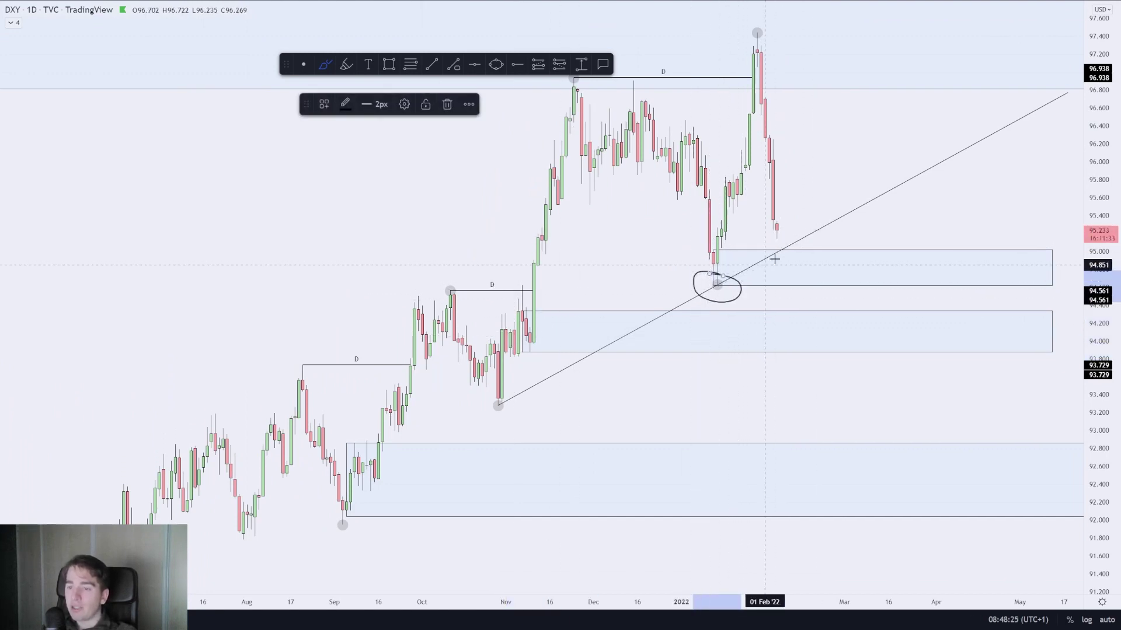
pyautogui.moveTo(774, 220); pyautogui.dragTo(809, 316)
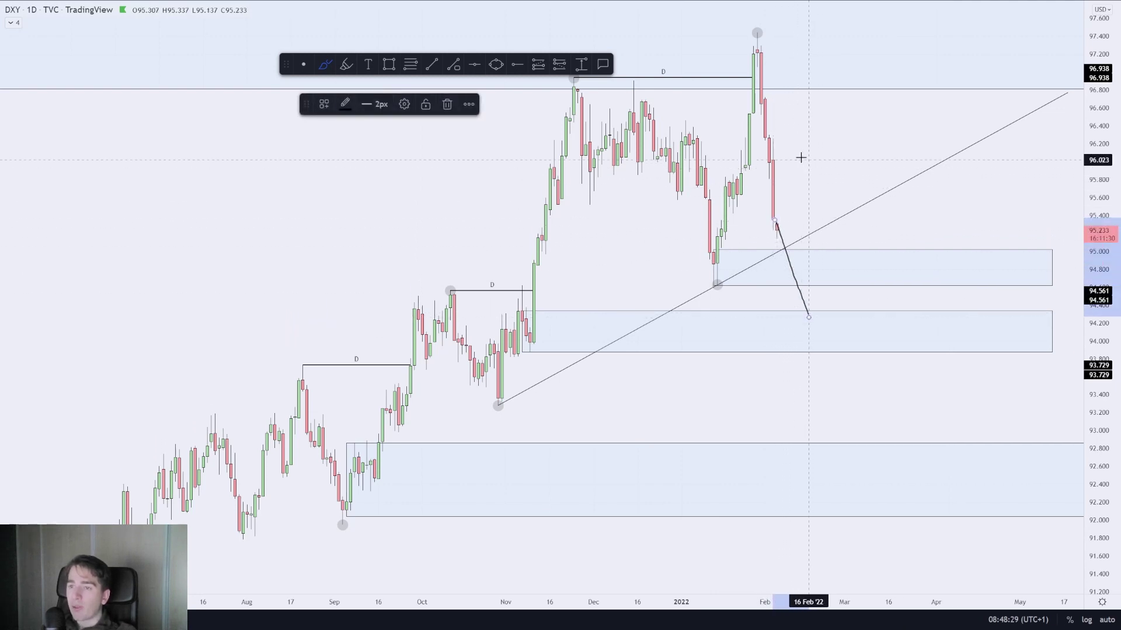
# Mark four short levels along the recent sell-off up to the high, discarding an alternative price path.
pyautogui.moveTo(763, 178); pyautogui.dragTo(833, 177)
pyautogui.moveTo(771, 140); pyautogui.dragTo(813, 141)
pyautogui.moveTo(748, 110); pyautogui.dragTo(805, 108)
pyautogui.moveTo(752, 35); pyautogui.dragTo(796, 33)
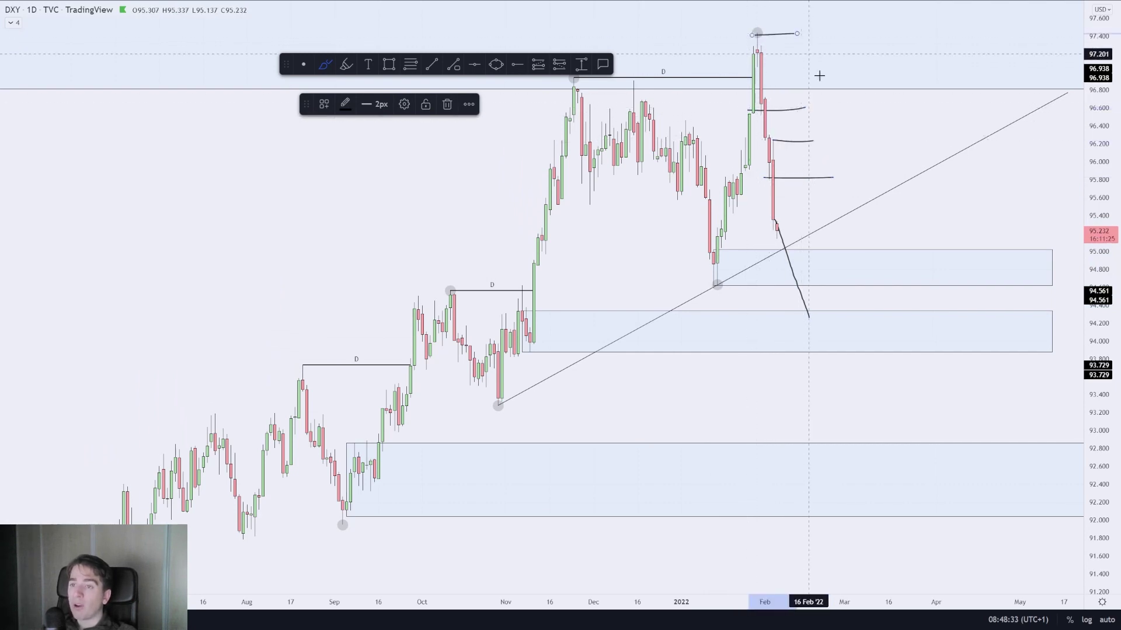
pyautogui.moveTo(805, 303)
pyautogui.mouseDown()
pyautogui.moveTo(827, 233)
pyautogui.moveTo(928, 378)
pyautogui.mouseUp()
pyautogui.hotkey('ctrl', 'z')
pyautogui.hotkey('ctrl', 'z')
pyautogui.hotkey('ctrl', 'z')
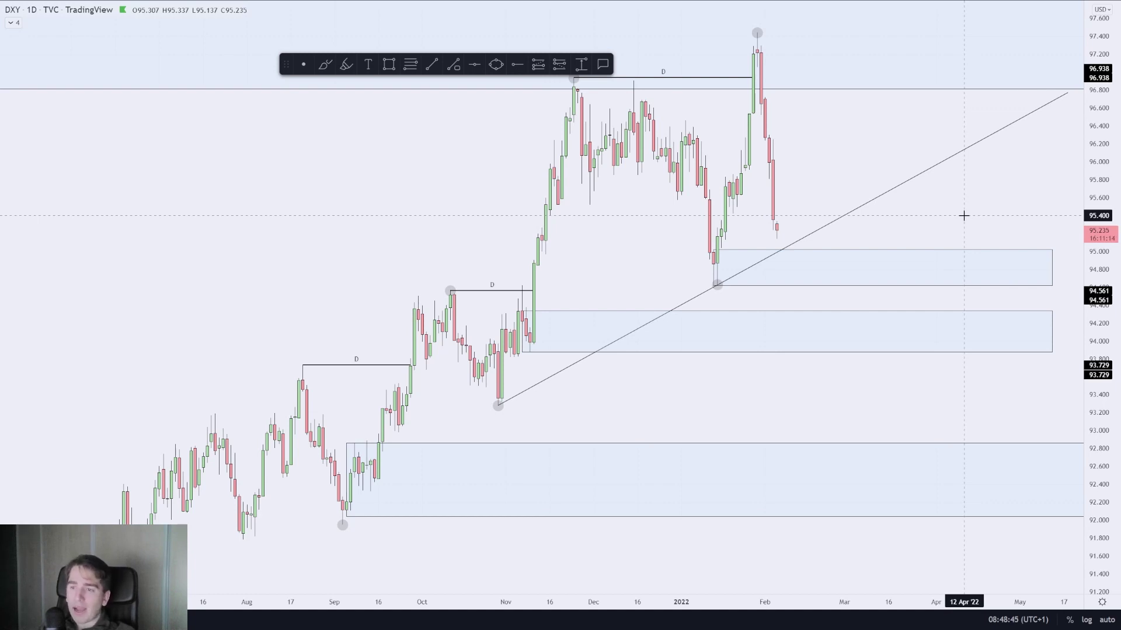
# Zoom out, pan back to earlier history and compress the DXY price scale to see more range.
pyautogui.scroll(-5, 1063, 253)
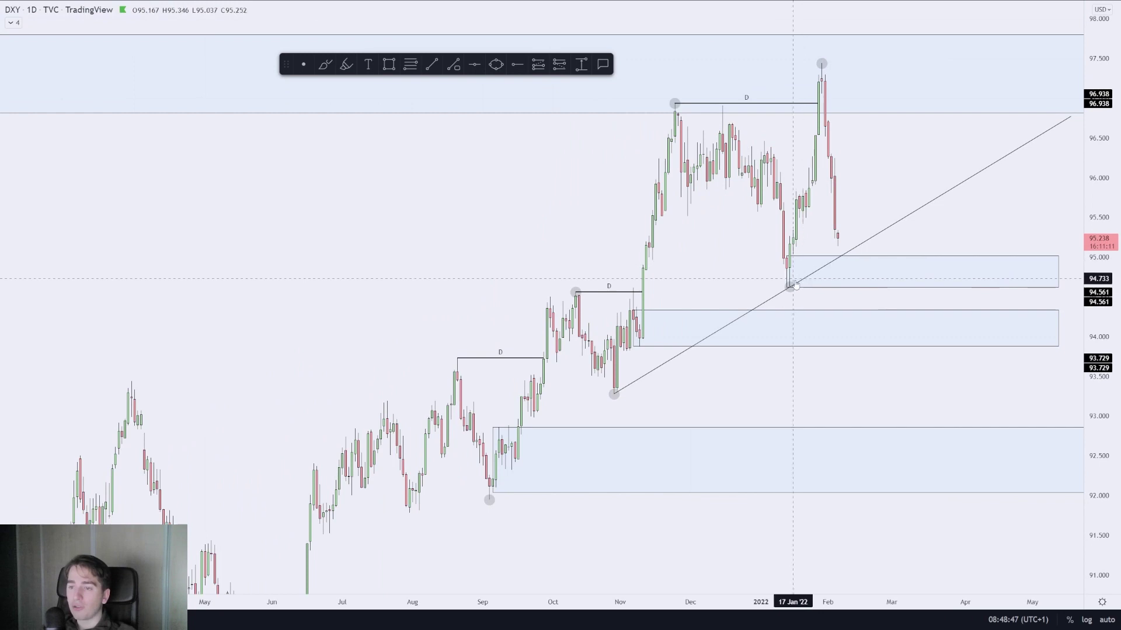
pyautogui.moveTo(1001, 219); pyautogui.dragTo(934, 207)
pyautogui.moveTo(1098, 226); pyautogui.dragTo(1098, 279)
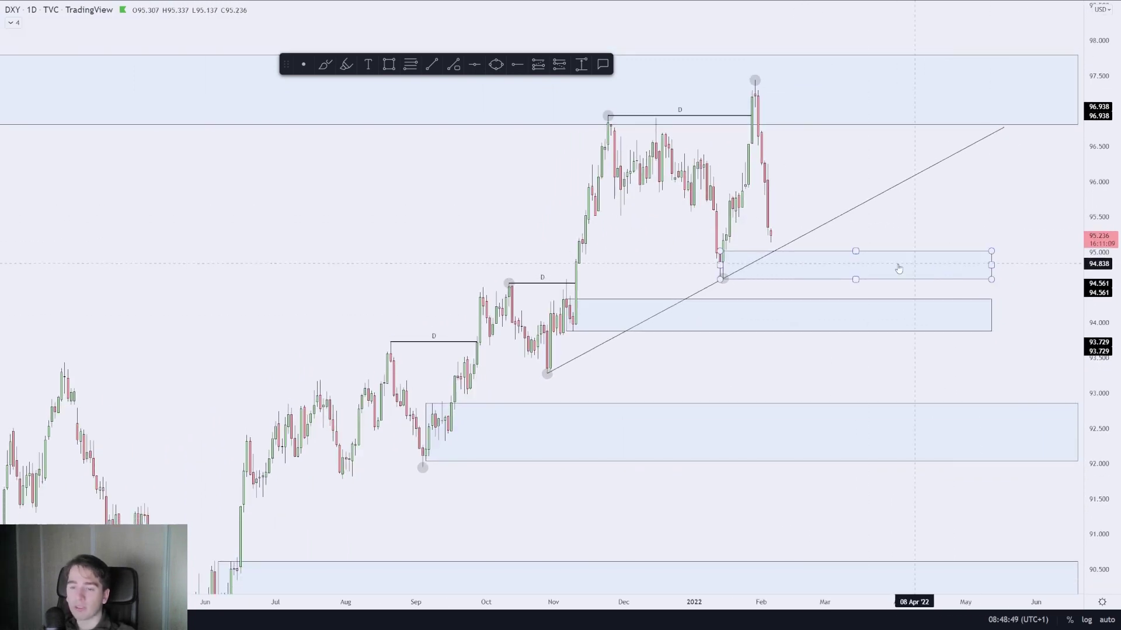
pyautogui.scroll(2, 757, 257)
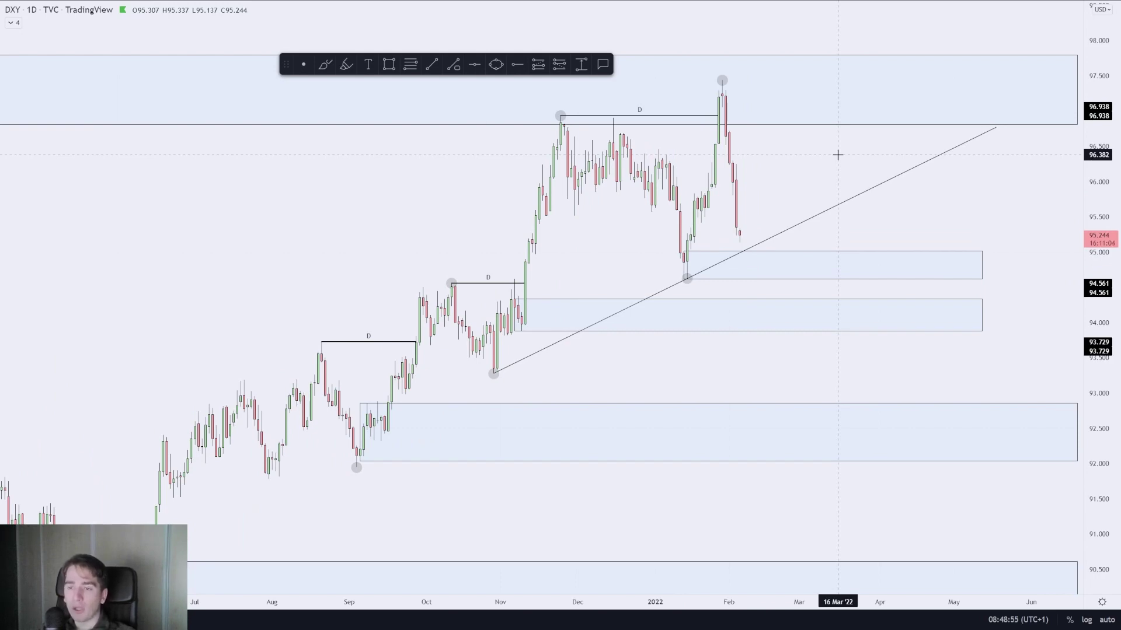
# Load the AUDUSD chart and pan it up.
pyautogui.write('AUDUSD')
pyautogui.press('Return')
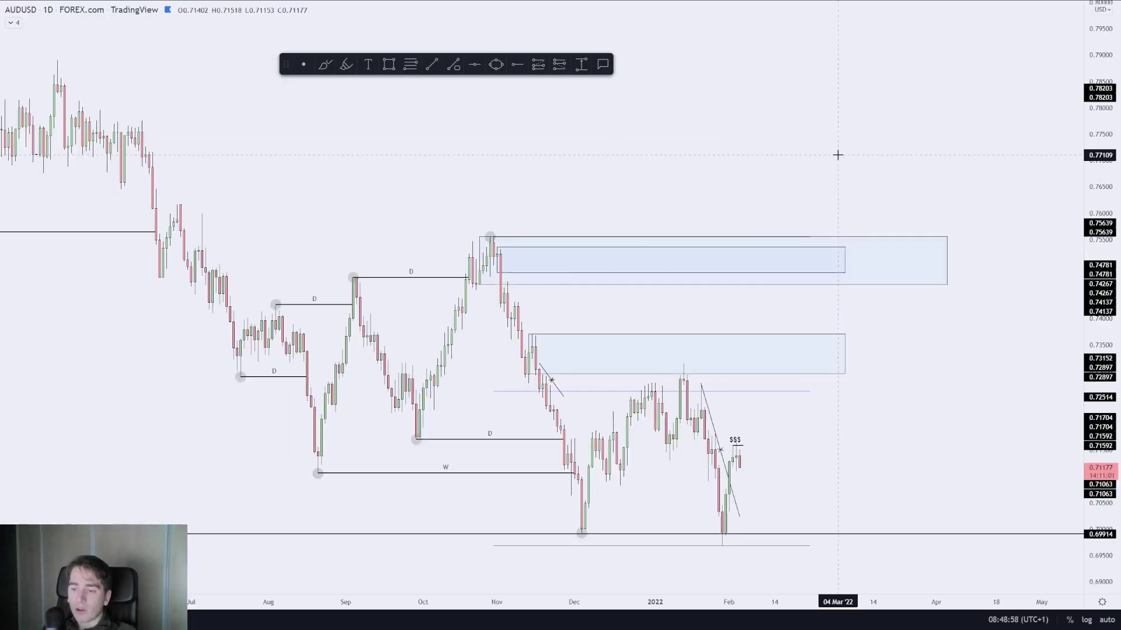
pyautogui.moveTo(932, 411); pyautogui.dragTo(946, 330)
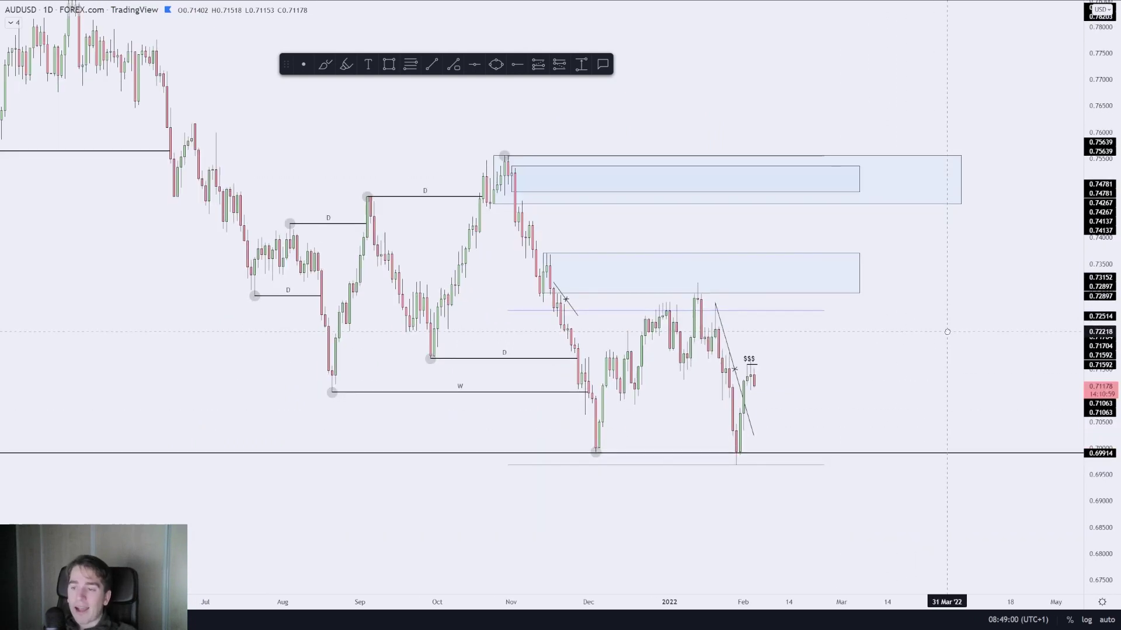
# Extend the lower and upper supply zones further to the right.
pyautogui.moveTo(859, 274); pyautogui.dragTo(960, 272)
pyautogui.click(864, 182)
pyautogui.moveTo(867, 183); pyautogui.dragTo(960, 184)
pyautogui.hotkey('ctrl', 'z')
pyautogui.hotkey('ctrl', 'z')
pyautogui.hotkey('ctrl', 'y')
pyautogui.click(972, 178)
pyautogui.press('Escape')
# Duplicate a zone box and resize it over the $$$ level, aligning its end with the others.
pyautogui.moveTo(759, 253); pyautogui.dragTo(855, 324)
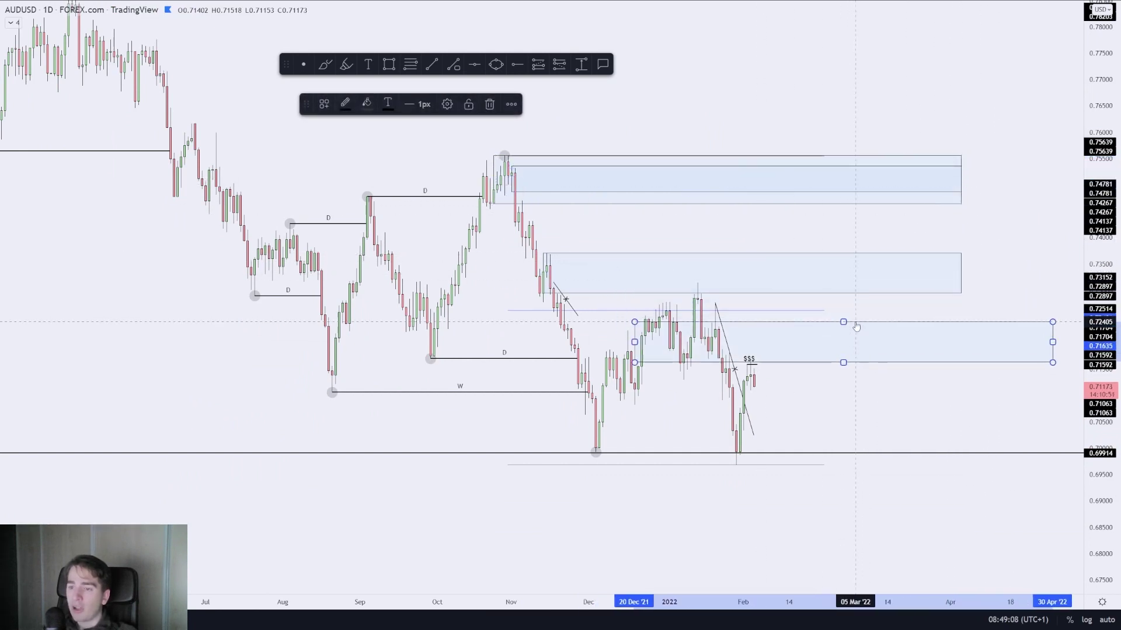
pyautogui.moveTo(636, 361); pyautogui.dragTo(725, 384)
pyautogui.moveTo(725, 322); pyautogui.dragTo(728, 353)
pyautogui.click(729, 349)
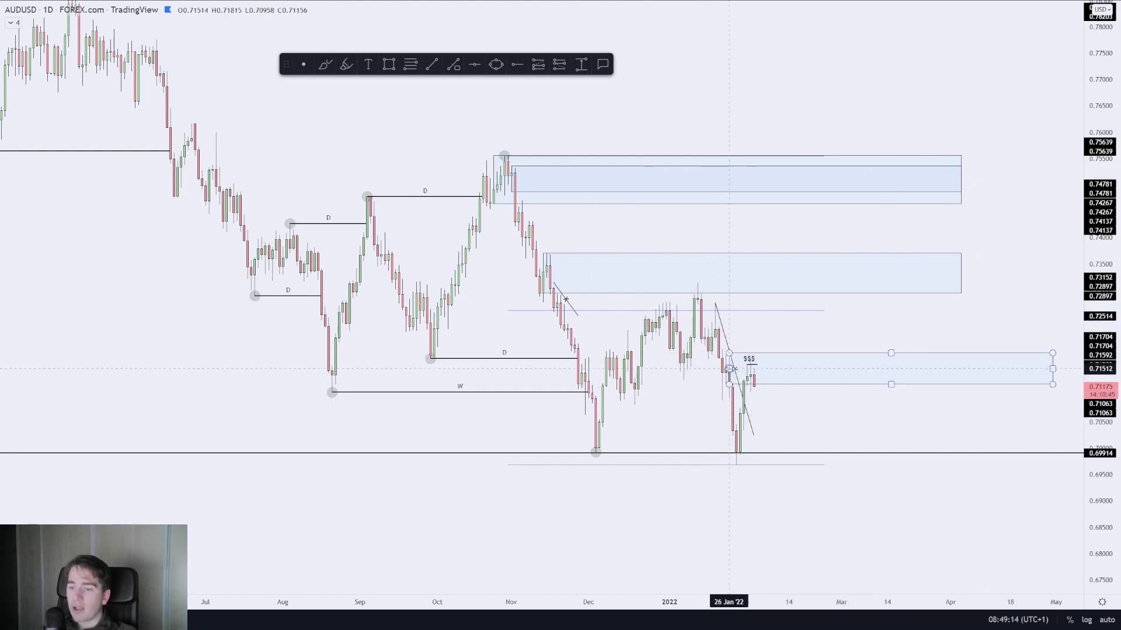
pyautogui.moveTo(1052, 369); pyautogui.dragTo(960, 370)
pyautogui.click(1004, 340)
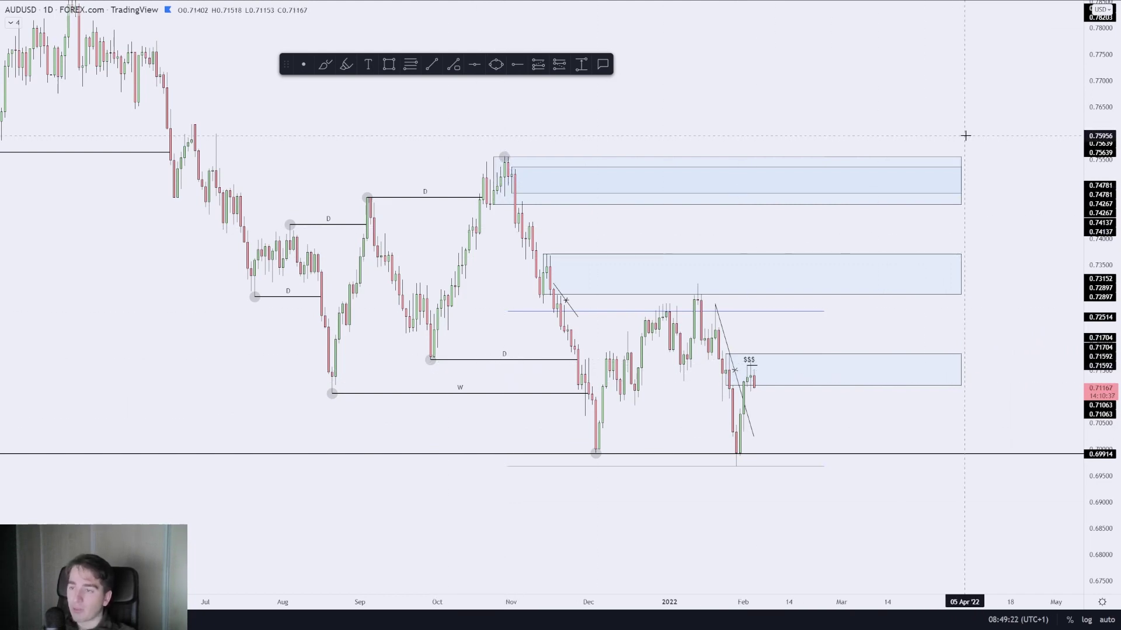
# Switch AUDUSD to the 4h timeframe and zoom in.
pyautogui.write('4h')
pyautogui.press('Return')
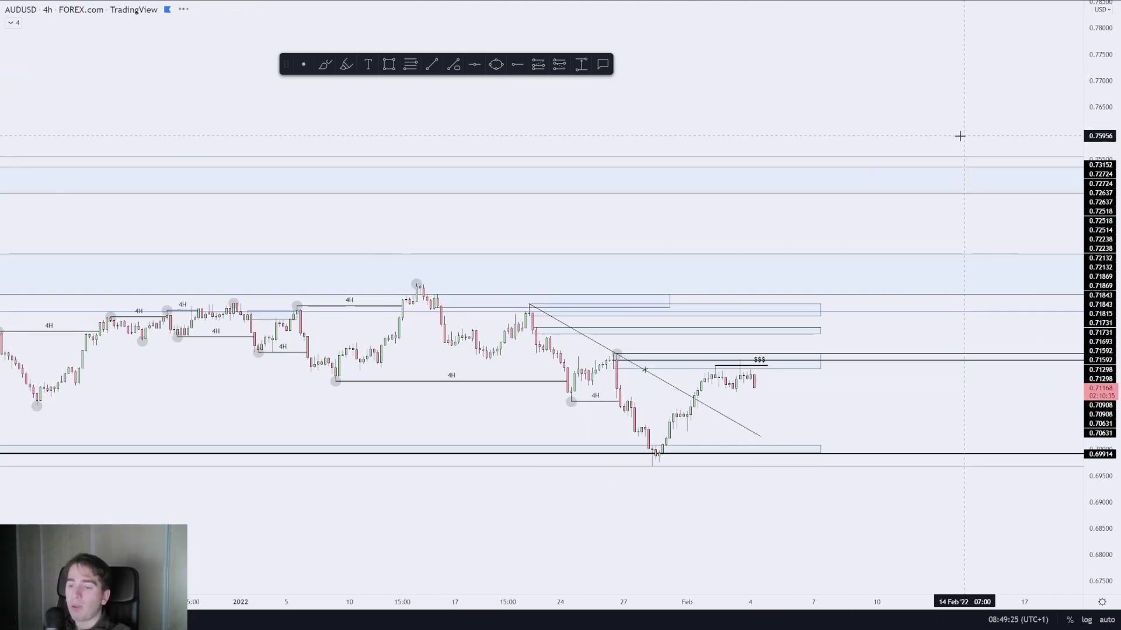
pyautogui.scroll(5, 1016, 468)
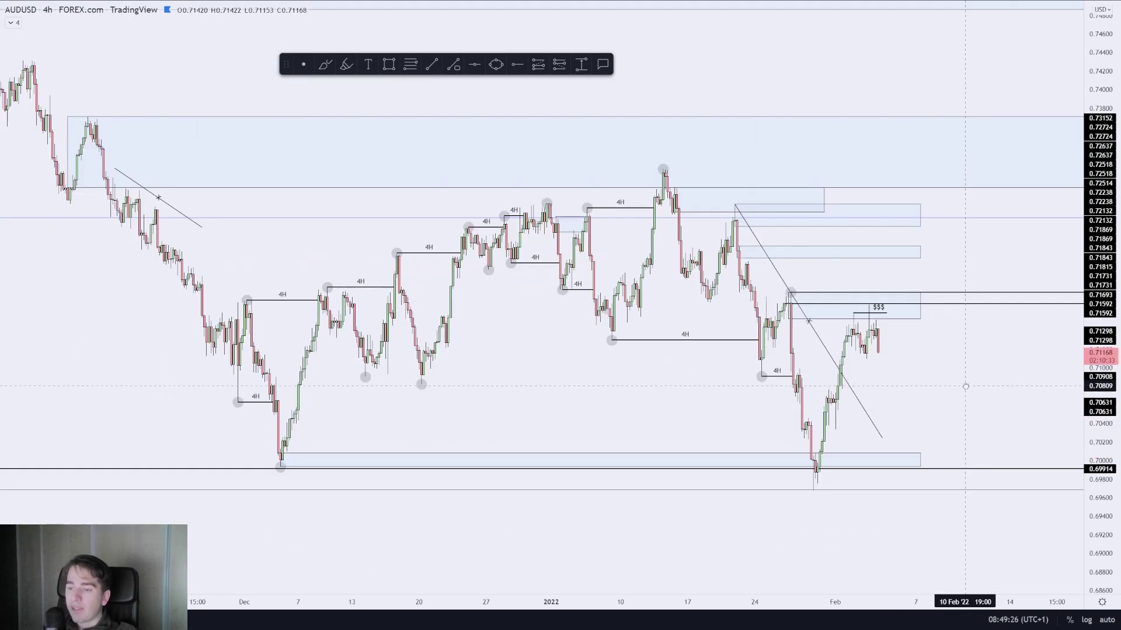
pyautogui.scroll(3, 923, 418)
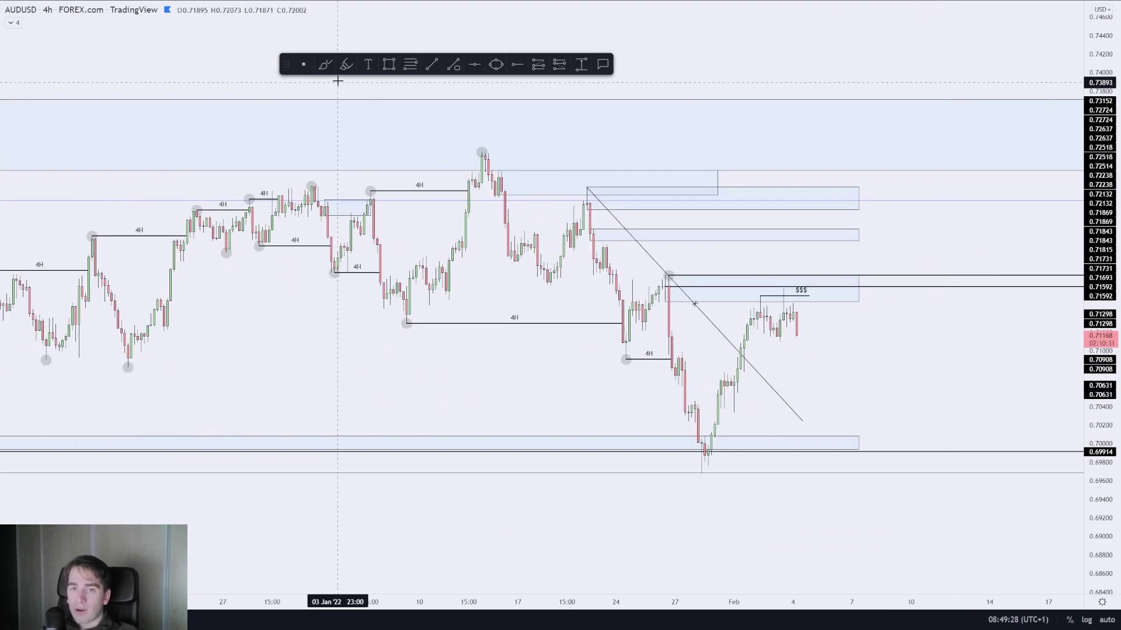
# With the highlighter, mark the late-January peak and sketch a zigzag projection from the latest candles.
pyautogui.click(345, 65)
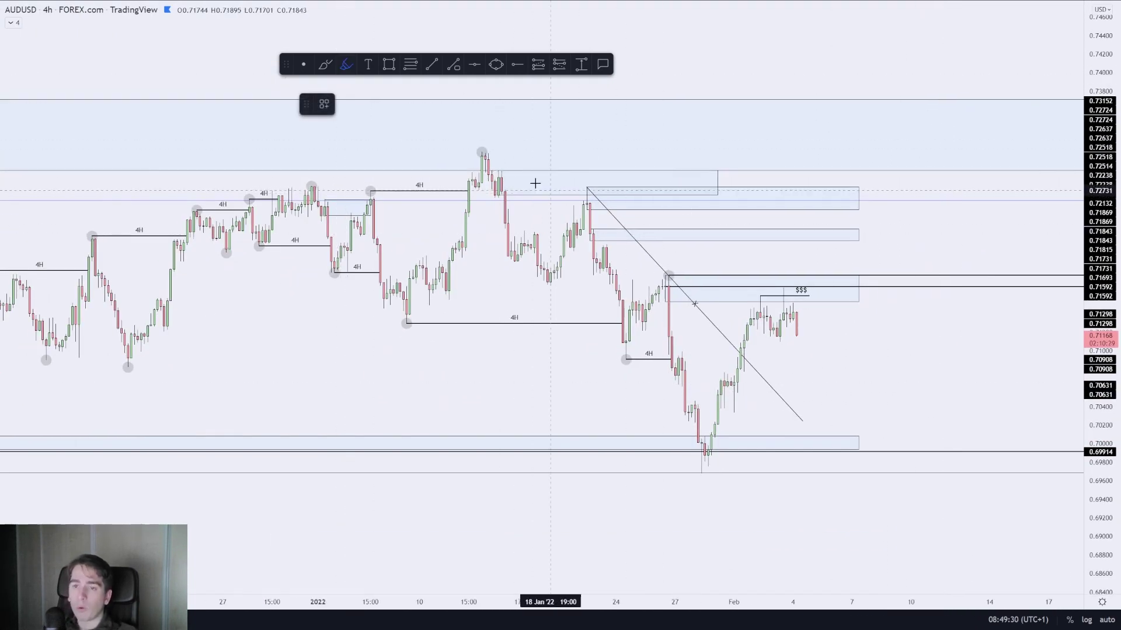
pyautogui.moveTo(480, 151)
pyautogui.mouseDown()
pyautogui.moveTo(623, 358)
pyautogui.moveTo(669, 280)
pyautogui.moveTo(707, 454)
pyautogui.moveTo(788, 295)
pyautogui.mouseUp()
pyautogui.press('Delete')
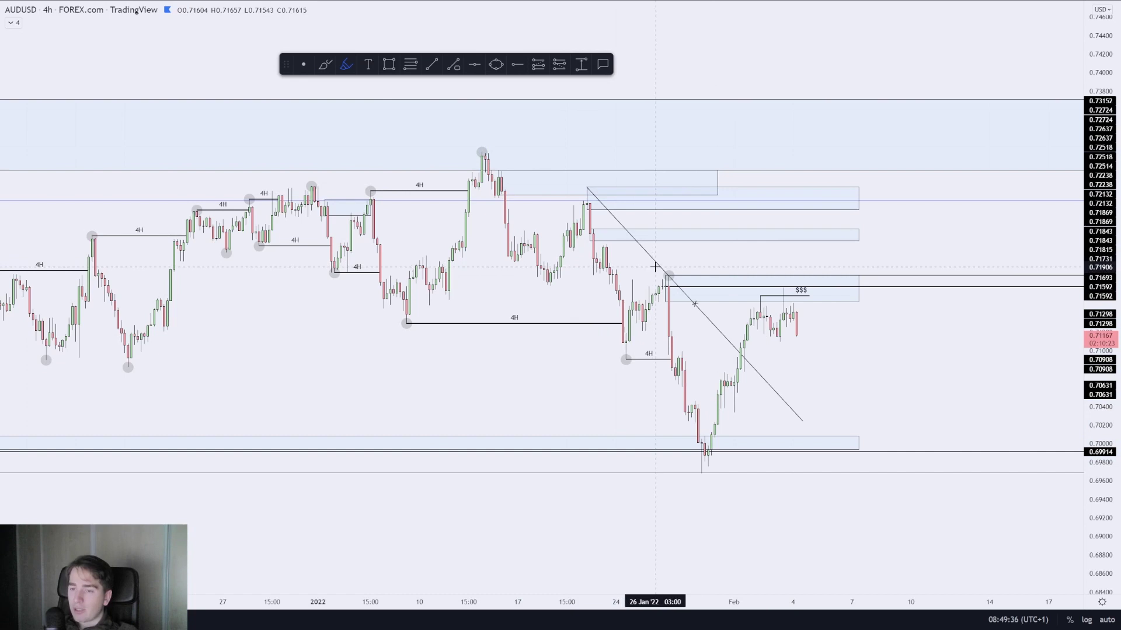
pyautogui.moveTo(655, 266); pyautogui.dragTo(705, 256)
pyautogui.moveTo(609, 348); pyautogui.dragTo(639, 371)
pyautogui.hotkey('ctrl', 'z')
pyautogui.hotkey('ctrl', 'z')
pyautogui.moveTo(675, 264)
pyautogui.mouseDown()
pyautogui.moveTo(670, 303)
pyautogui.moveTo(680, 258)
pyautogui.mouseUp()
pyautogui.moveTo(797, 321)
pyautogui.mouseDown()
pyautogui.moveTo(830, 255)
pyautogui.moveTo(872, 335)
pyautogui.moveTo(937, 212)
pyautogui.mouseUp()
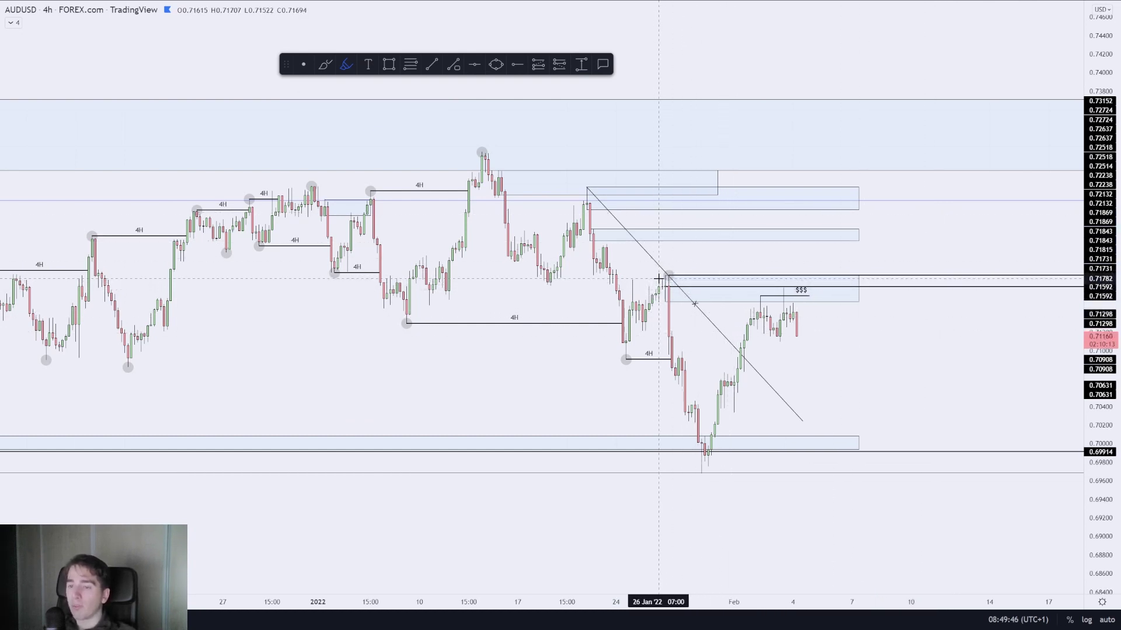
# Circle the late-January peak candles and trace the drop down the candles, undoing the last stroke.
pyautogui.moveTo(689, 275)
pyautogui.mouseDown()
pyautogui.moveTo(672, 313)
pyautogui.moveTo(661, 296)
pyautogui.mouseUp()
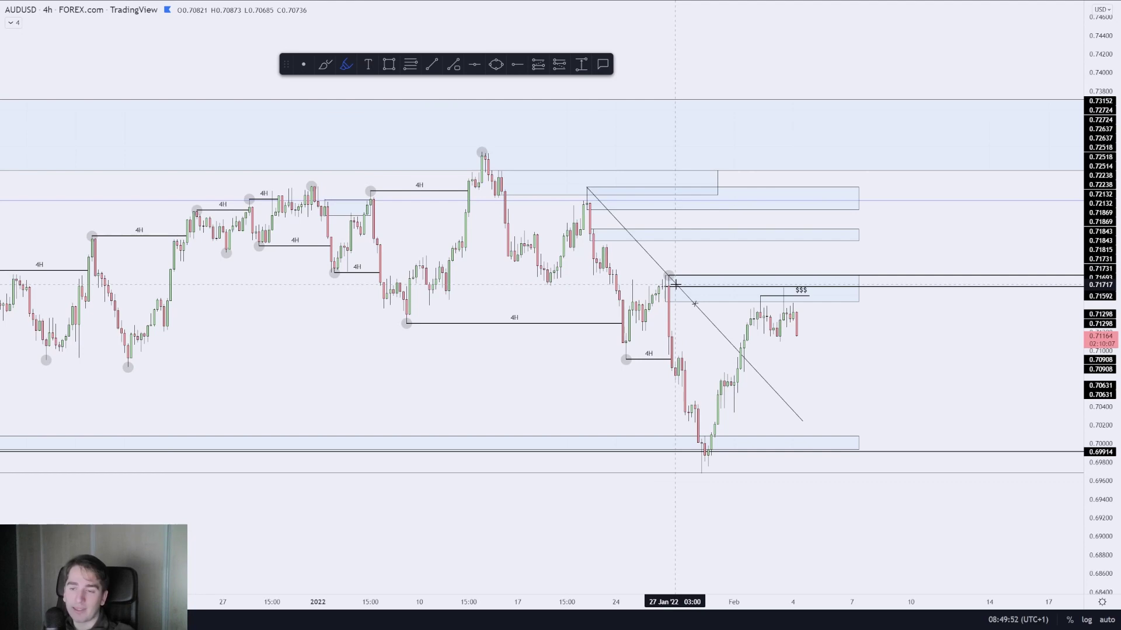
pyautogui.scroll(-3, 1055, 440)
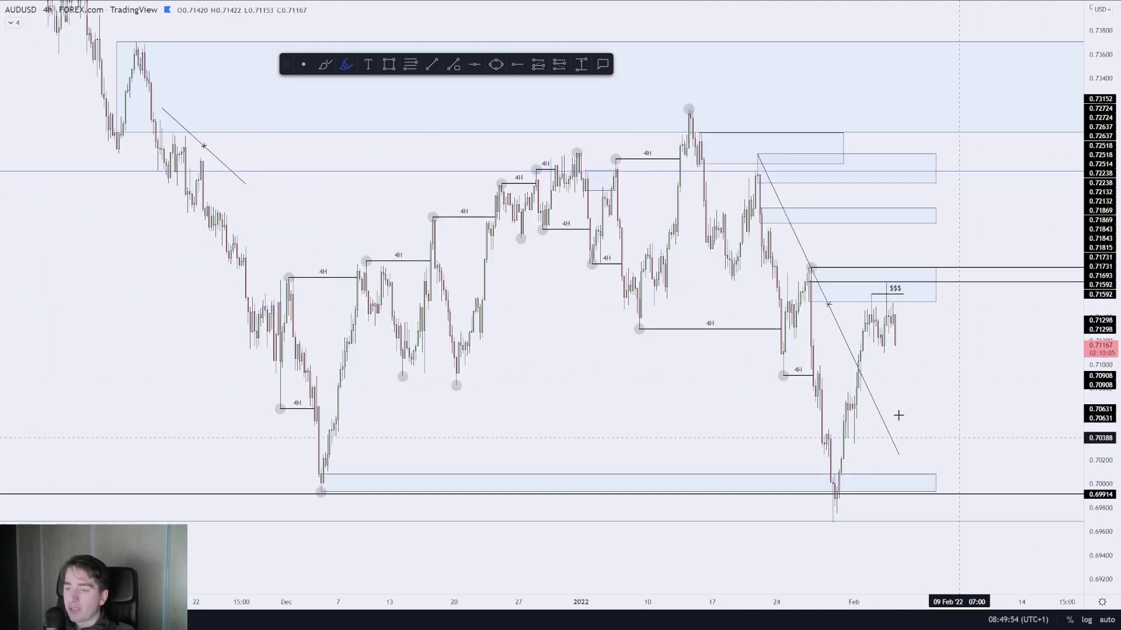
pyautogui.scroll(2, 898, 415)
pyautogui.moveTo(723, 291); pyautogui.dragTo(732, 398)
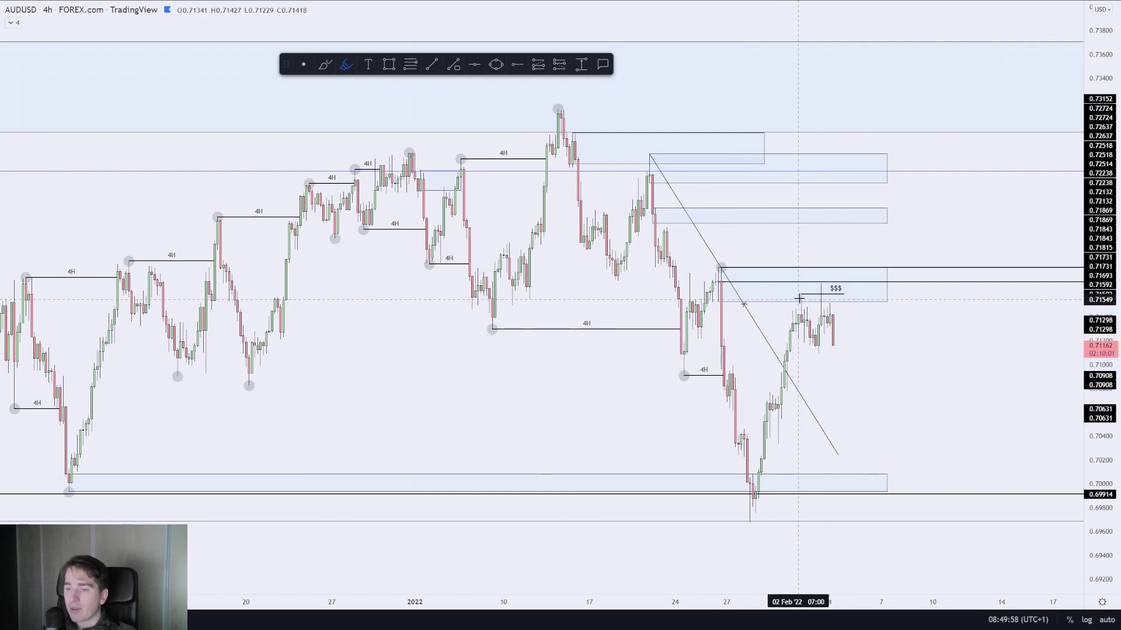
pyautogui.moveTo(798, 293)
pyautogui.mouseDown()
pyautogui.moveTo(813, 336)
pyautogui.moveTo(831, 317)
pyautogui.moveTo(805, 324)
pyautogui.moveTo(815, 345)
pyautogui.moveTo(824, 313)
pyautogui.moveTo(798, 294)
pyautogui.mouseUp()
pyautogui.hotkey('ctrl', 'z')
pyautogui.hotkey('ctrl', 'z')
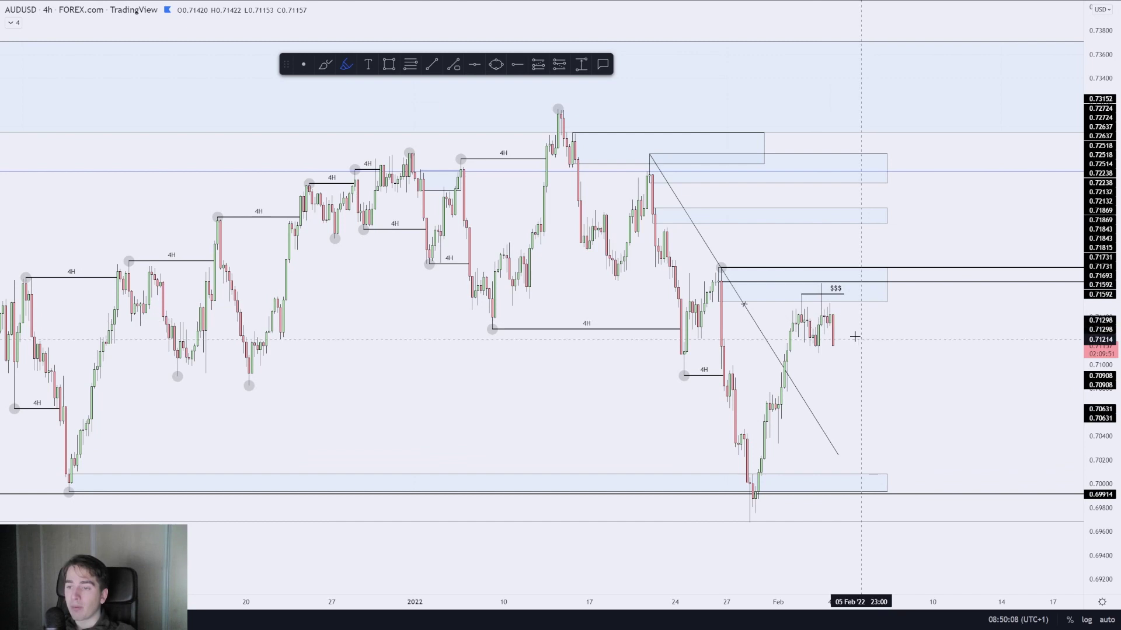
pyautogui.click(816, 284)
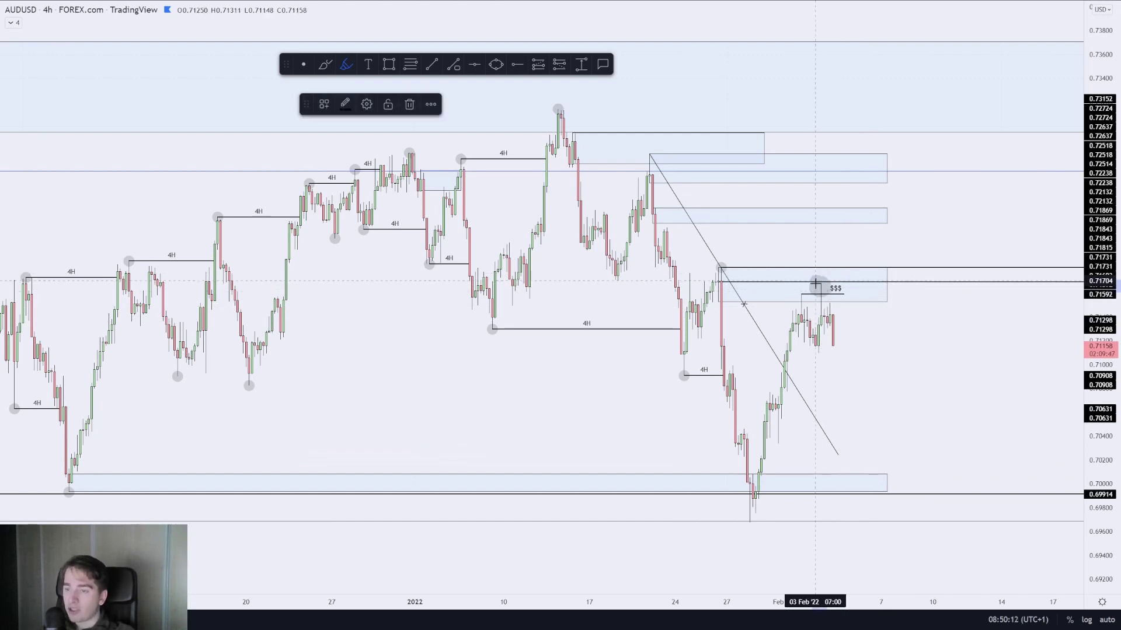
pyautogui.moveTo(831, 296)
pyautogui.mouseDown()
pyautogui.moveTo(833, 359)
pyautogui.moveTo(845, 365)
pyautogui.mouseUp()
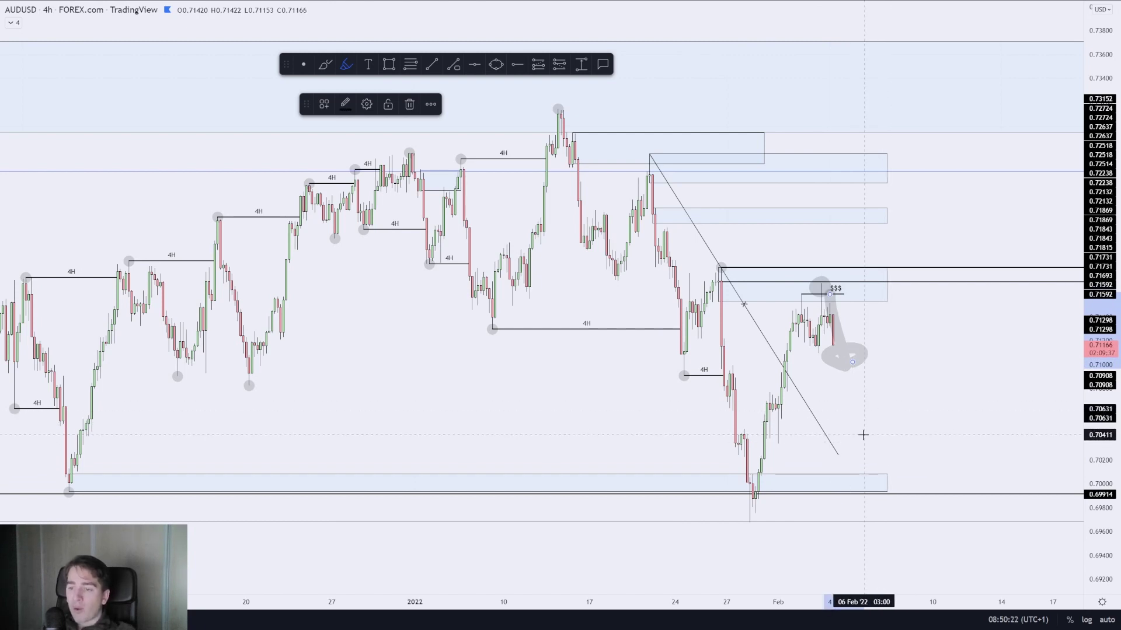
pyautogui.press('Delete')
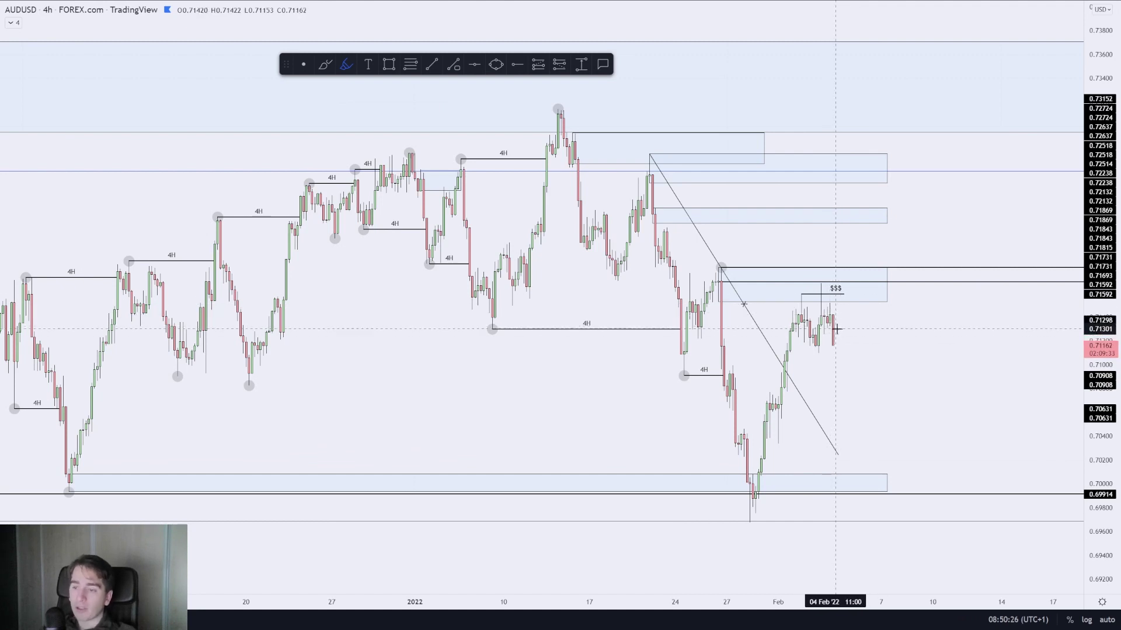
pyautogui.moveTo(835, 323)
pyautogui.mouseDown()
pyautogui.moveTo(847, 472)
pyautogui.moveTo(902, 448)
pyautogui.moveTo(873, 479)
pyautogui.mouseUp()
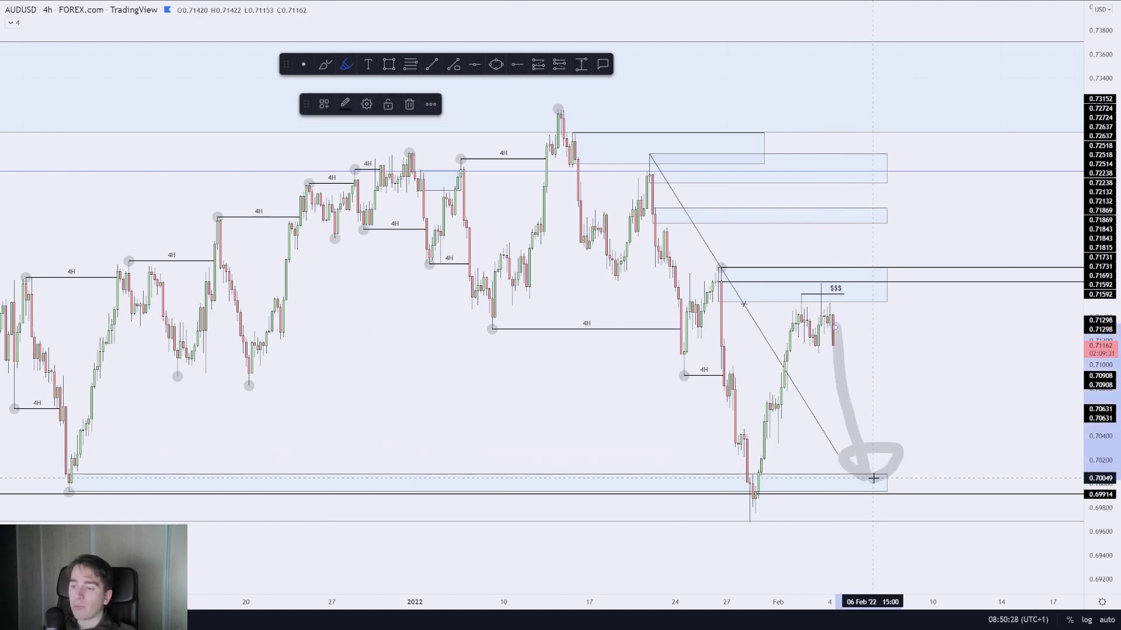
pyautogui.press('Delete')
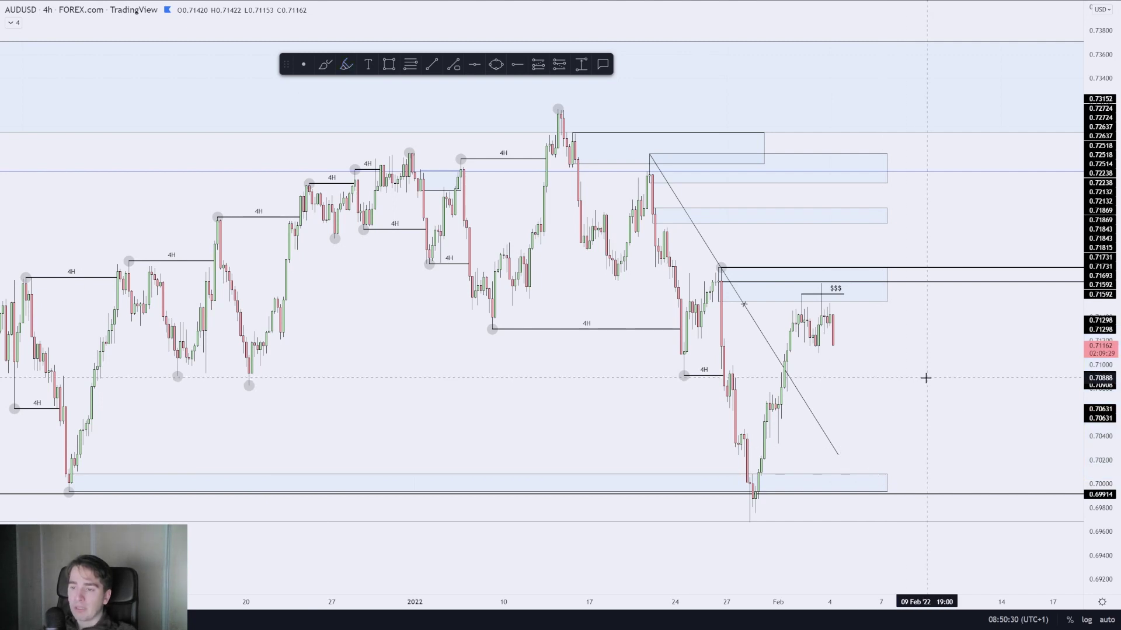
pyautogui.click(326, 64)
pyautogui.moveTo(832, 333)
pyautogui.mouseDown()
pyautogui.moveTo(846, 392)
pyautogui.moveTo(875, 326)
pyautogui.moveTo(901, 327)
pyautogui.mouseUp()
pyautogui.moveTo(820, 303)
pyautogui.mouseDown()
pyautogui.moveTo(864, 303)
pyautogui.moveTo(818, 320)
pyautogui.moveTo(836, 304)
pyautogui.mouseUp()
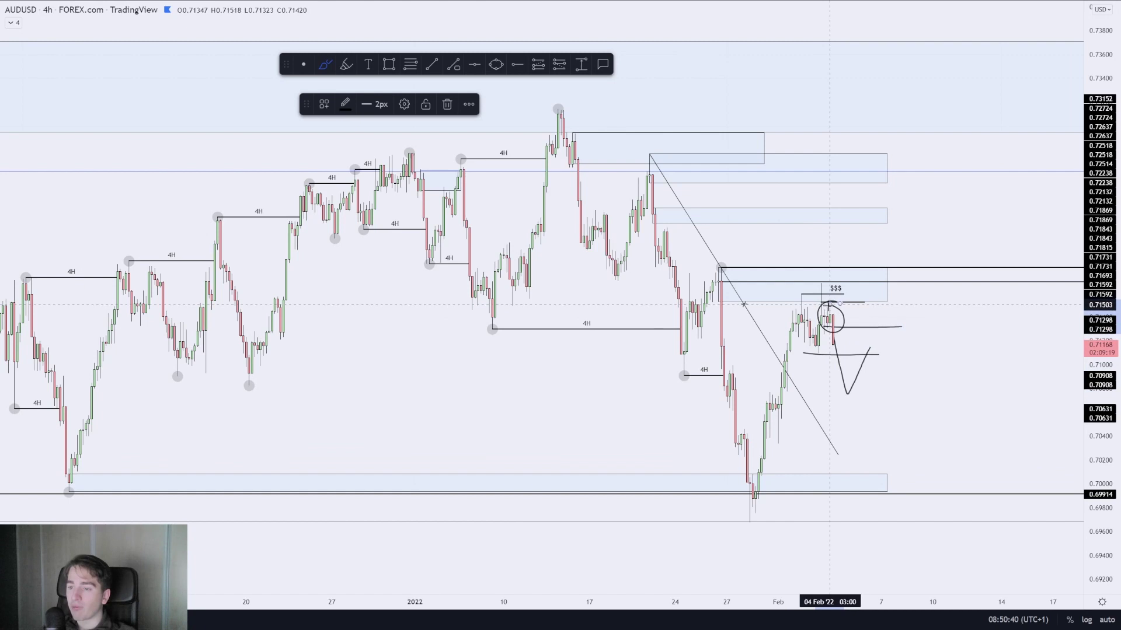
pyautogui.hotkey('ctrl', 'z')
pyautogui.hotkey('ctrl', 'z')
pyautogui.hotkey('ctrl', 'z')
pyautogui.hotkey('ctrl', 'z')
pyautogui.hotkey('ctrl', 'z')
pyautogui.hotkey('ctrl', 'z')
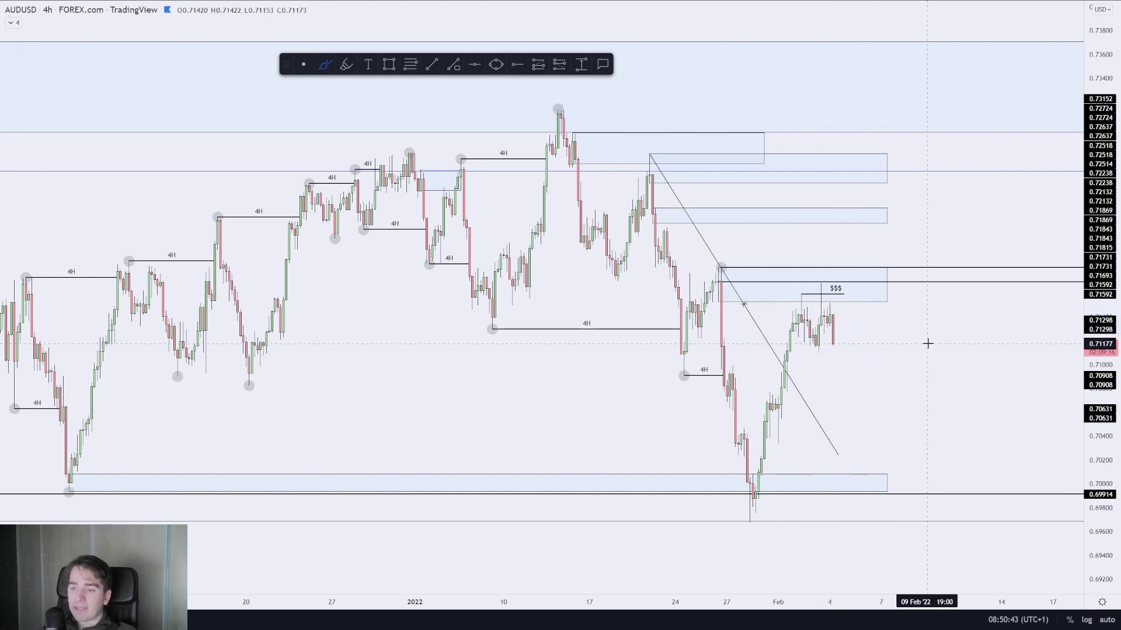
# Load the EURUSD chart and zoom in on recent price.
pyautogui.write('EURUSD')
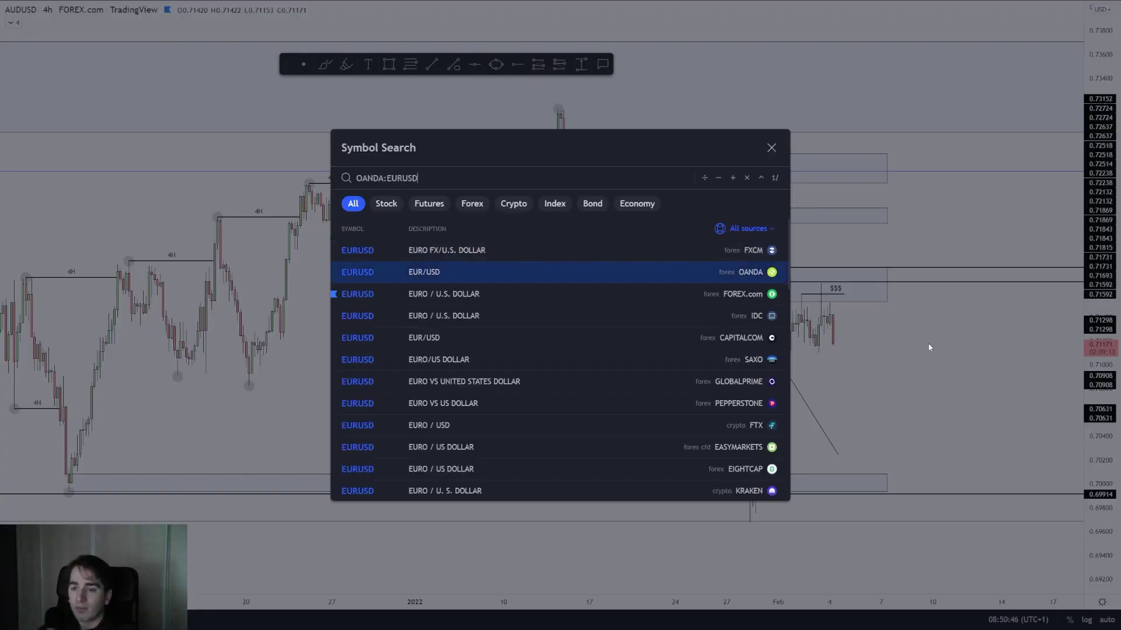
pyautogui.press('Return')
pyautogui.scroll(-5, 966, 338)
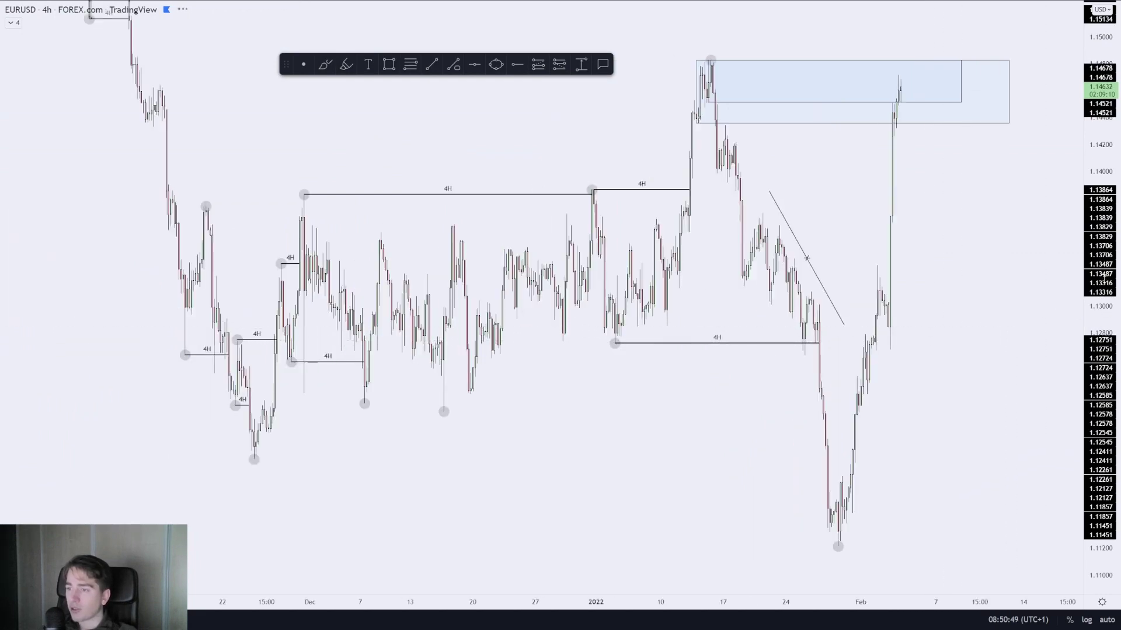
pyautogui.scroll(1, 947, 328)
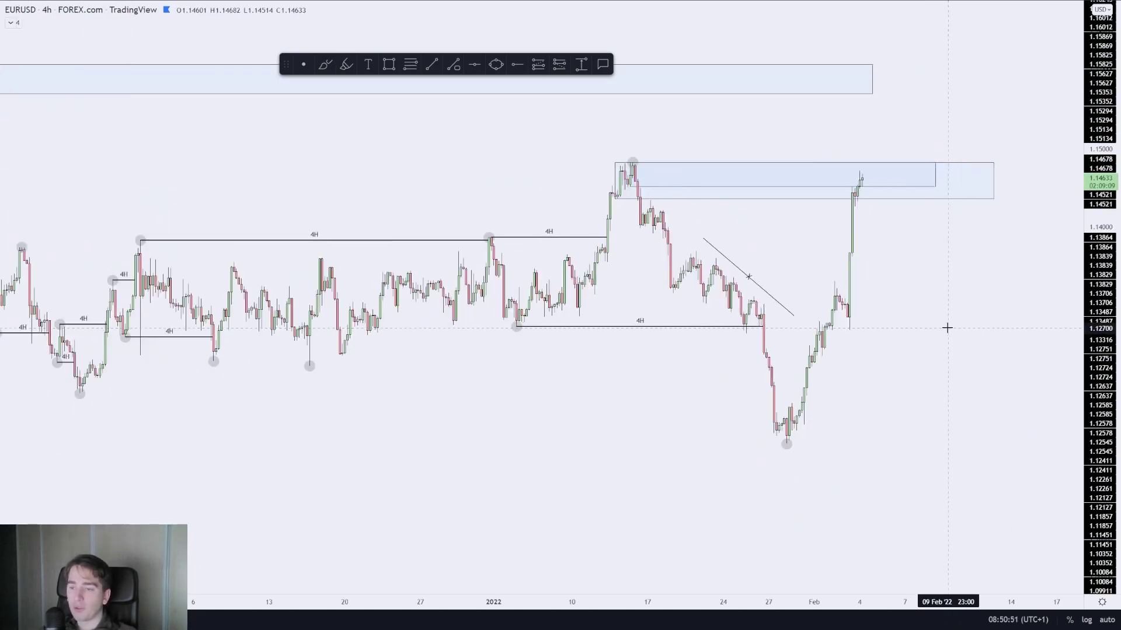
pyautogui.scroll(-2, 944, 324)
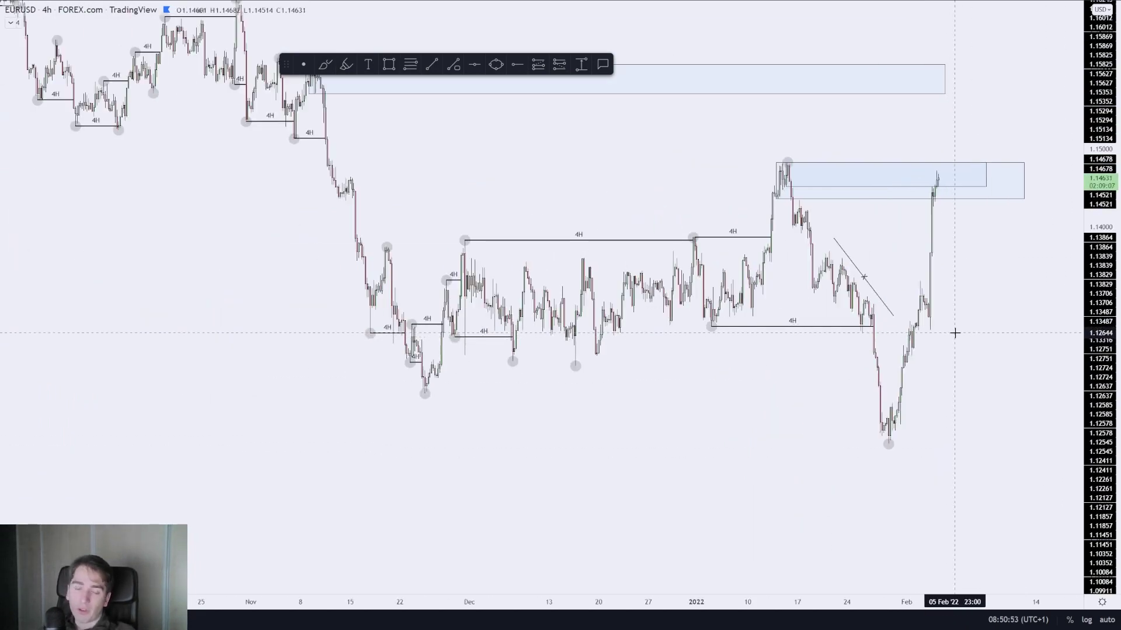
pyautogui.scroll(3, 955, 333)
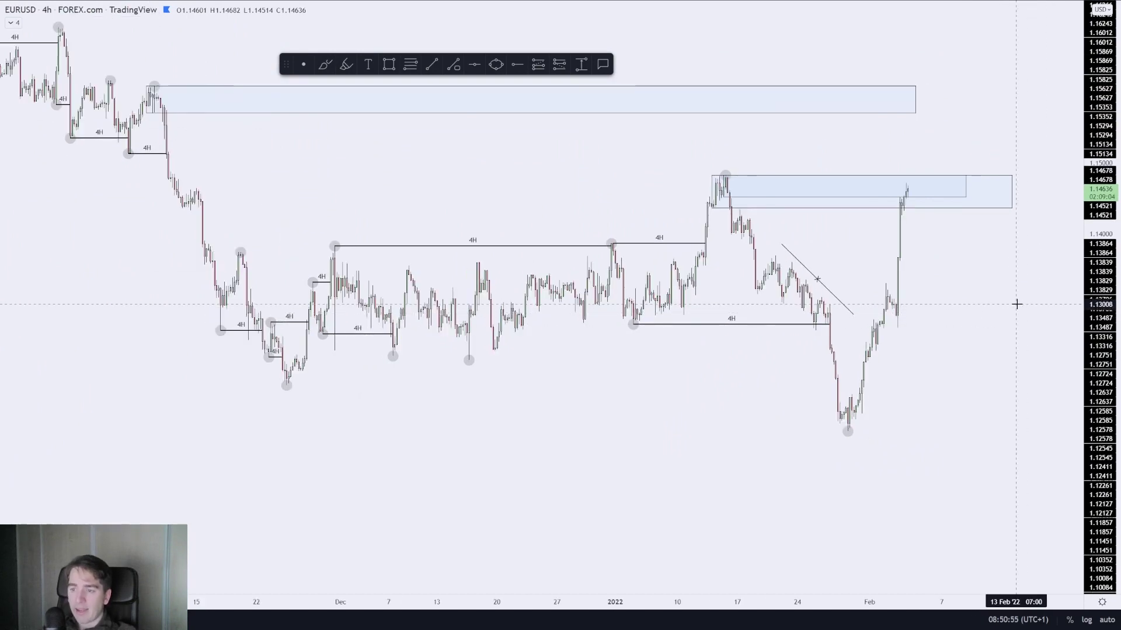
pyautogui.scroll(3, 1016, 304)
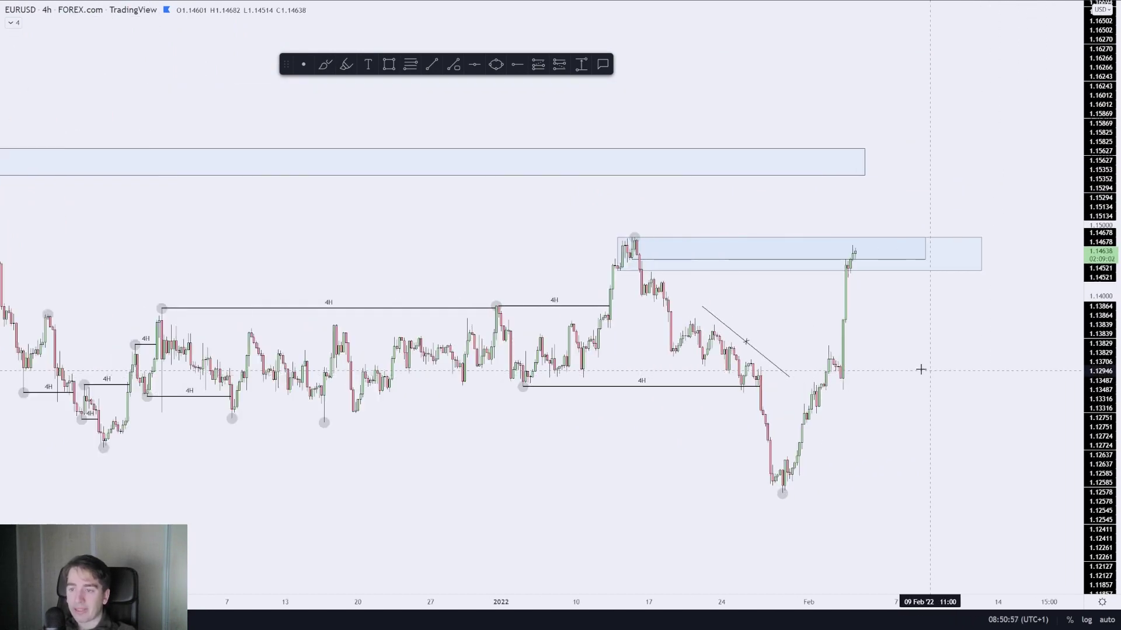
# Brush a circle on the January swing high inside the zone, then remove it.
pyautogui.click(325, 64)
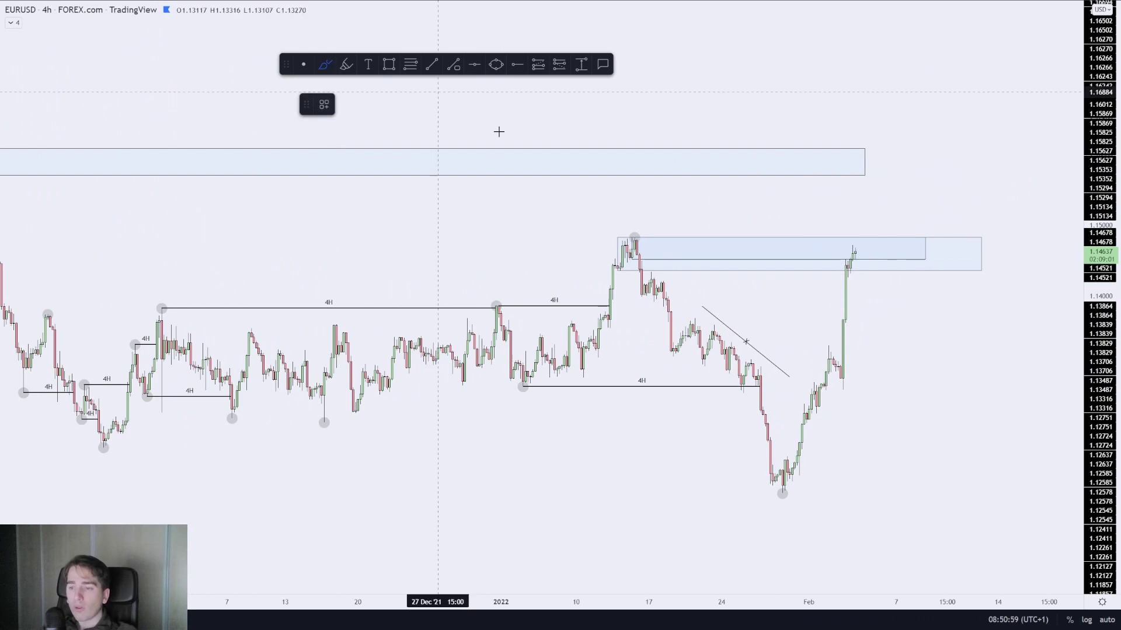
pyautogui.moveTo(640, 236); pyautogui.dragTo(638, 237)
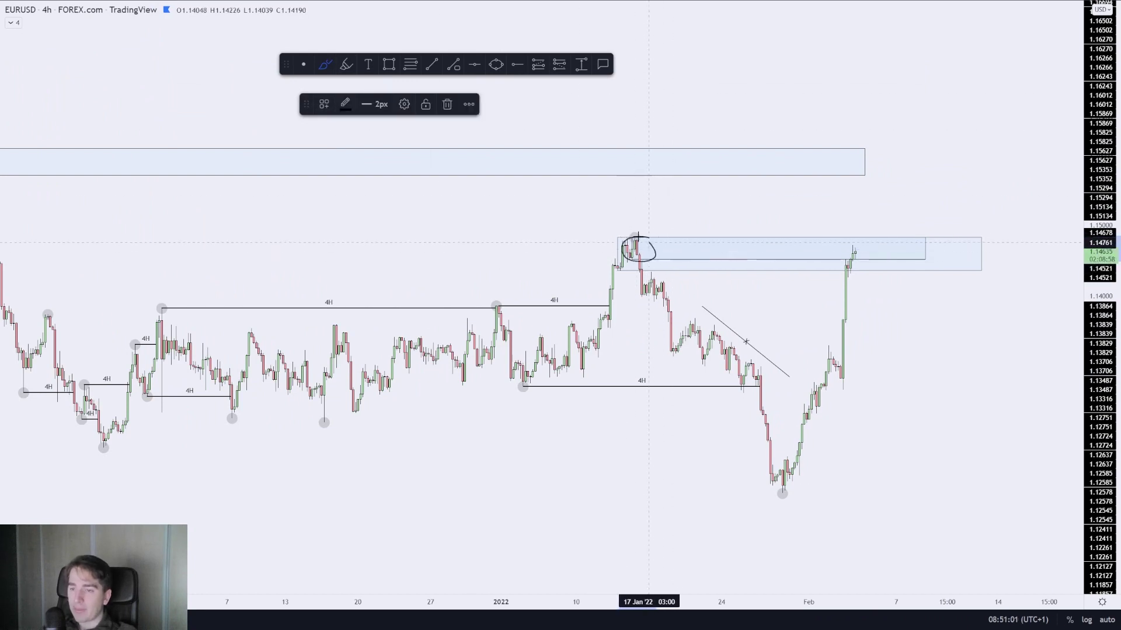
pyautogui.press('Escape')
pyautogui.write('1D')
pyautogui.press('Return')
pyautogui.scroll(2, 882, 203)
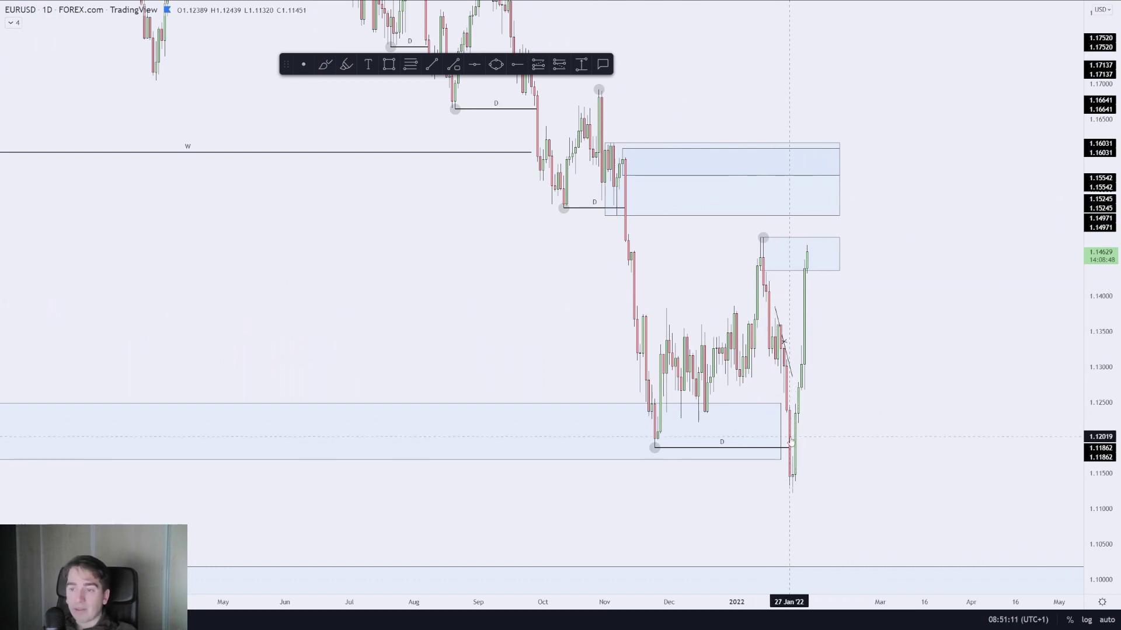
pyautogui.write('4h')
pyautogui.press('Return')
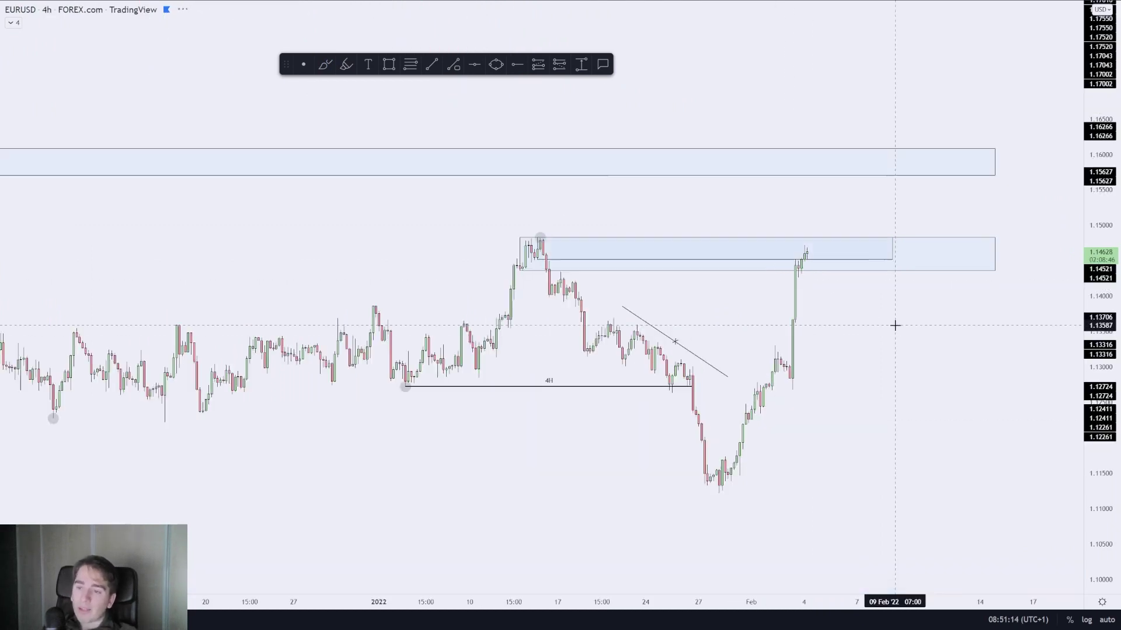
pyautogui.click(325, 64)
pyautogui.moveTo(873, 379)
pyautogui.mouseDown()
pyautogui.moveTo(895, 342)
pyautogui.moveTo(844, 350)
pyautogui.moveTo(823, 401)
pyautogui.mouseUp()
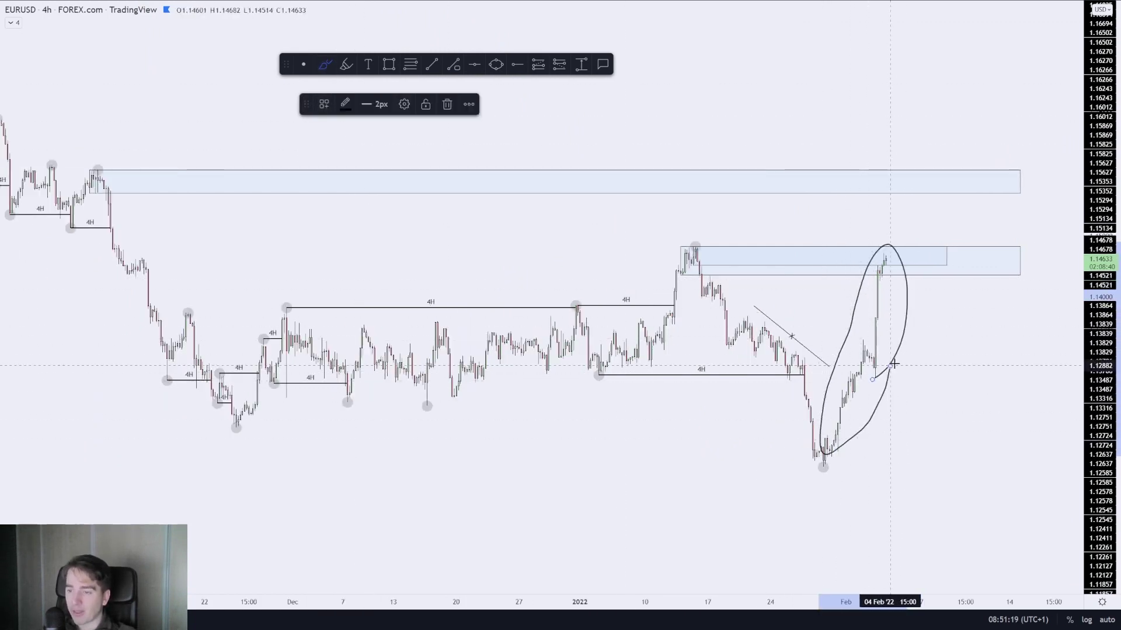
pyautogui.press('Delete')
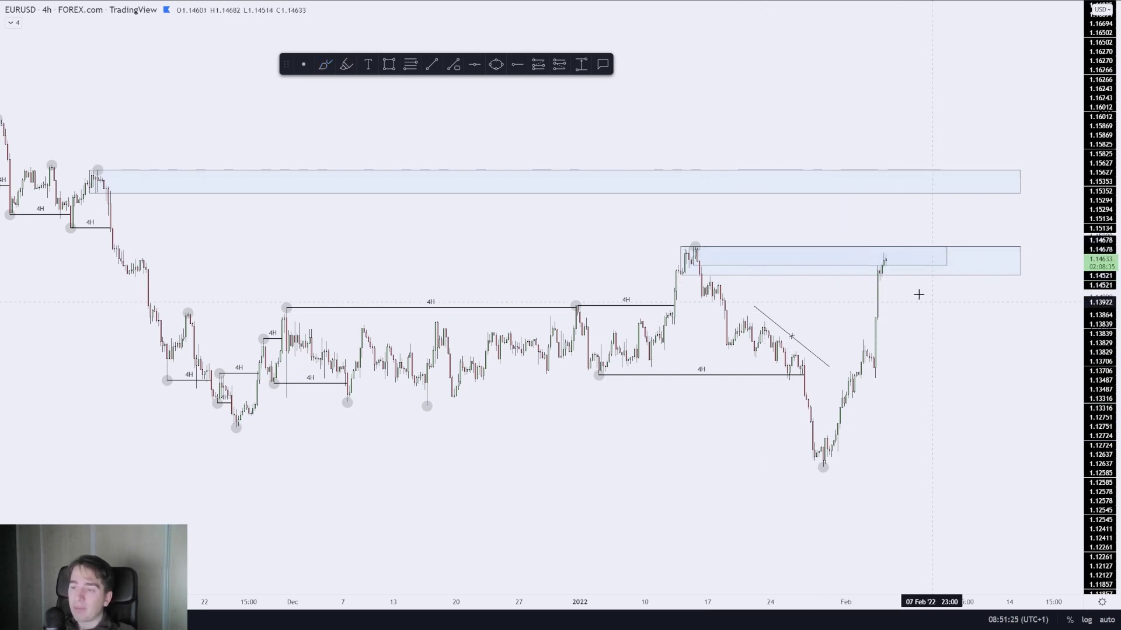
# Put EURUSD on the 15-minute timeframe and zoom in.
pyautogui.write('15')
pyautogui.press('Return')
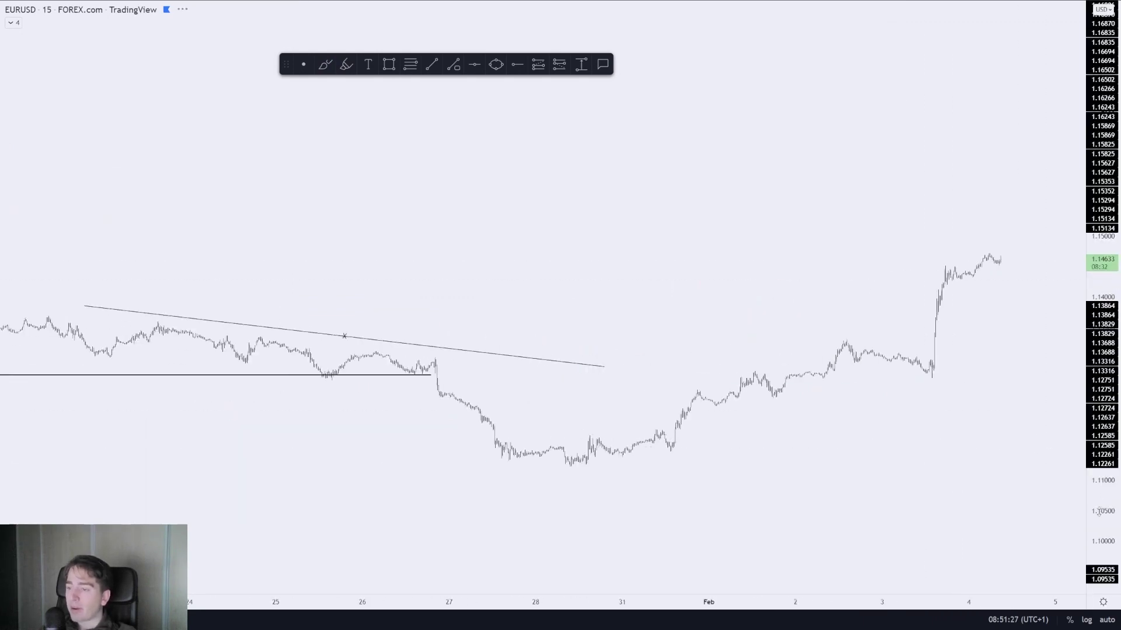
pyautogui.scroll(5, 918, 270)
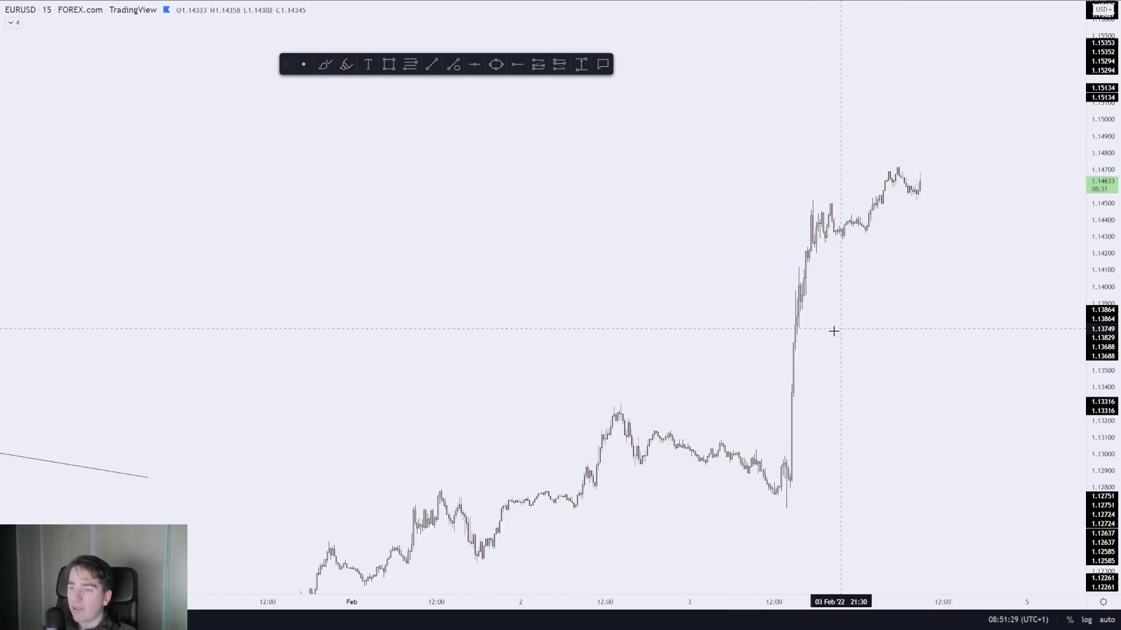
# Brush a level near 1.142 and a zigzag projection, clear them, and enter 4h as the interval.
pyautogui.click(325, 64)
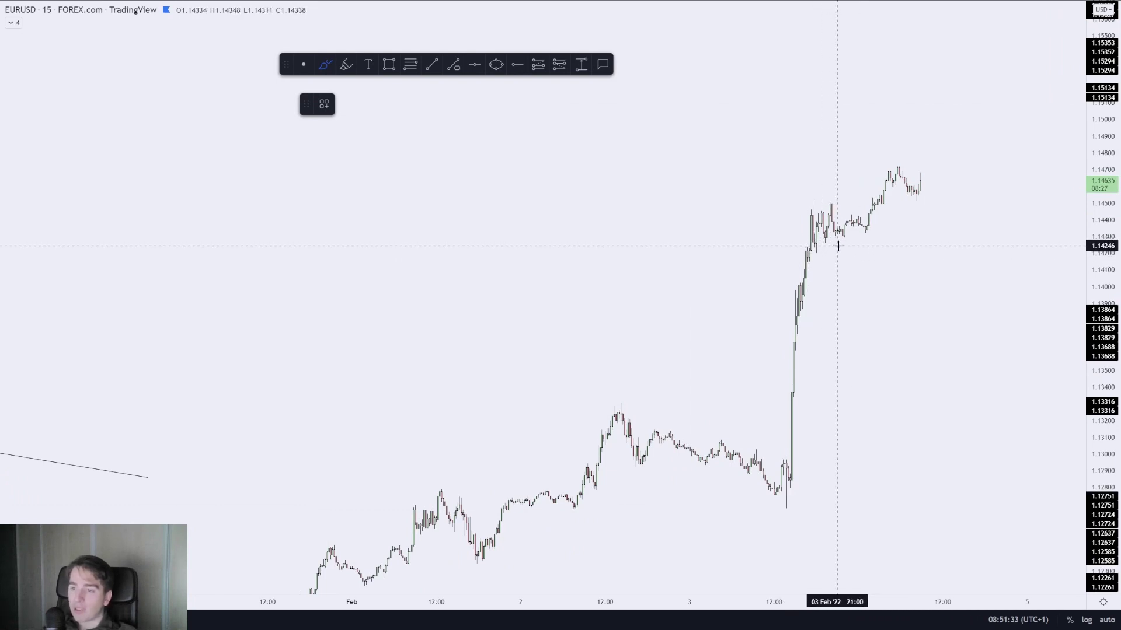
pyautogui.moveTo(817, 251); pyautogui.dragTo(942, 252)
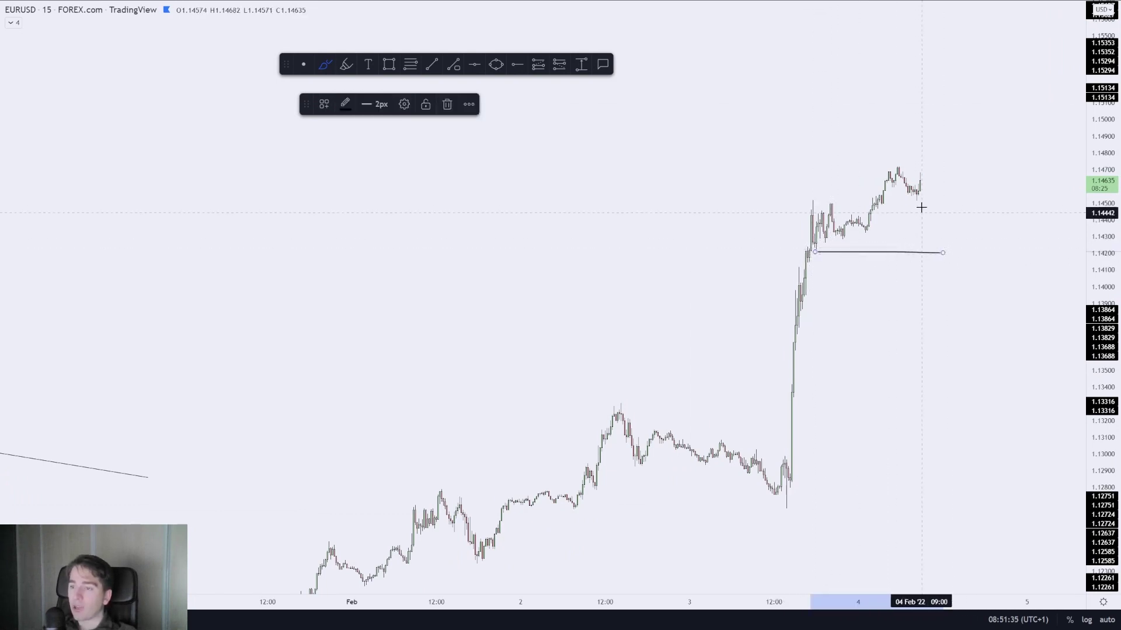
pyautogui.moveTo(920, 185); pyautogui.dragTo(1031, 339)
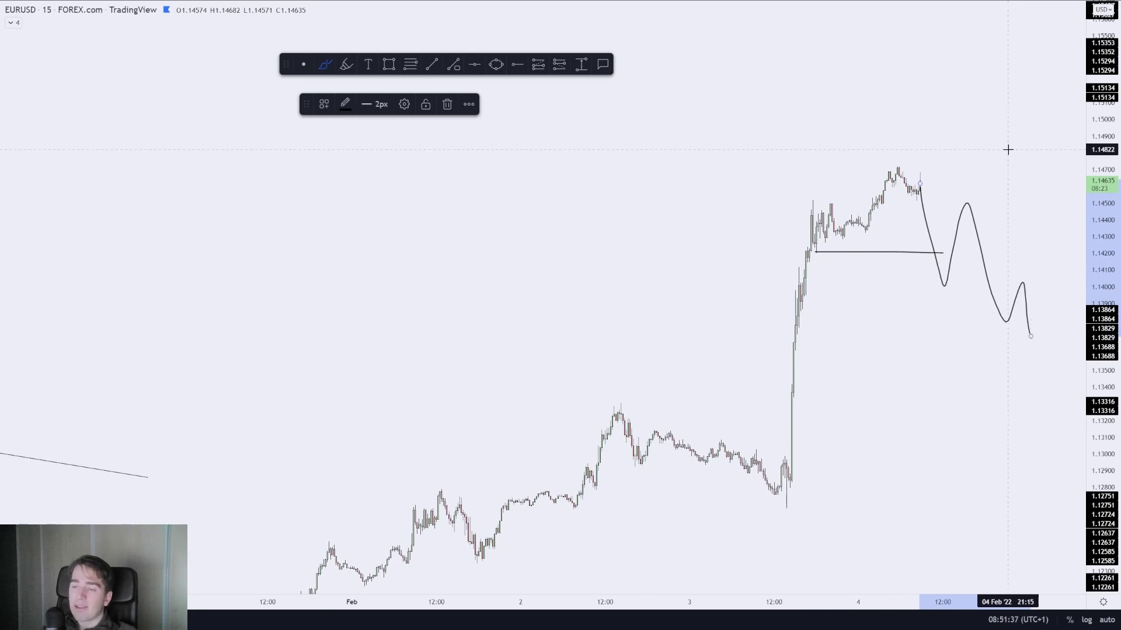
pyautogui.hotkey('ctrl', 'z')
pyautogui.hotkey('ctrl', 'z')
pyautogui.write('4h')
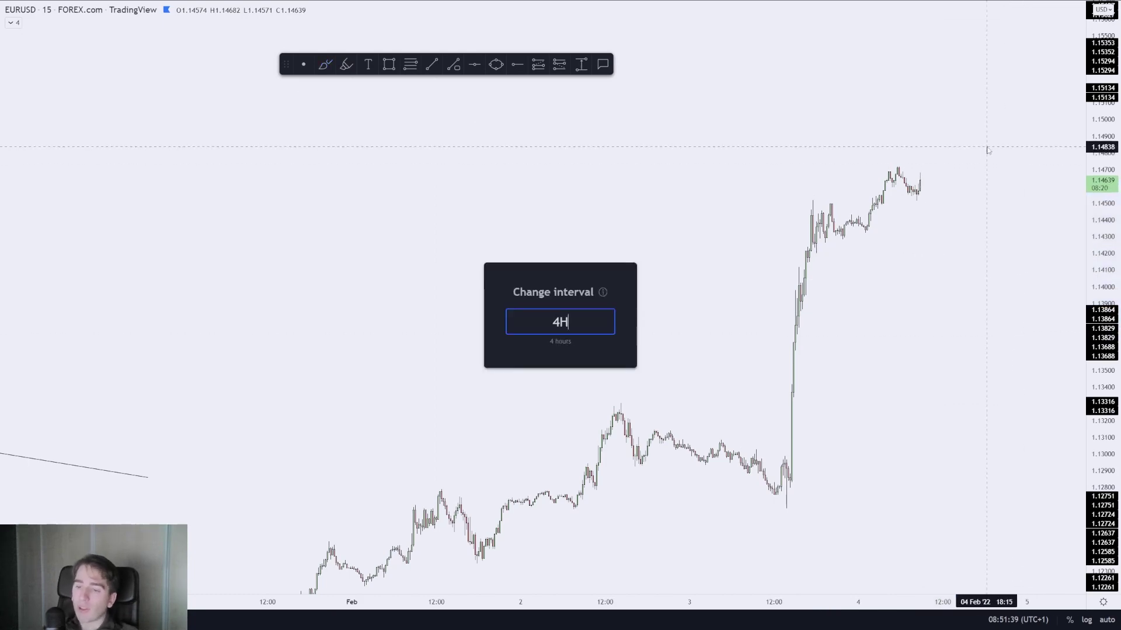
pyautogui.press('Return')
pyautogui.scroll(5, 1005, 408)
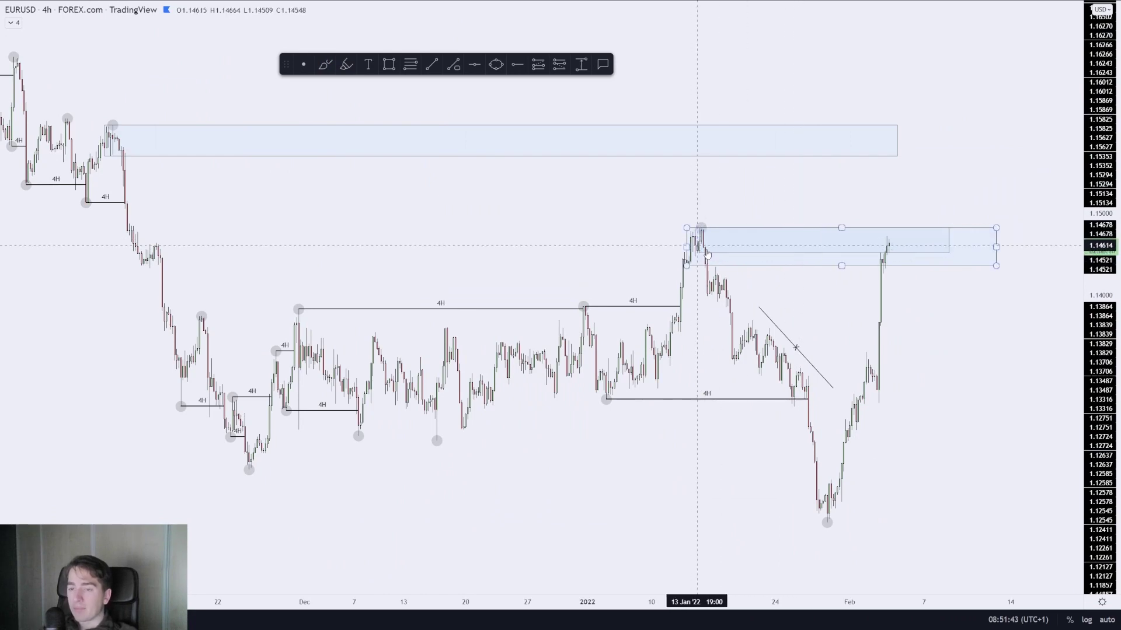
pyautogui.scroll(1, 710, 253)
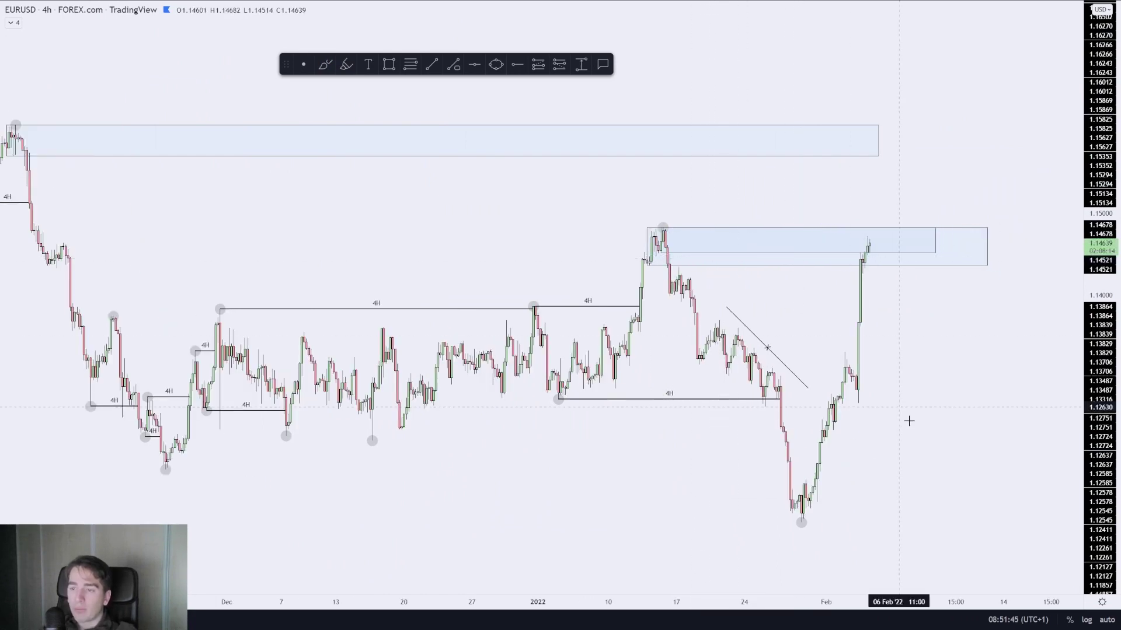
pyautogui.scroll(1, 910, 430)
pyautogui.moveTo(973, 443); pyautogui.dragTo(933, 383)
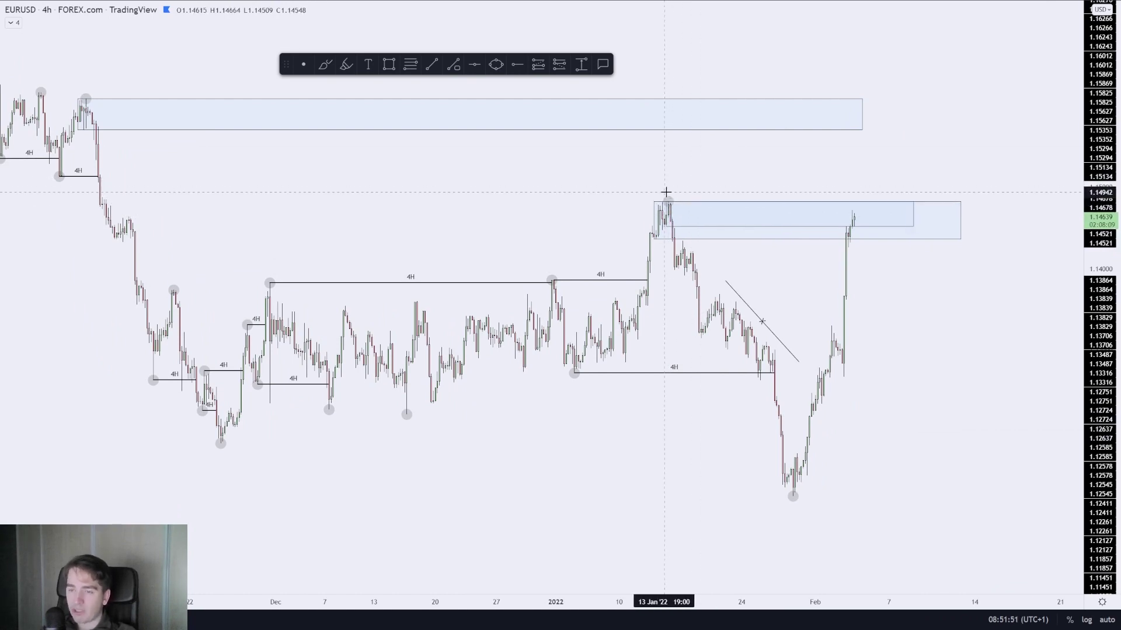
pyautogui.click(325, 64)
pyautogui.moveTo(853, 225)
pyautogui.mouseDown()
pyautogui.moveTo(871, 167)
pyautogui.moveTo(921, 331)
pyautogui.mouseUp()
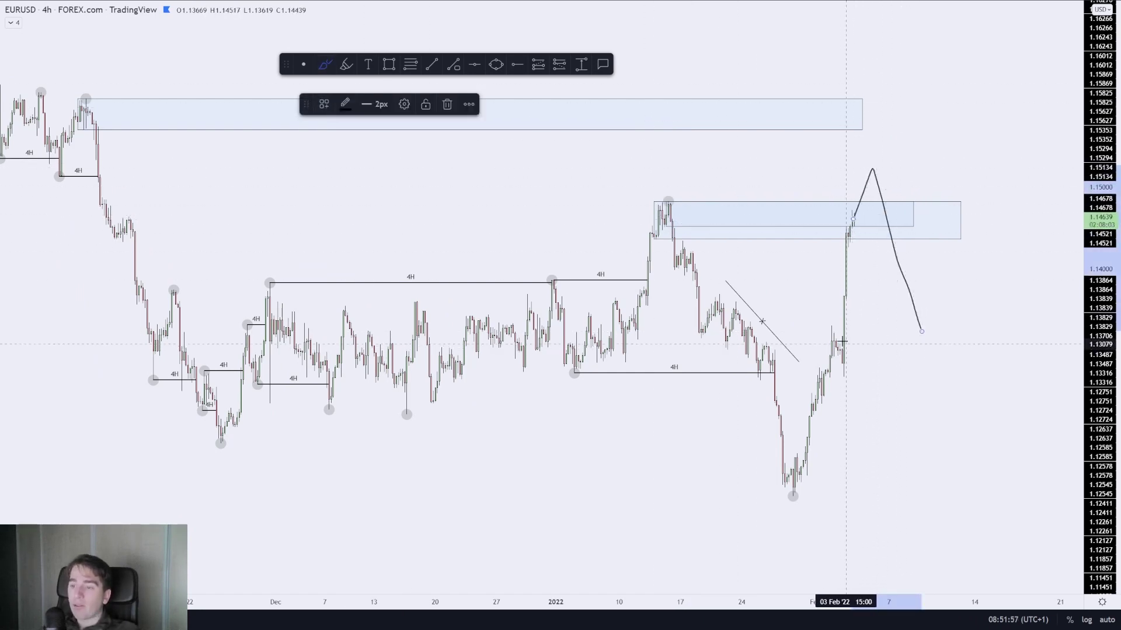
pyautogui.moveTo(829, 328); pyautogui.dragTo(883, 325)
pyautogui.moveTo(847, 376); pyautogui.dragTo(880, 372)
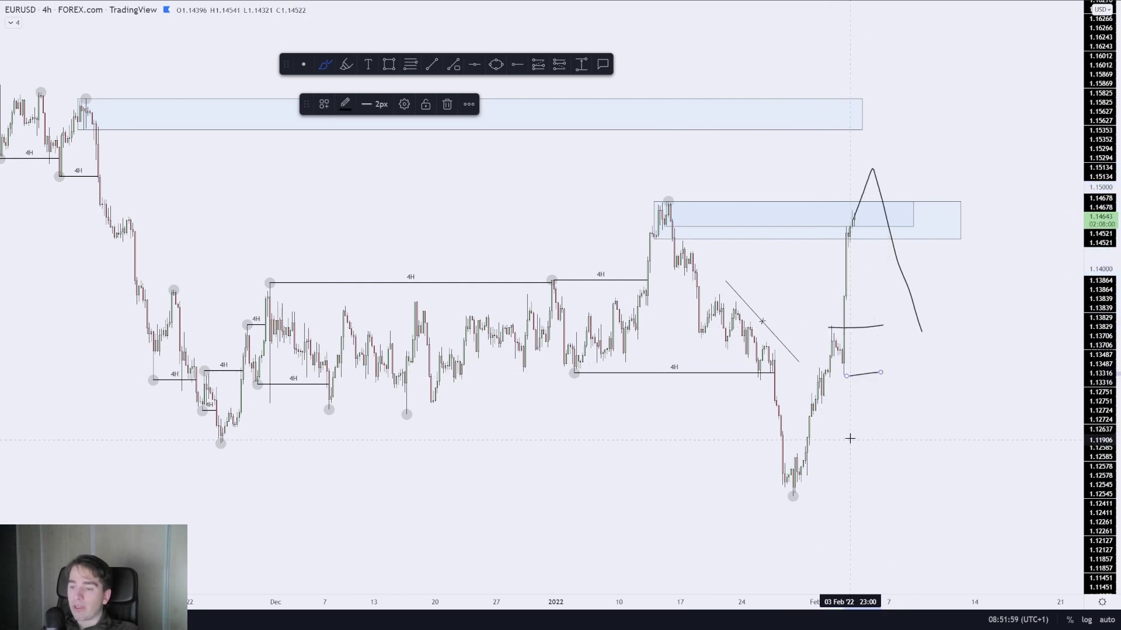
pyautogui.press('Delete')
pyautogui.moveTo(831, 331); pyautogui.dragTo(858, 273)
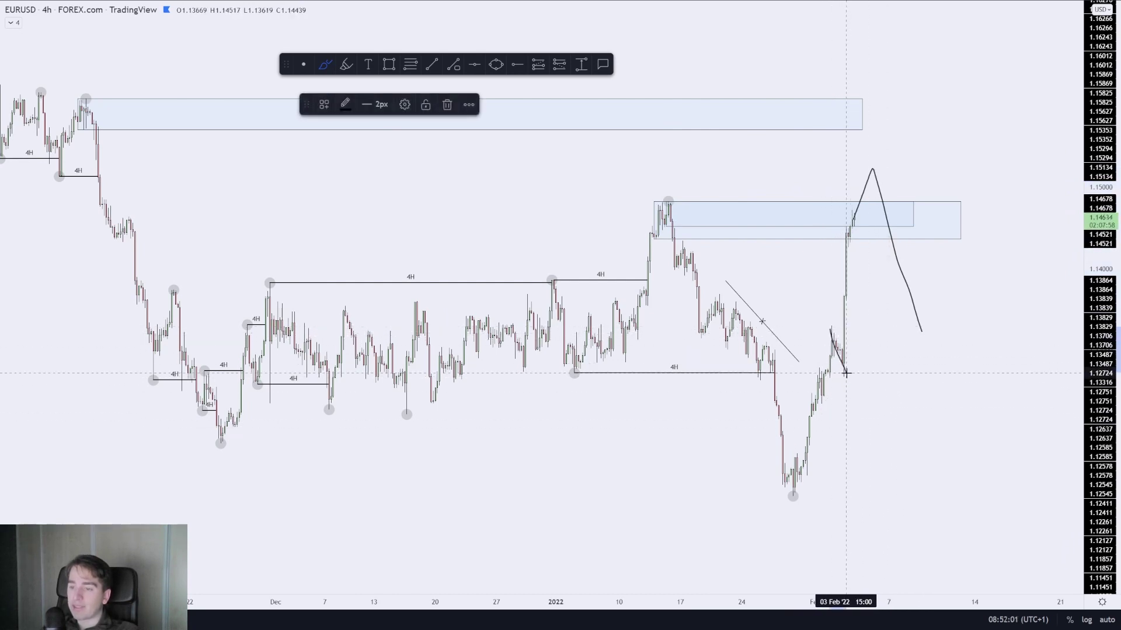
pyautogui.hotkey('ctrl', 'z')
pyautogui.hotkey('ctrl', 'z')
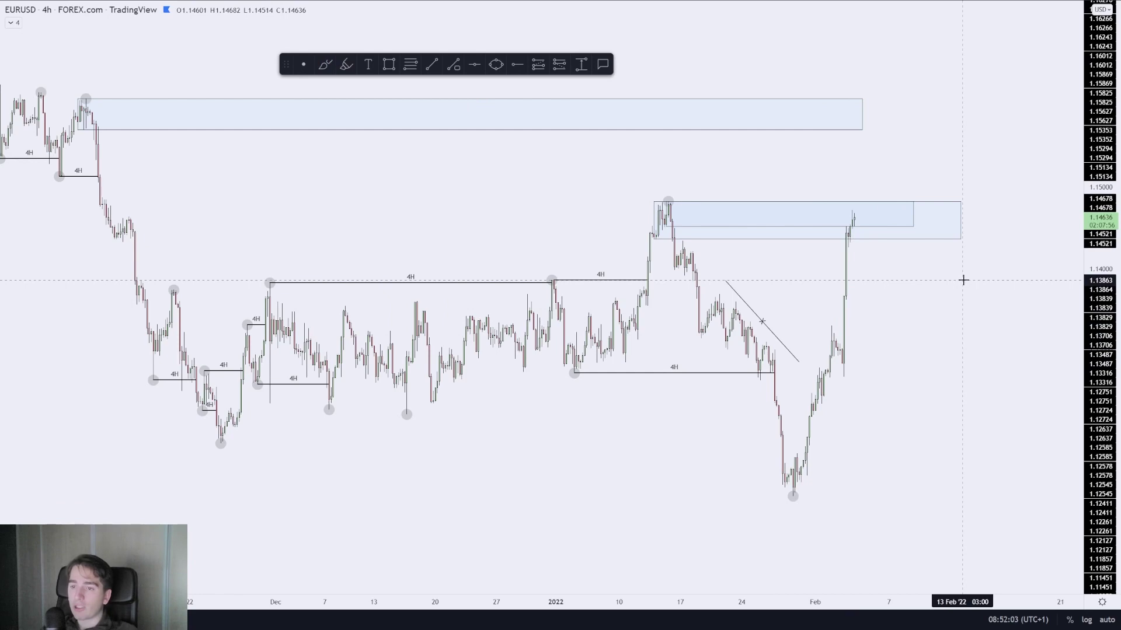
pyautogui.write('1d')
pyautogui.press('Return')
# Zoom and pan the EURUSD daily chart, compressing the price scale to frame recent price action.
pyautogui.scroll(3, 1008, 278)
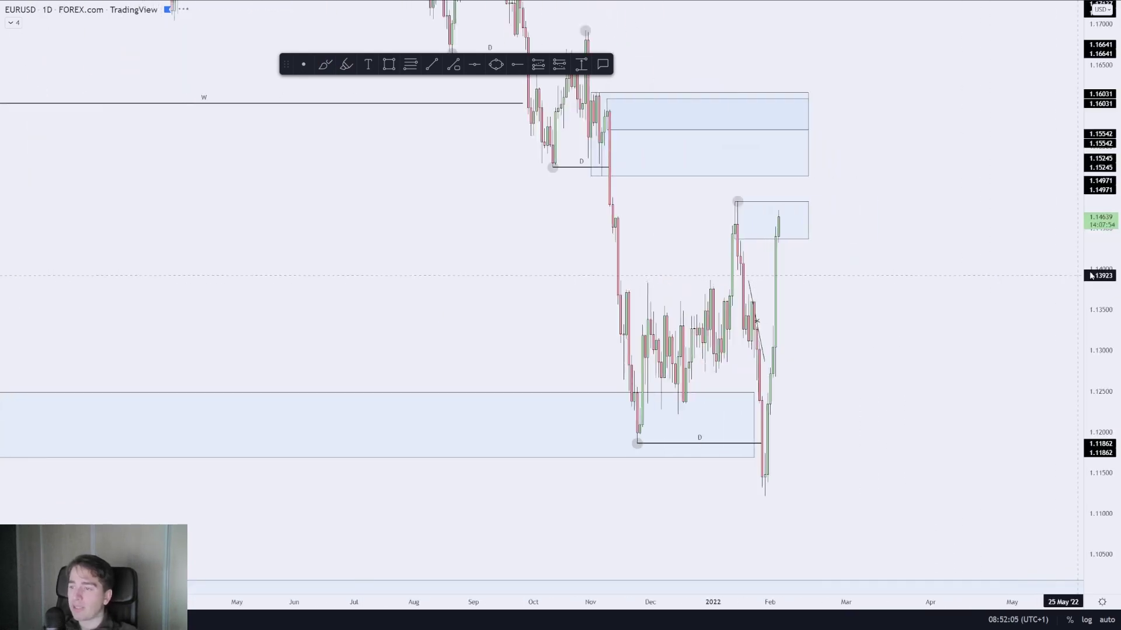
pyautogui.moveTo(1098, 275); pyautogui.dragTo(1097, 472)
pyautogui.scroll(1, 997, 466)
pyautogui.moveTo(831, 355); pyautogui.dragTo(869, 385)
pyautogui.scroll(1, 805, 356)
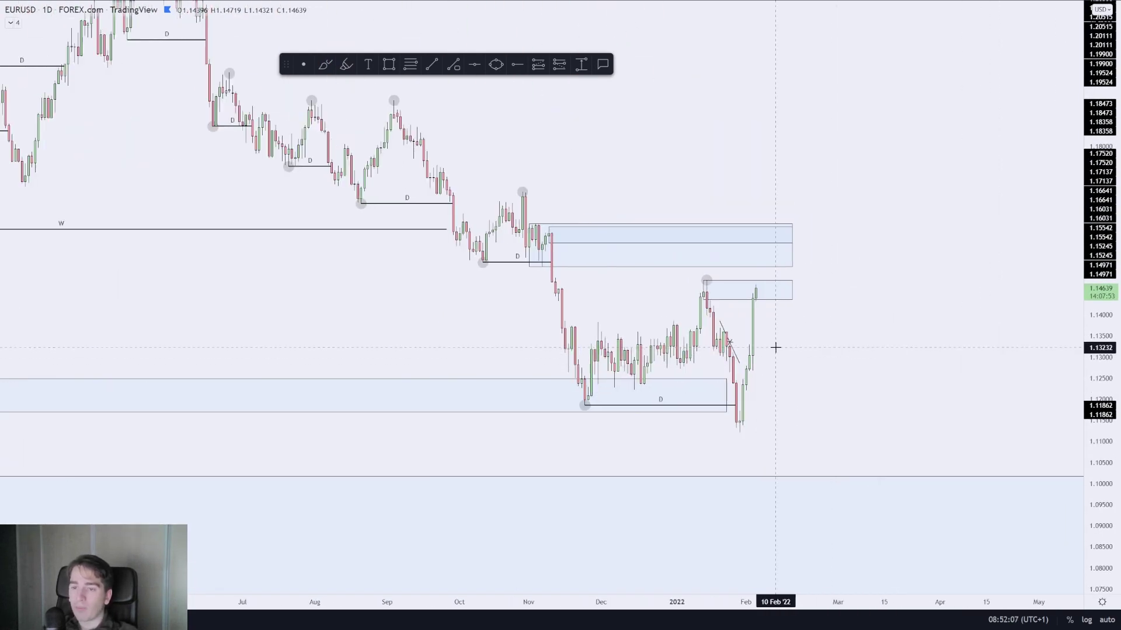
# Sketch circles on the November candles plus falling and rising paths, undoing each one.
pyautogui.click(325, 64)
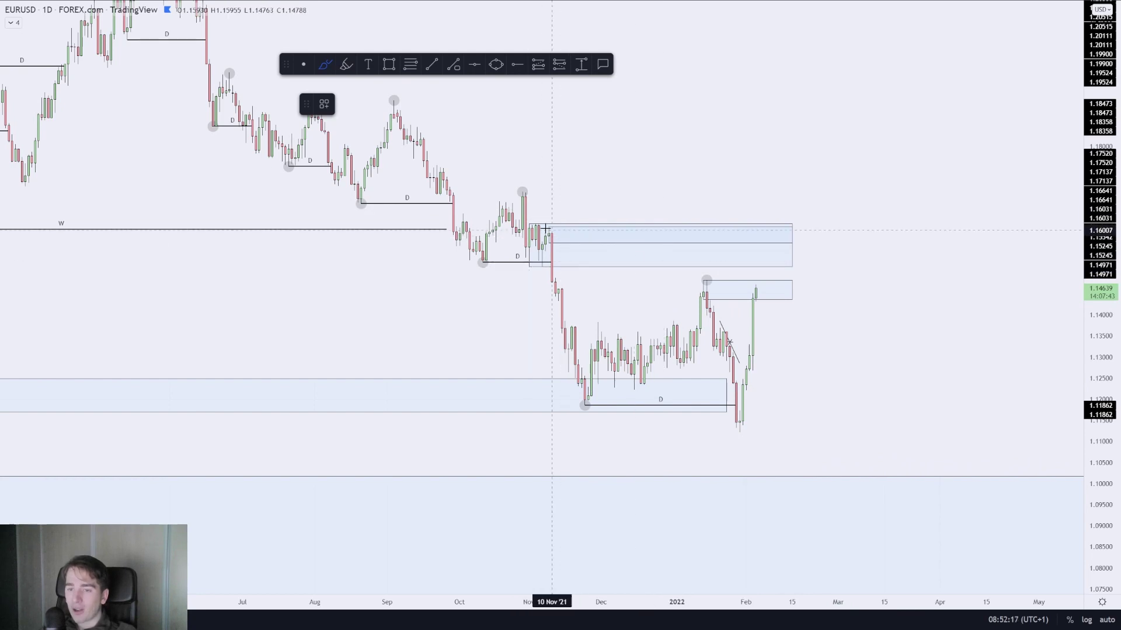
pyautogui.moveTo(571, 227)
pyautogui.mouseDown()
pyautogui.moveTo(517, 236)
pyautogui.moveTo(560, 263)
pyautogui.mouseUp()
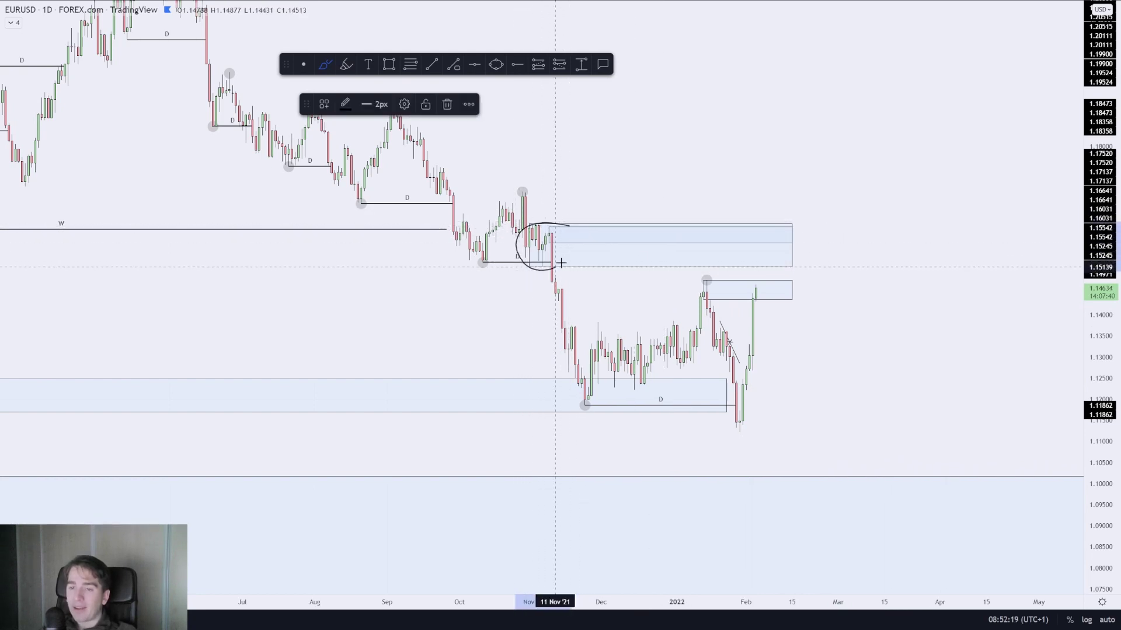
pyautogui.hotkey('ctrl', 'z')
pyautogui.moveTo(543, 227)
pyautogui.mouseDown()
pyautogui.moveTo(592, 357)
pyautogui.moveTo(588, 391)
pyautogui.moveTo(613, 377)
pyautogui.mouseUp()
pyautogui.hotkey('ctrl', 'z')
pyautogui.moveTo(758, 292); pyautogui.dragTo(780, 167)
pyautogui.hotkey('ctrl', 'z')
pyautogui.moveTo(552, 227); pyautogui.dragTo(562, 244)
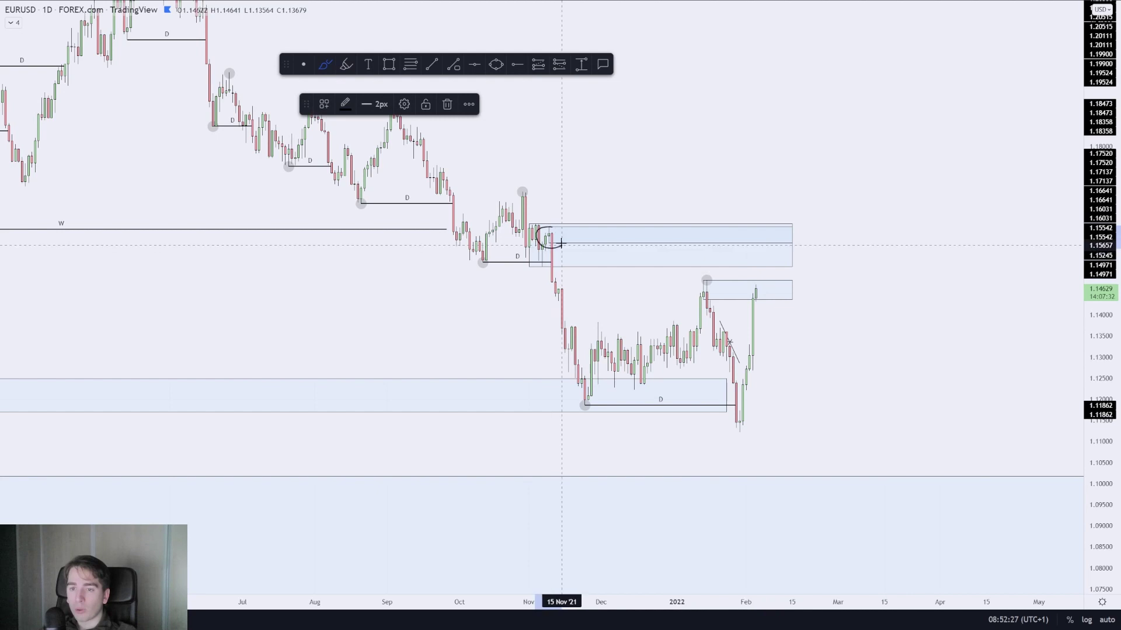
pyautogui.hotkey('ctrl', 'z')
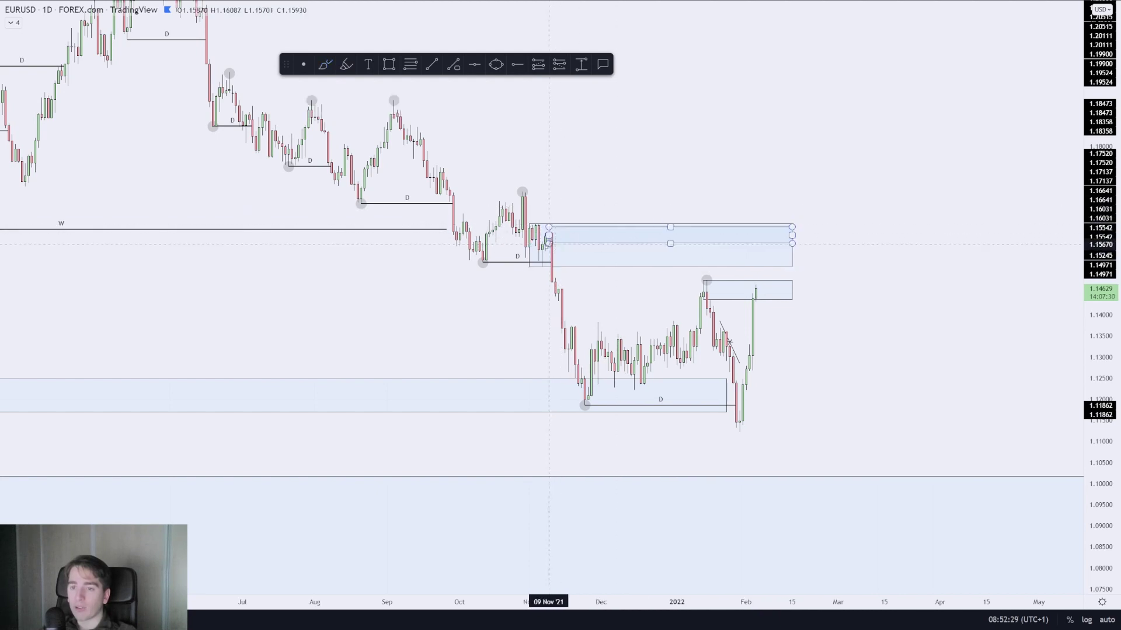
# Sketch a path to the December low, marks near the January high and a projected drop, undoing each.
pyautogui.click(325, 64)
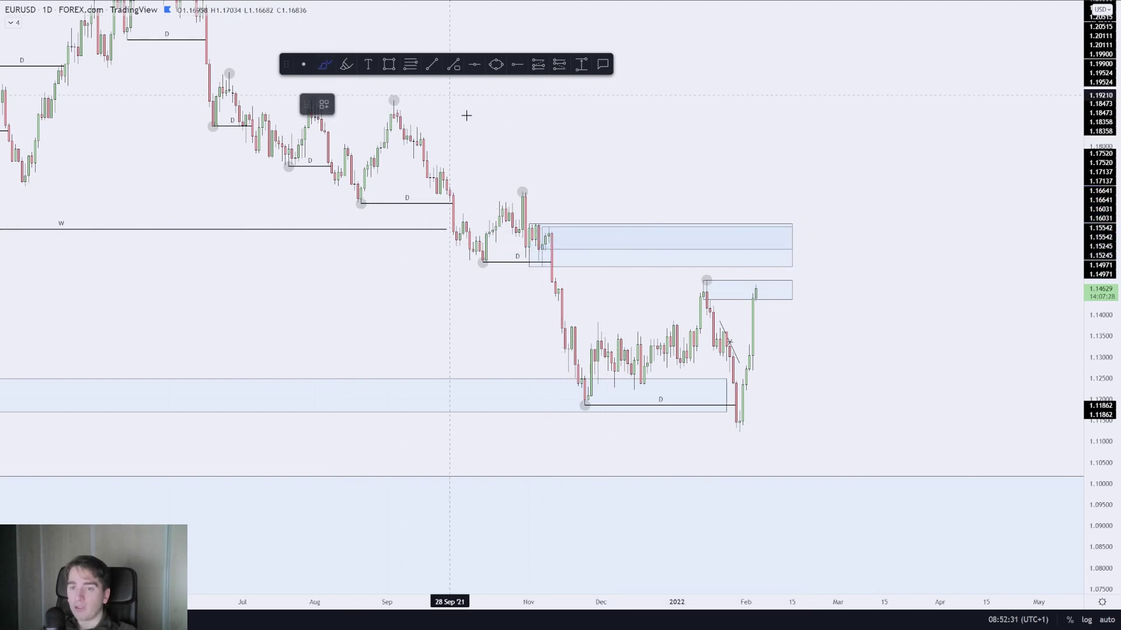
pyautogui.moveTo(539, 255)
pyautogui.mouseDown()
pyautogui.moveTo(551, 230)
pyautogui.moveTo(597, 407)
pyautogui.mouseUp()
pyautogui.hotkey('ctrl', 'z')
pyautogui.moveTo(783, 230); pyautogui.dragTo(773, 232)
pyautogui.hotkey('ctrl', 'z')
pyautogui.moveTo(695, 280); pyautogui.dragTo(815, 279)
pyautogui.hotkey('ctrl', 'z')
pyautogui.moveTo(714, 269)
pyautogui.mouseDown()
pyautogui.moveTo(694, 278)
pyautogui.moveTo(715, 270)
pyautogui.mouseUp()
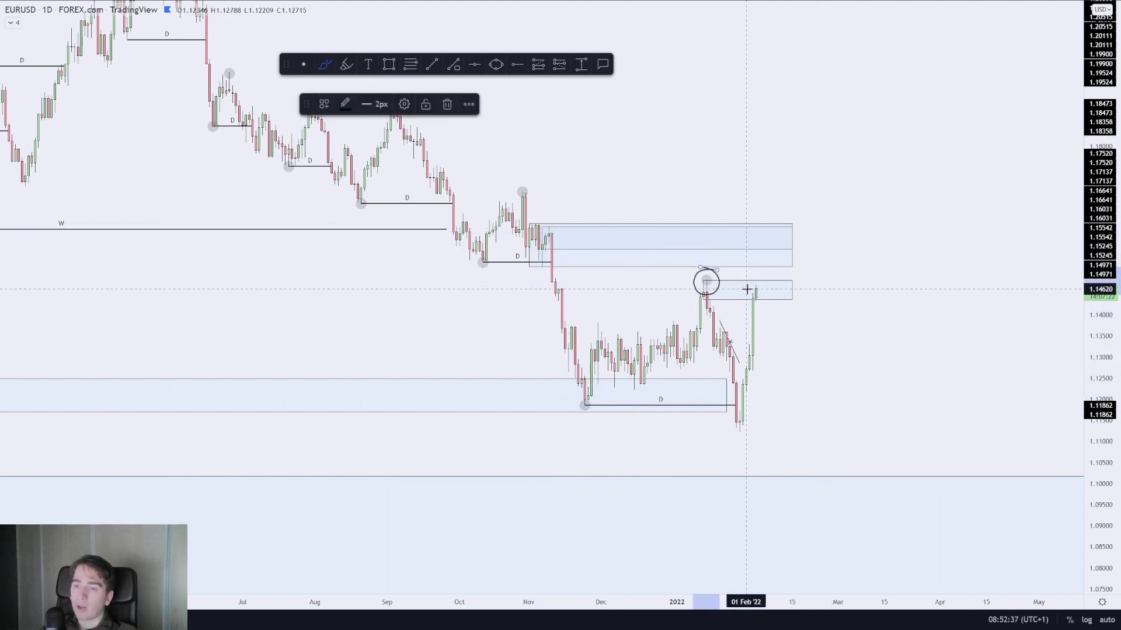
pyautogui.moveTo(771, 238)
pyautogui.mouseDown()
pyautogui.moveTo(795, 358)
pyautogui.moveTo(805, 350)
pyautogui.mouseUp()
pyautogui.hotkey('ctrl', 'z')
pyautogui.hotkey('ctrl', 'z')
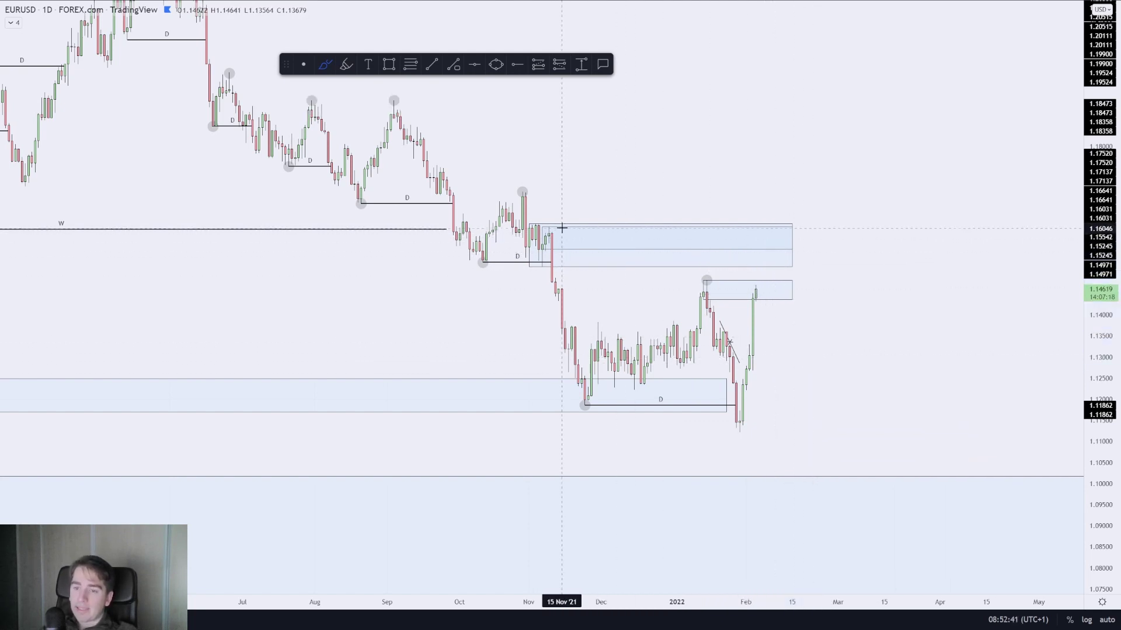
pyautogui.moveTo(560, 226); pyautogui.dragTo(554, 281)
pyautogui.hotkey('ctrl', 'z')
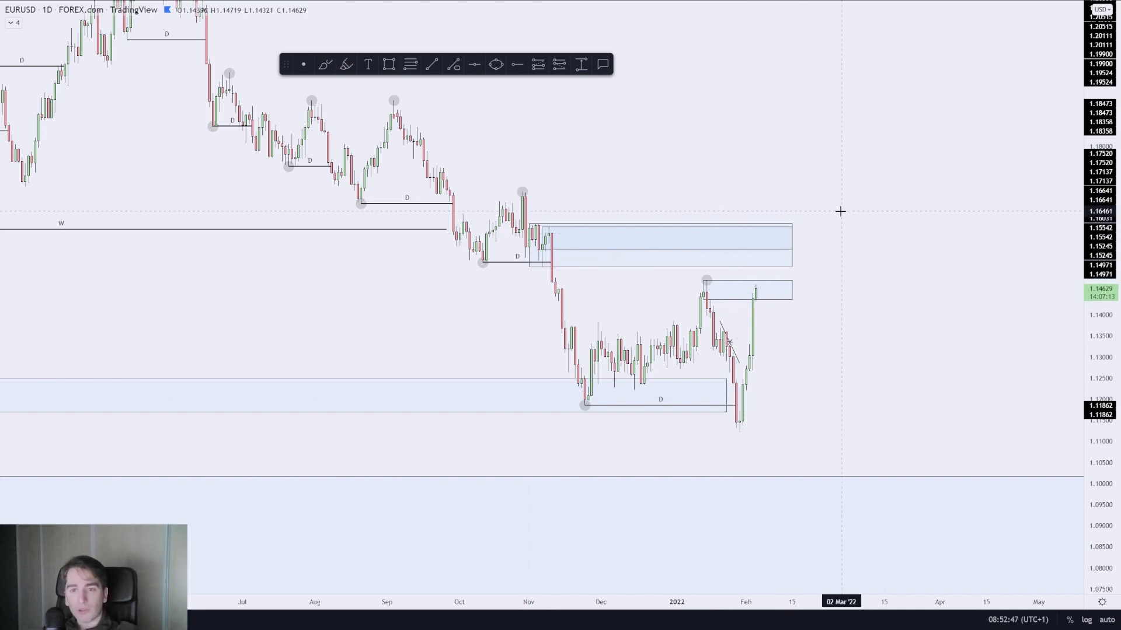
# Load GBPUSD and duplicate the upper zone box into a new zone at about 1.360–1.366.
pyautogui.write('GBPUSD')
pyautogui.press('Return')
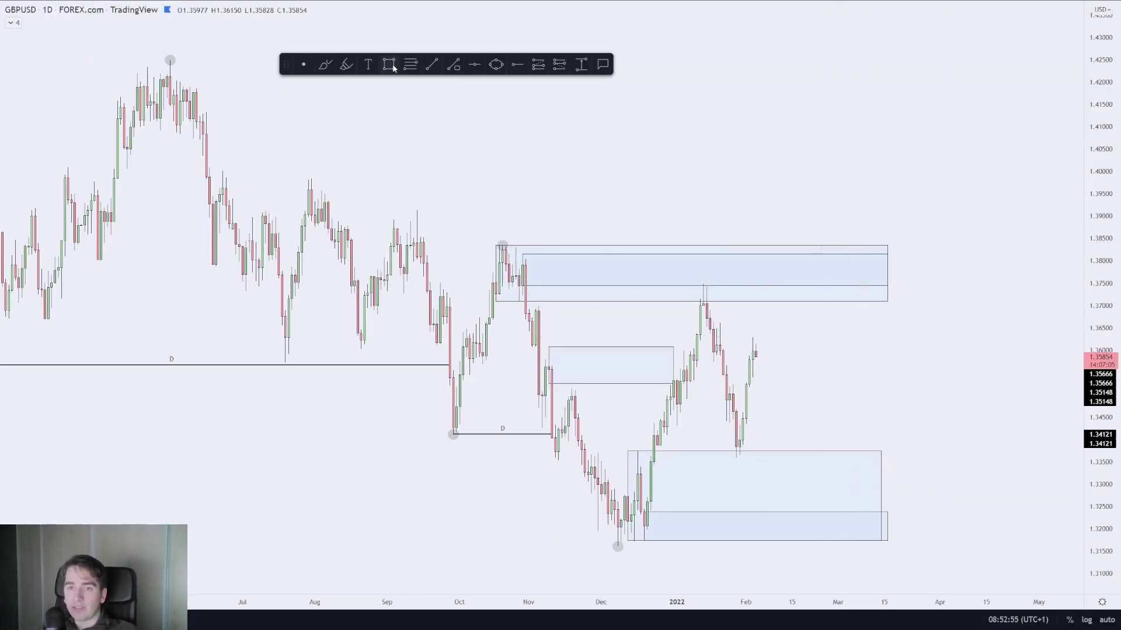
pyautogui.keyDown('ctrl'); pyautogui.moveTo(677, 286); pyautogui.dragTo(788, 337); pyautogui.keyUp('ctrl')
pyautogui.moveTo(632, 337)
pyautogui.mouseDown()
pyautogui.moveTo(704, 361)
pyautogui.moveTo(716, 352)
pyautogui.mouseUp()
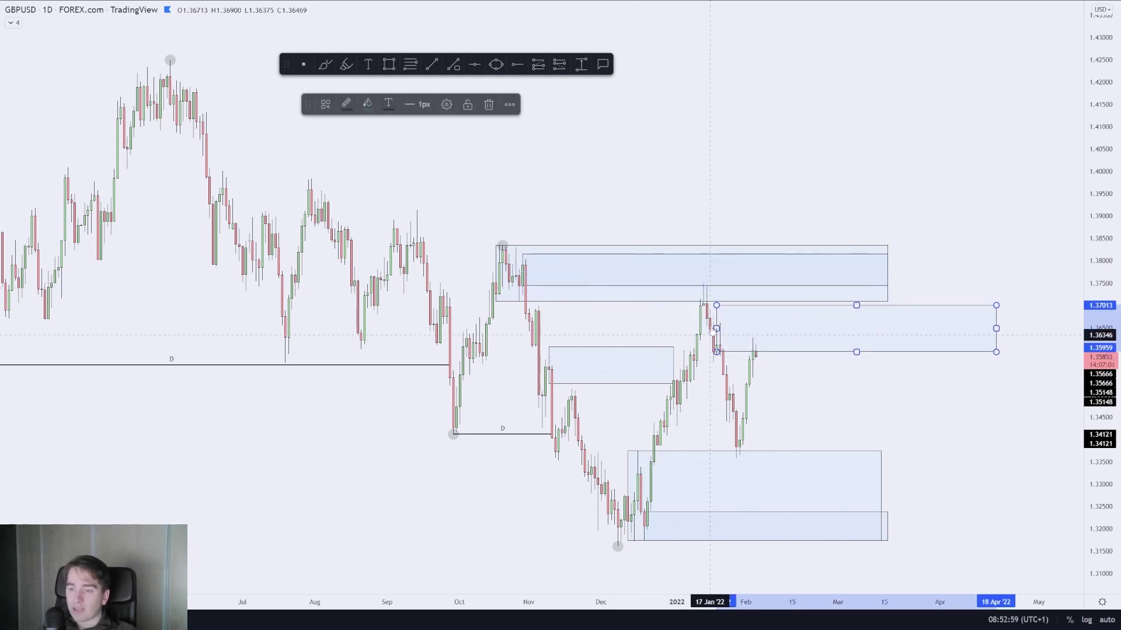
pyautogui.moveTo(715, 304); pyautogui.dragTo(719, 323)
pyautogui.click(746, 313)
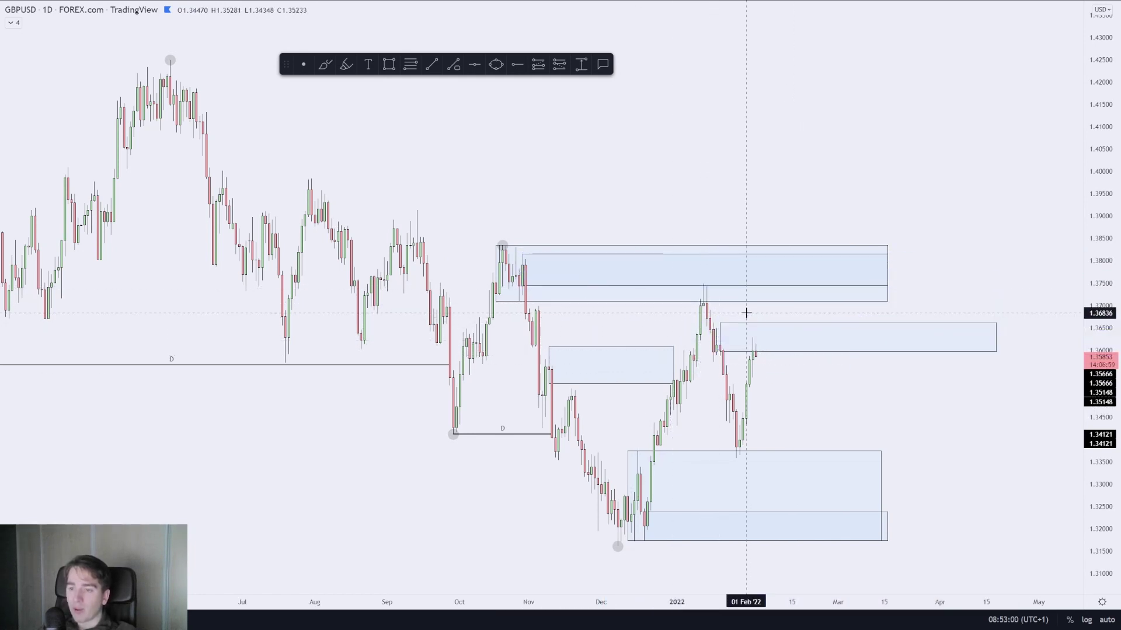
# Shorten the new zone box so it ends around mid-March.
pyautogui.click(724, 342)
pyautogui.moveTo(995, 338); pyautogui.dragTo(899, 343)
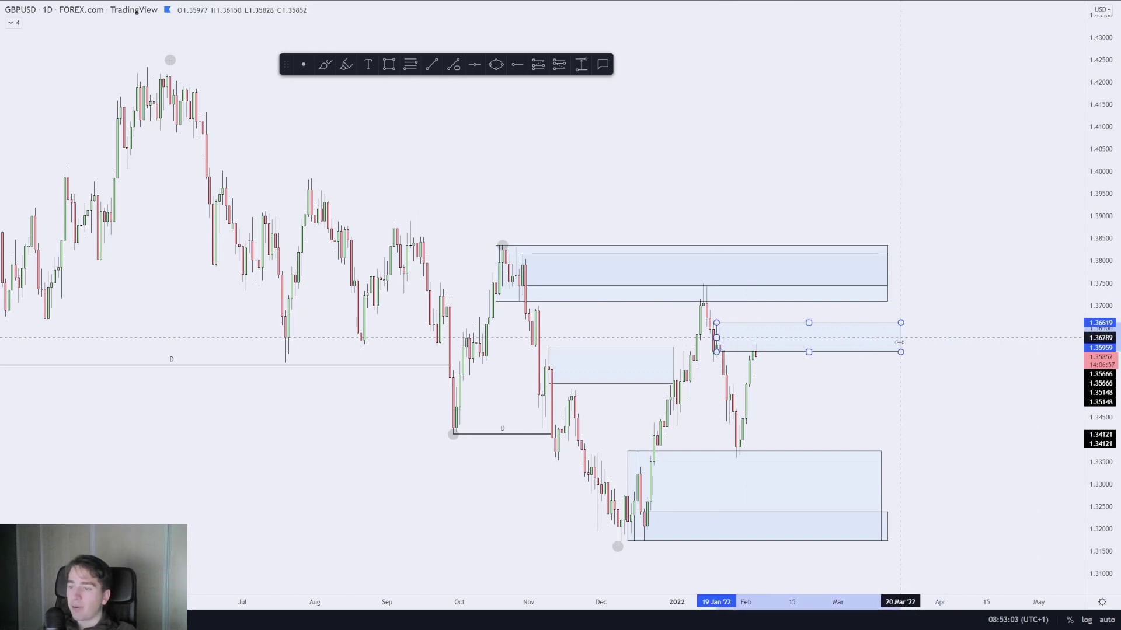
pyautogui.click(988, 401)
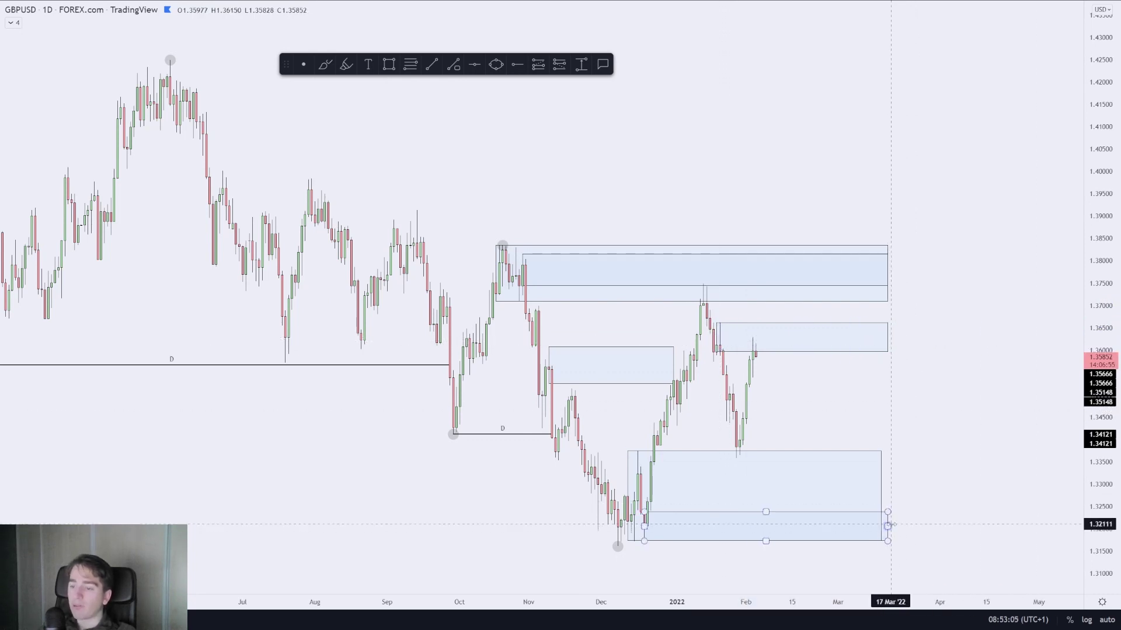
pyautogui.click(885, 527)
pyautogui.click(967, 490)
# Switch GBPUSD to the 4-hour timeframe and bring the January–February swings into view.
pyautogui.write('4h')
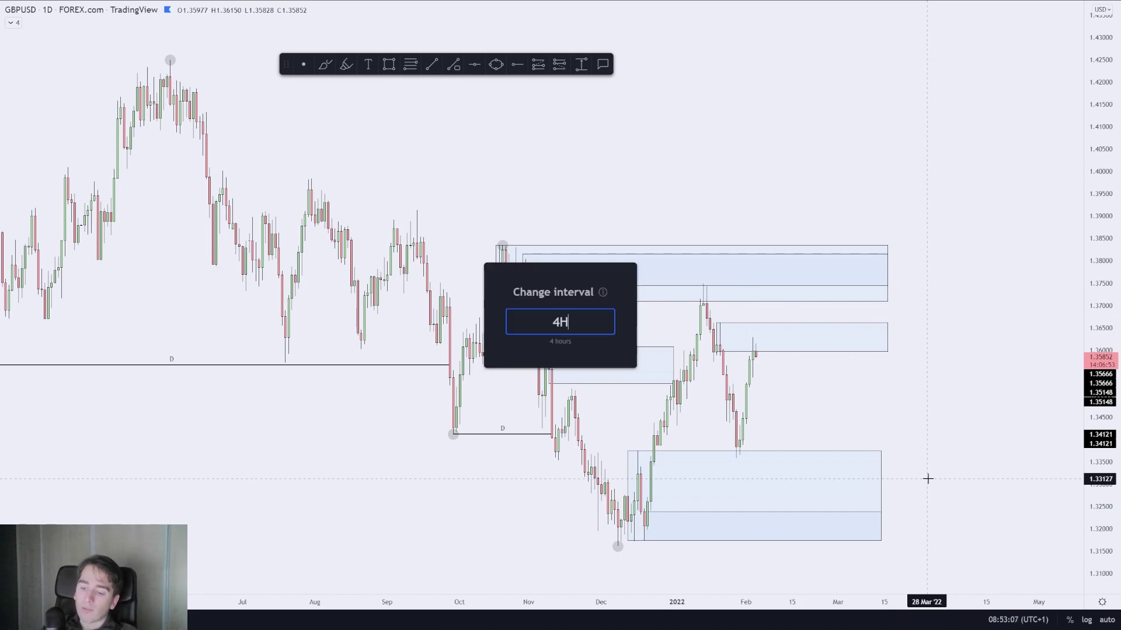
pyautogui.press('Return')
pyautogui.scroll(5, 967, 491)
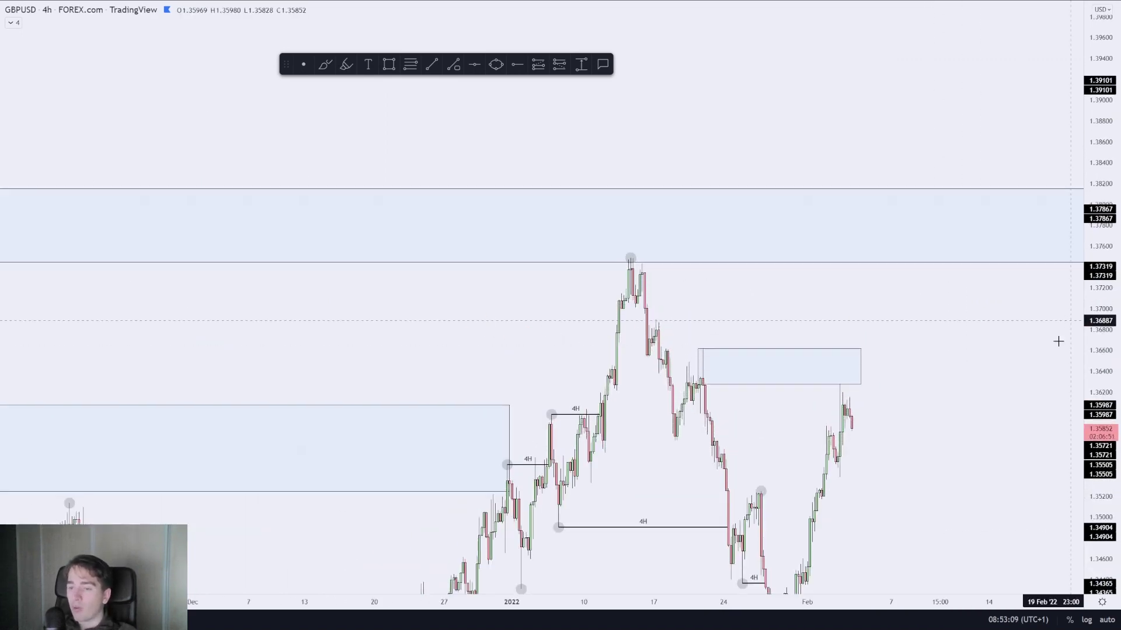
pyautogui.moveTo(850, 423); pyautogui.dragTo(845, 368)
pyautogui.scroll(2, 843, 358)
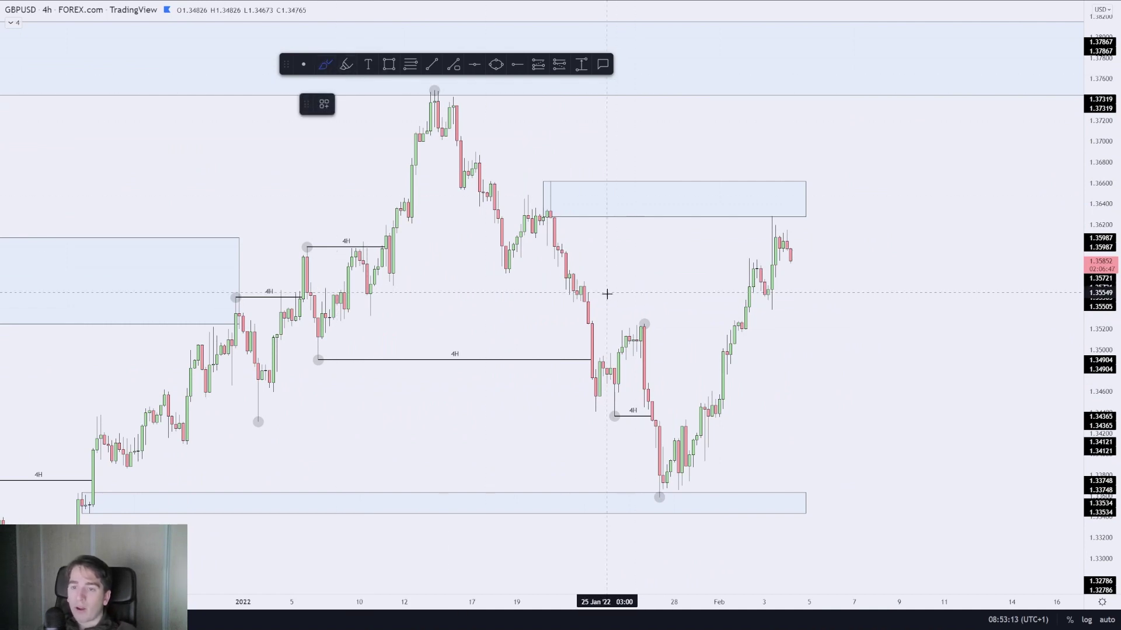
# Draw two trial level lines from late-January candles and a circle on falling candles, undoing them.
pyautogui.click(578, 295)
pyautogui.click(775, 300)
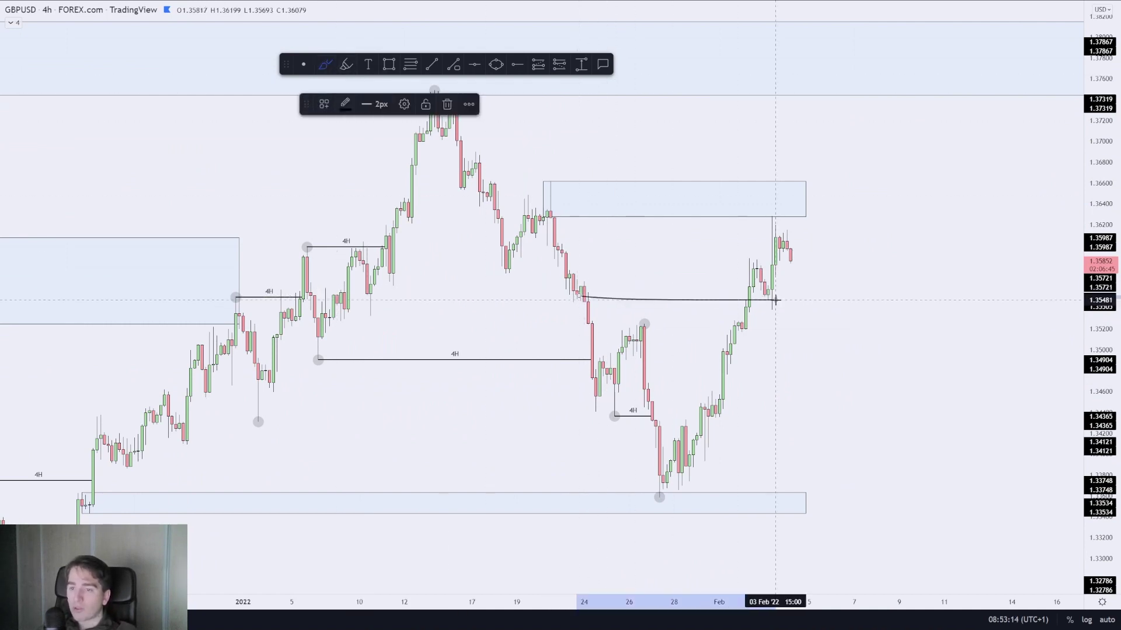
pyautogui.click(581, 280)
pyautogui.click(766, 285)
pyautogui.hotkey('ctrl', 'z')
pyautogui.hotkey('ctrl', 'z')
pyautogui.moveTo(570, 249); pyautogui.dragTo(563, 242)
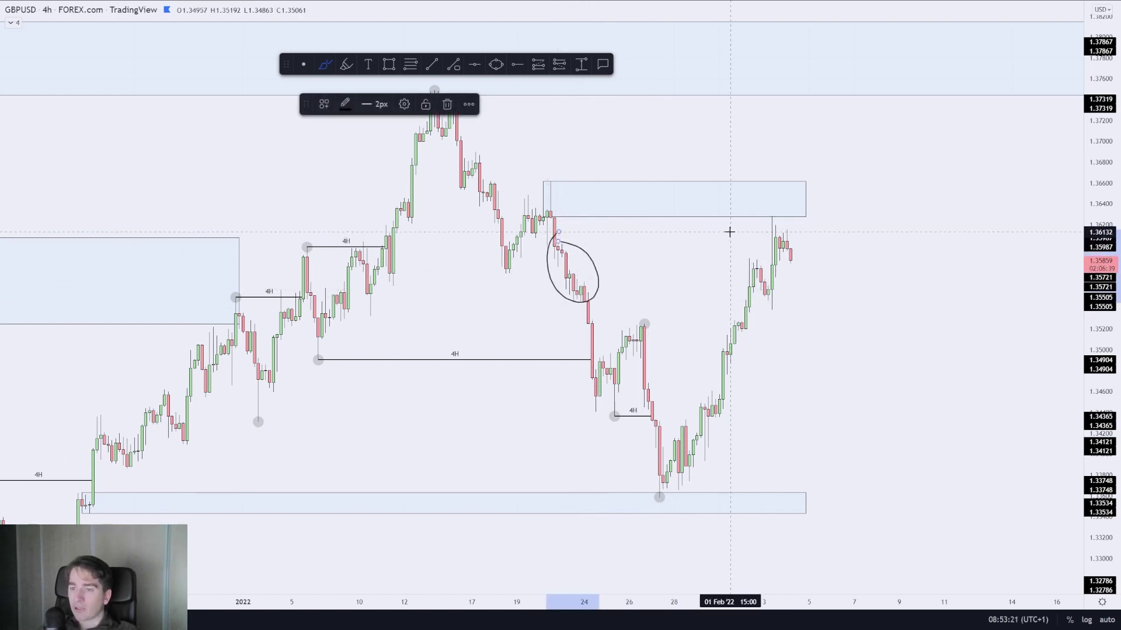
pyautogui.hotkey('ctrl', 'z')
# Discard a trial circle and drop sketch, then draw the ~1.352 level from the late-January swing high.
pyautogui.moveTo(766, 219); pyautogui.dragTo(774, 226)
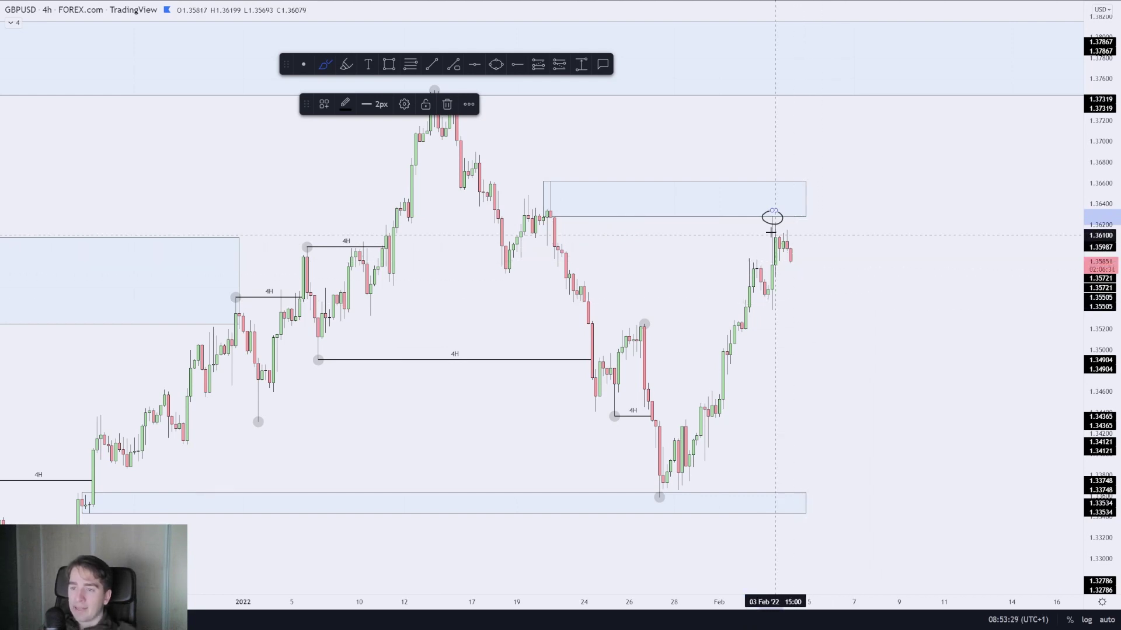
pyautogui.moveTo(779, 218); pyautogui.dragTo(840, 261)
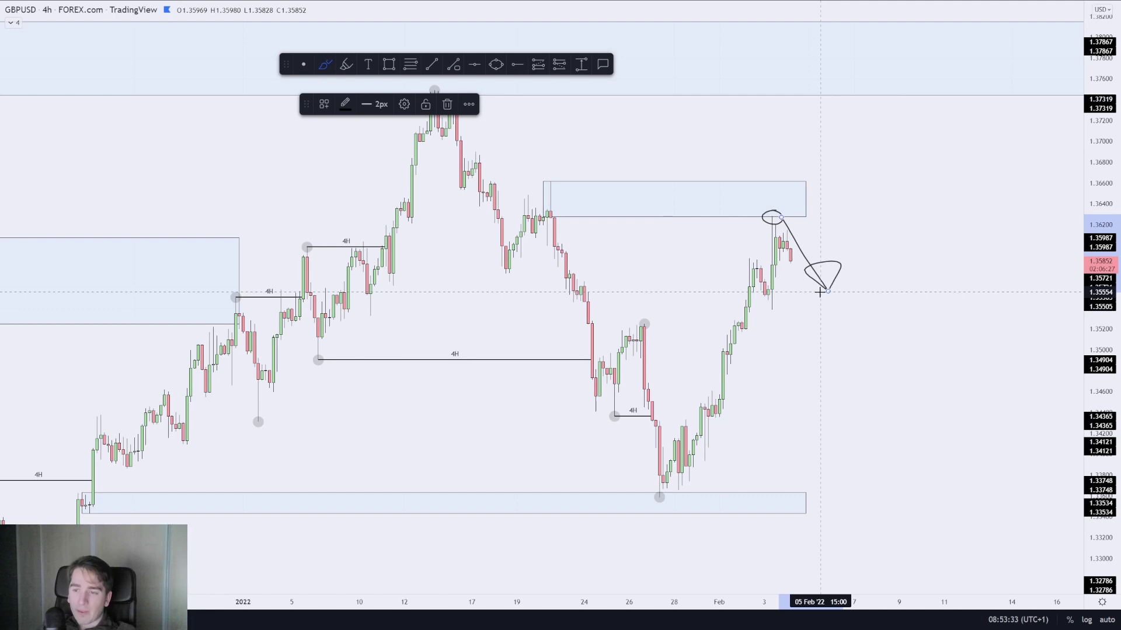
pyautogui.hotkey('ctrl', 'z')
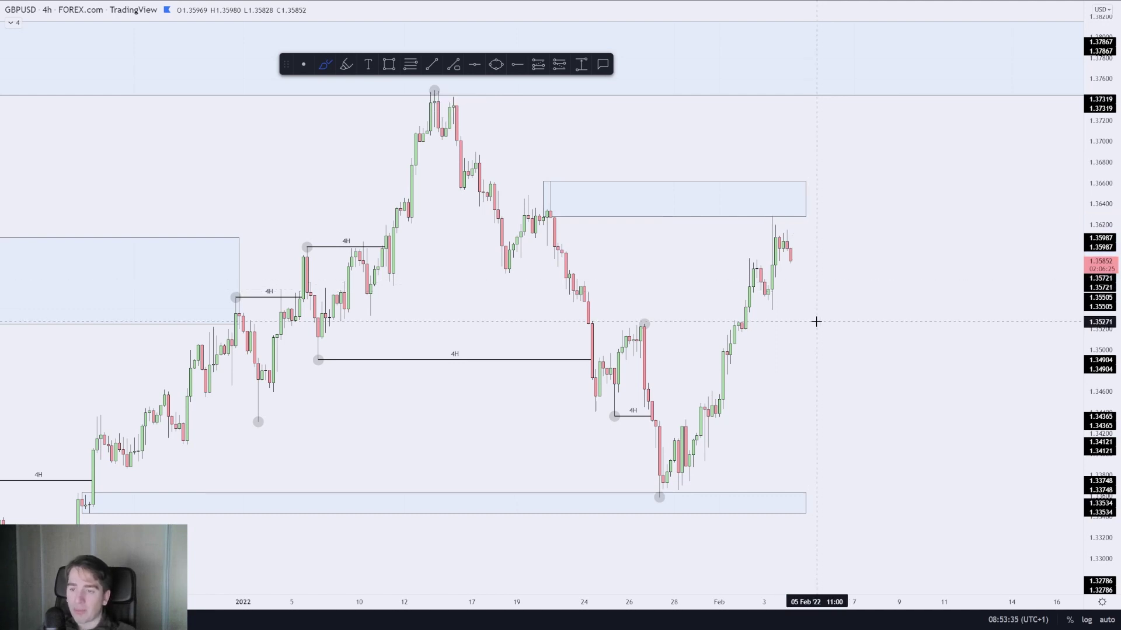
pyautogui.moveTo(644, 324); pyautogui.dragTo(745, 326)
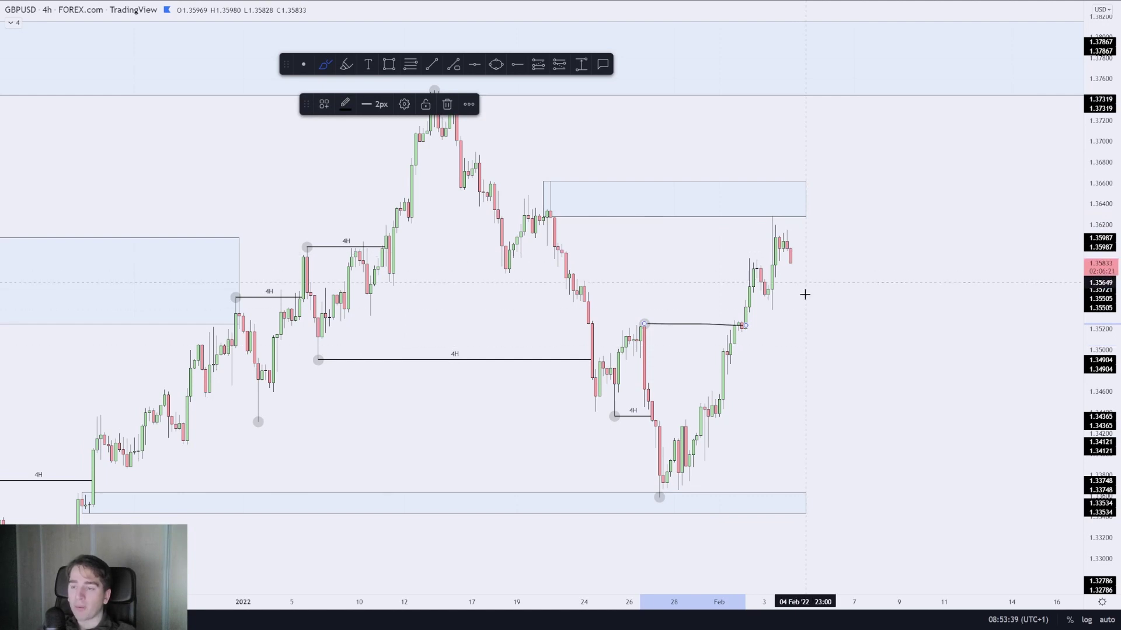
pyautogui.scroll(-5, 809, 342)
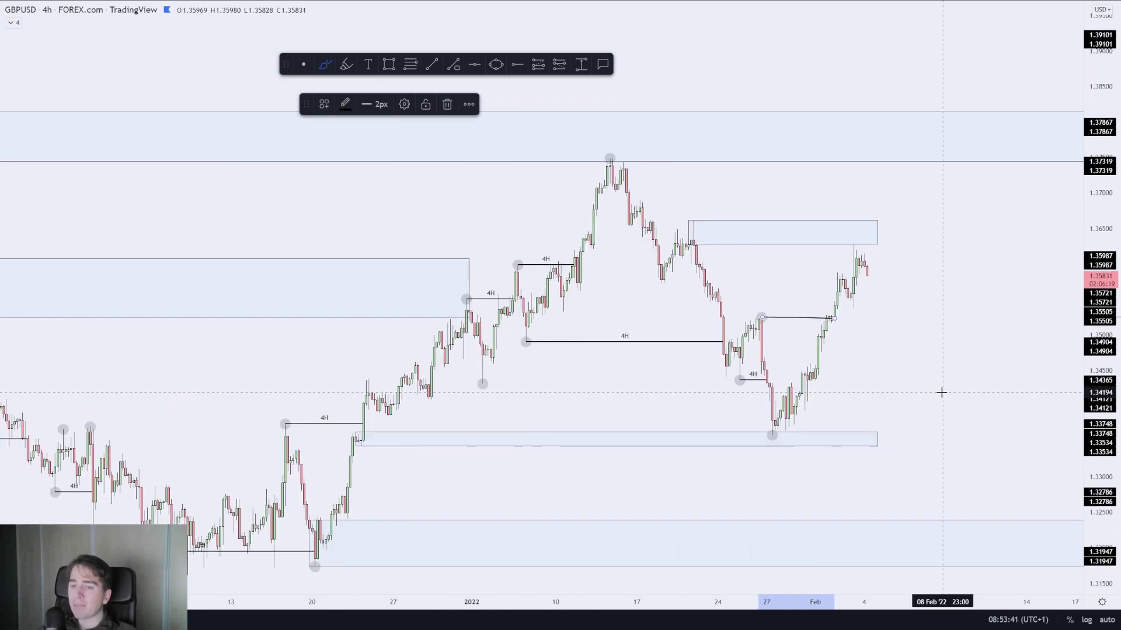
pyautogui.scroll(1, 926, 340)
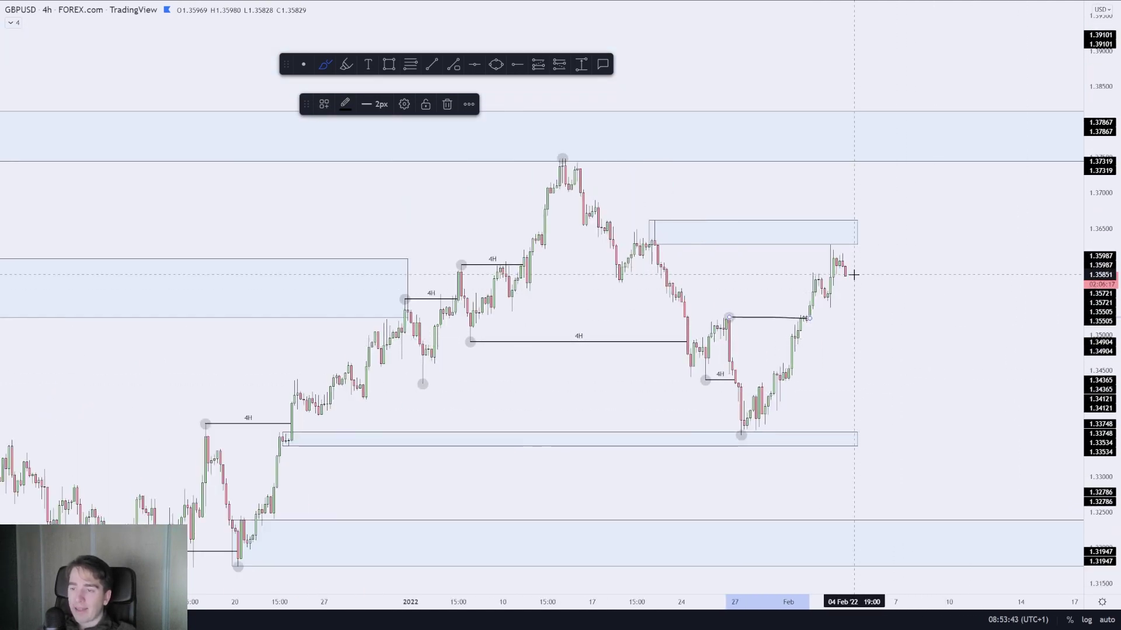
pyautogui.moveTo(847, 269)
pyautogui.mouseDown()
pyautogui.moveTo(886, 455)
pyautogui.moveTo(924, 547)
pyautogui.mouseUp()
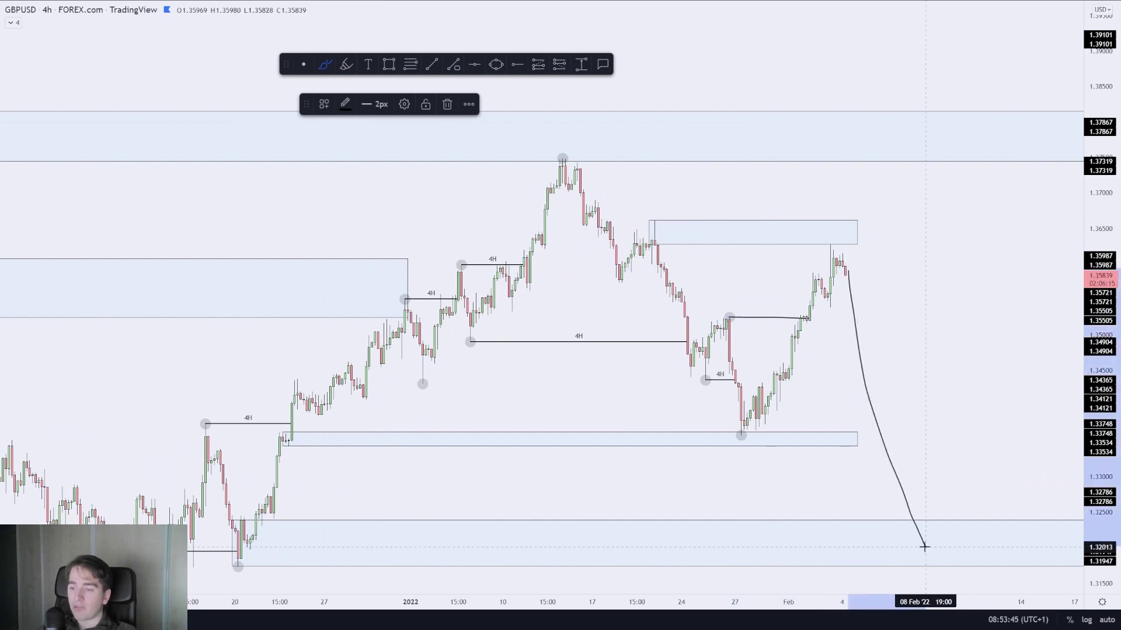
pyautogui.press('Delete')
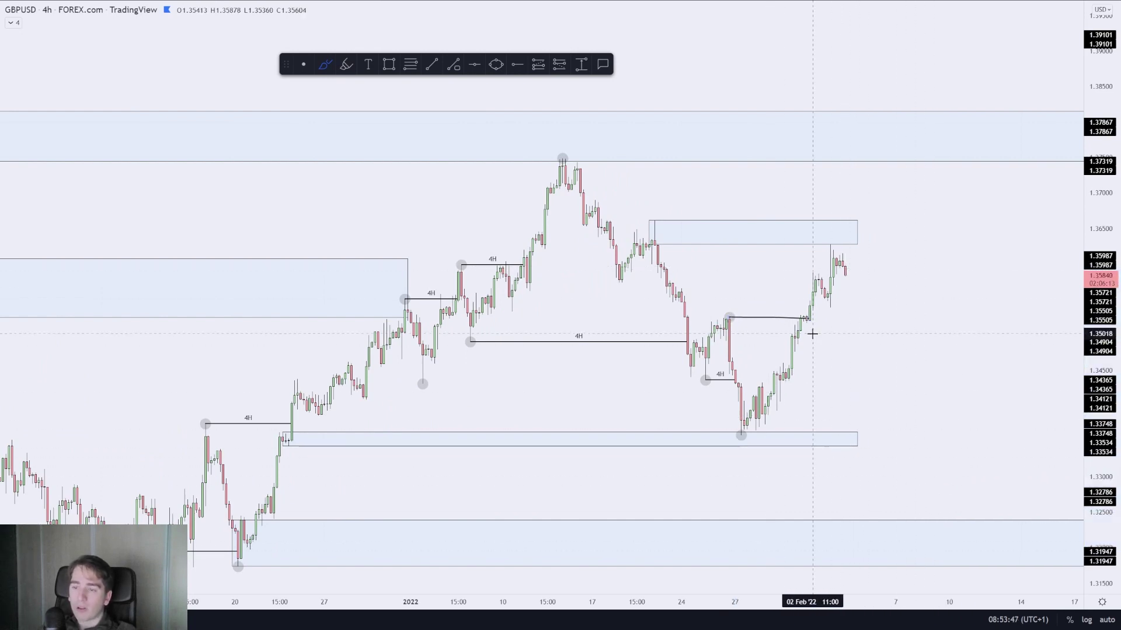
pyautogui.scroll(1, 934, 327)
pyautogui.moveTo(1098, 318)
pyautogui.mouseDown()
pyautogui.moveTo(1031, 434)
pyautogui.moveTo(1000, 459)
pyautogui.mouseUp()
pyautogui.moveTo(682, 412)
pyautogui.mouseDown()
pyautogui.moveTo(766, 421)
pyautogui.moveTo(733, 436)
pyautogui.moveTo(703, 416)
pyautogui.mouseUp()
pyautogui.moveTo(819, 269)
pyautogui.mouseDown()
pyautogui.moveTo(860, 465)
pyautogui.moveTo(912, 322)
pyautogui.mouseUp()
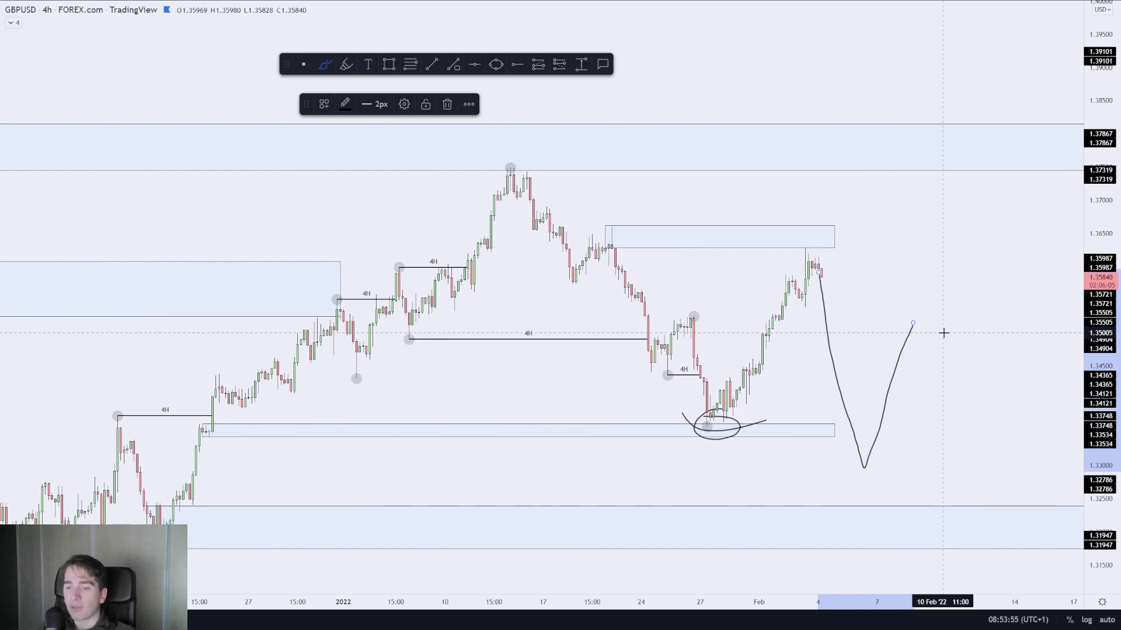
pyautogui.hotkey('ctrl', 'z')
pyautogui.hotkey('ctrl', 'z')
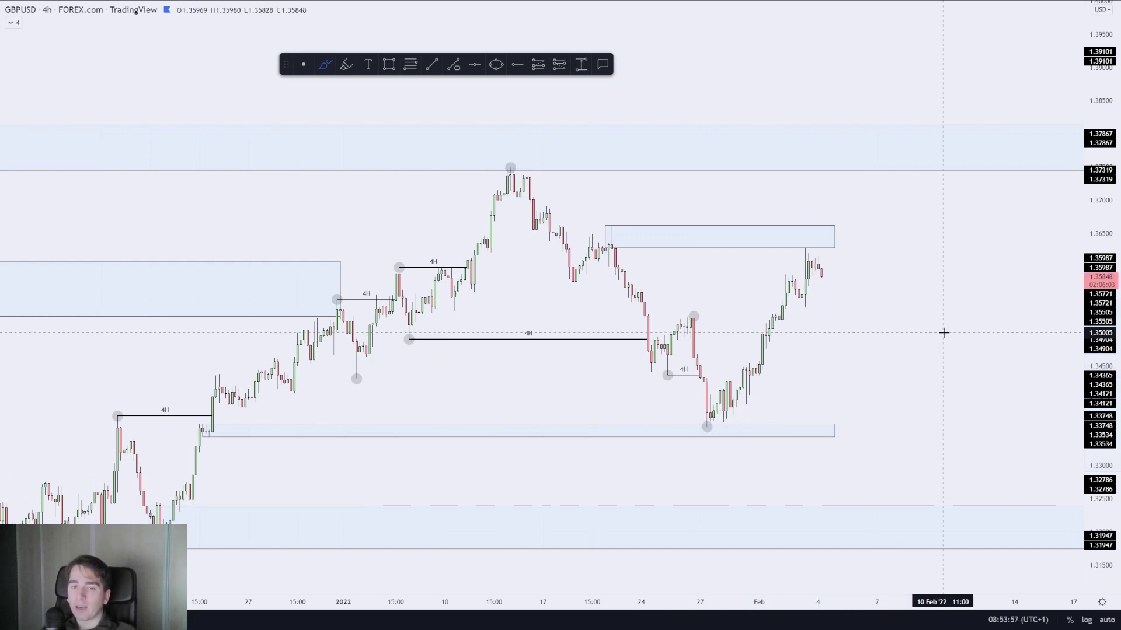
pyautogui.scroll(-6, 947, 335)
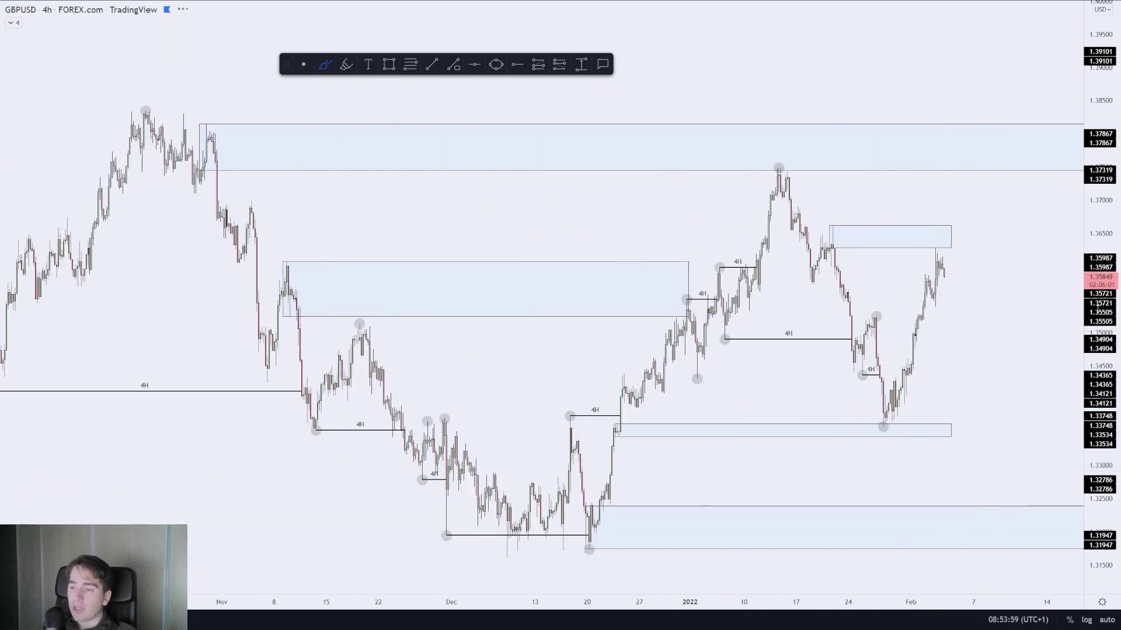
pyautogui.moveTo(1100, 320); pyautogui.dragTo(1100, 376)
pyautogui.scroll(2, 1004, 315)
pyautogui.moveTo(790, 235)
pyautogui.mouseDown()
pyautogui.moveTo(791, 250)
pyautogui.moveTo(789, 240)
pyautogui.mouseUp()
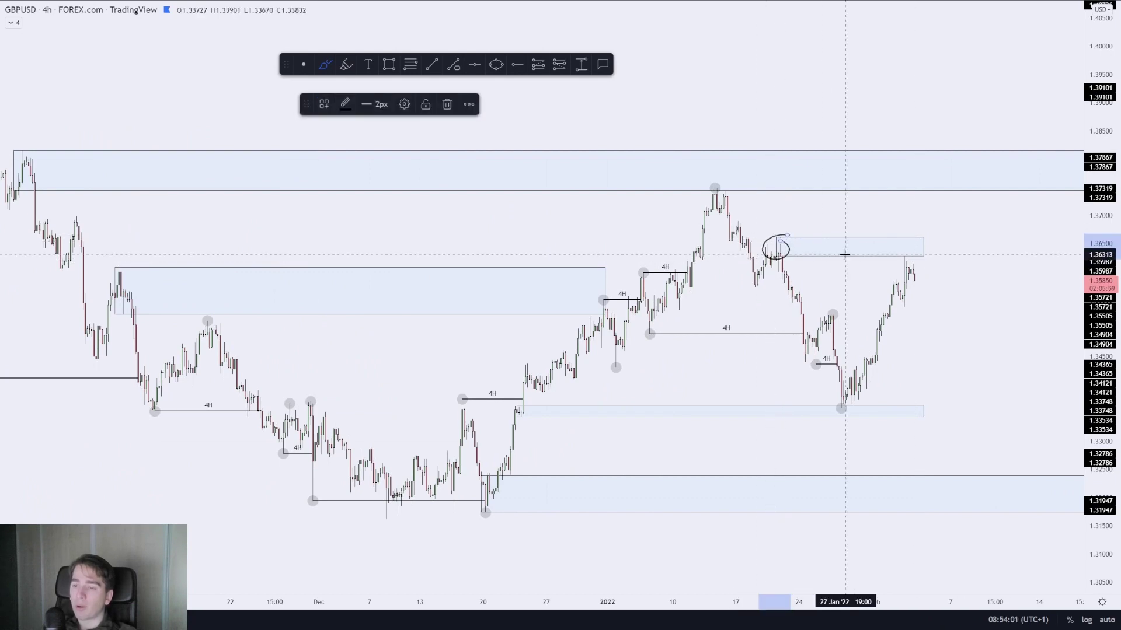
pyautogui.hotkey('ctrl', 'z')
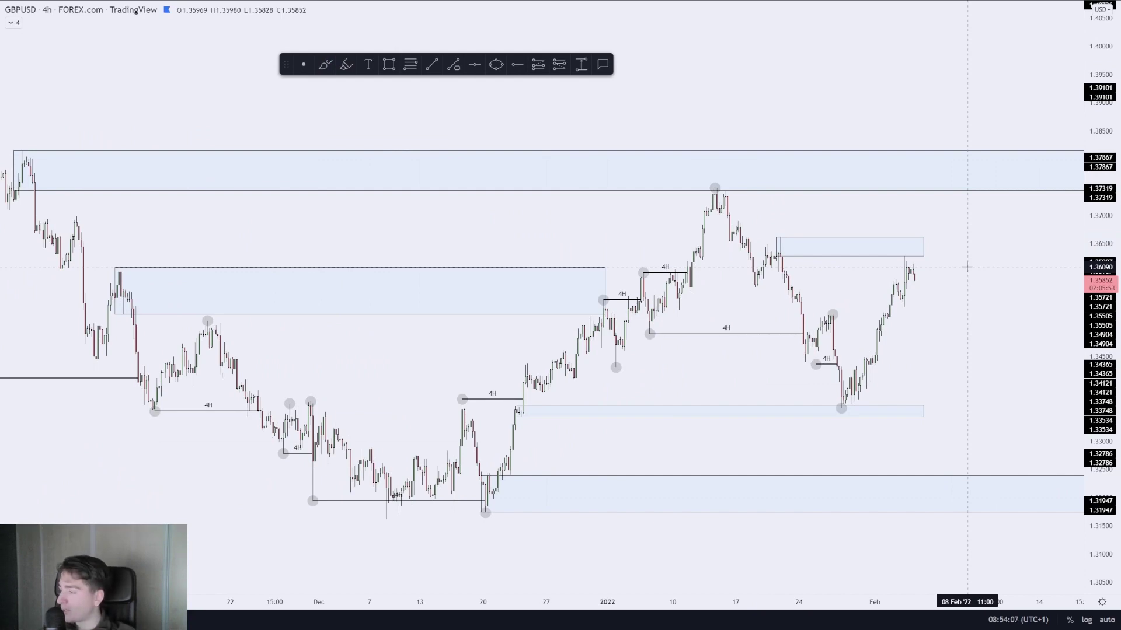
pyautogui.write('nzdusd')
# Load the NZDUSD chart and select the blue box near 0.6695.
pyautogui.press('Return')
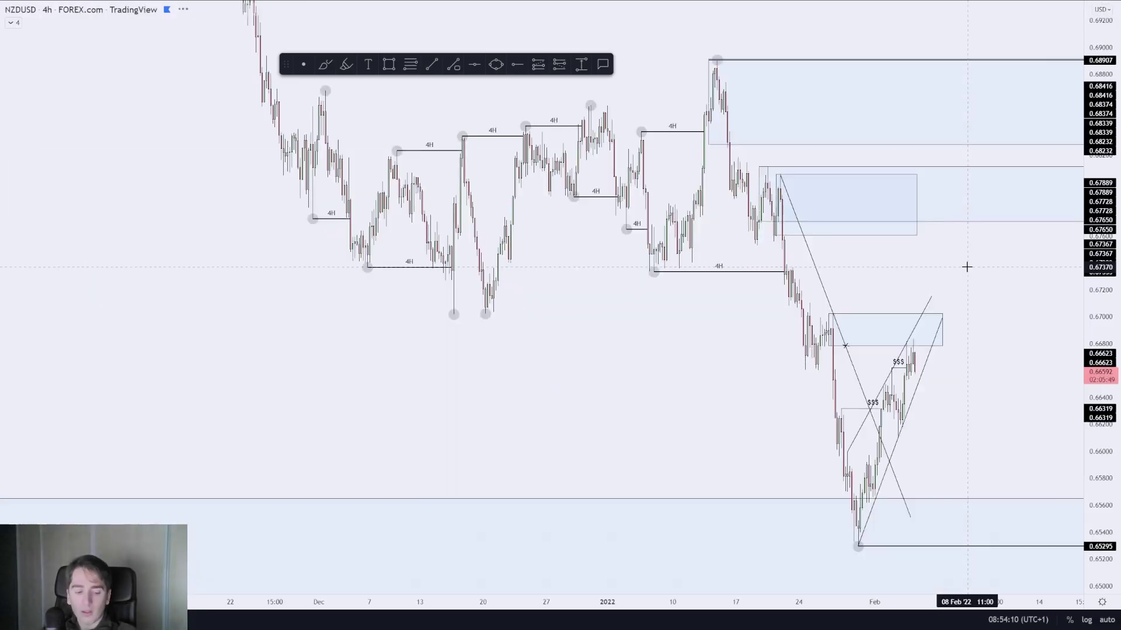
pyautogui.scroll(4, 967, 266)
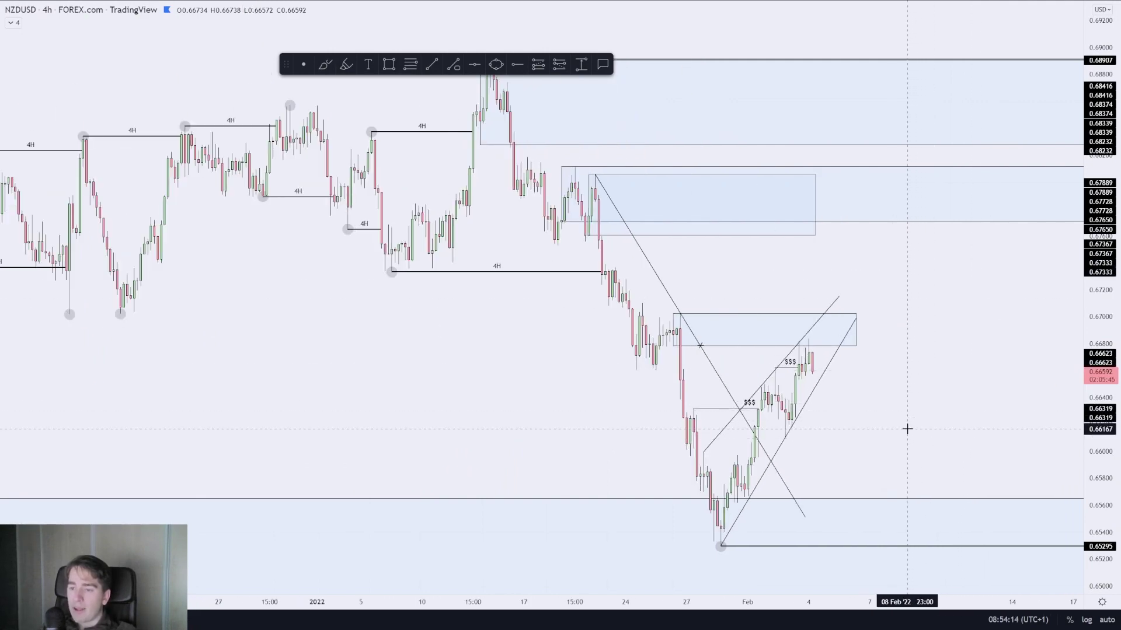
pyautogui.scroll(3, 945, 408)
pyautogui.scroll(1, 642, 263)
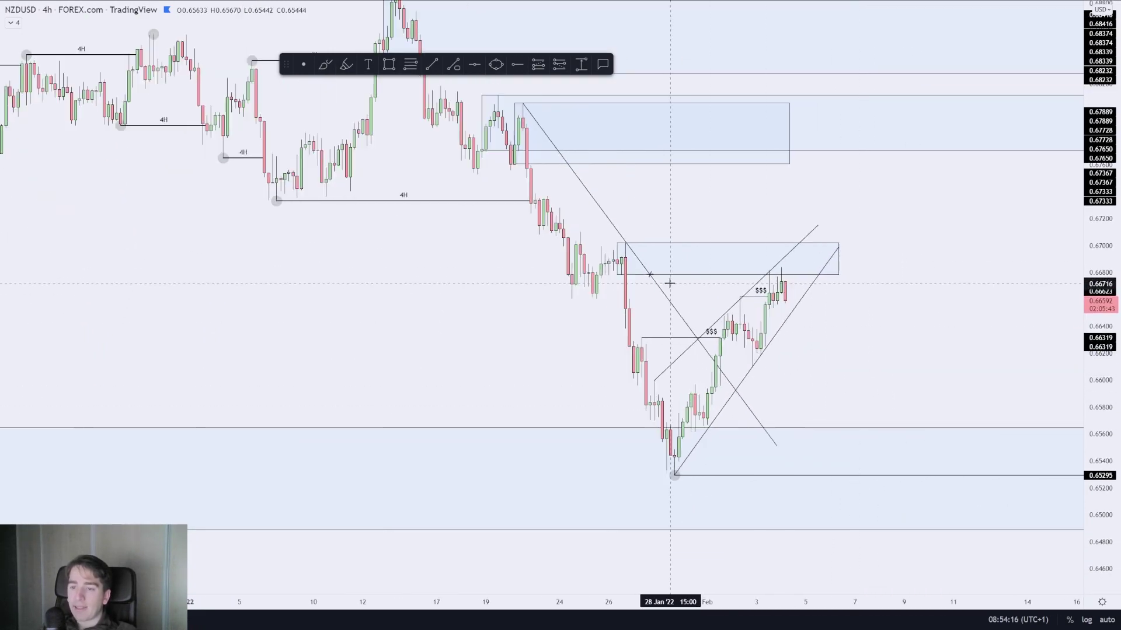
pyautogui.click(617, 261)
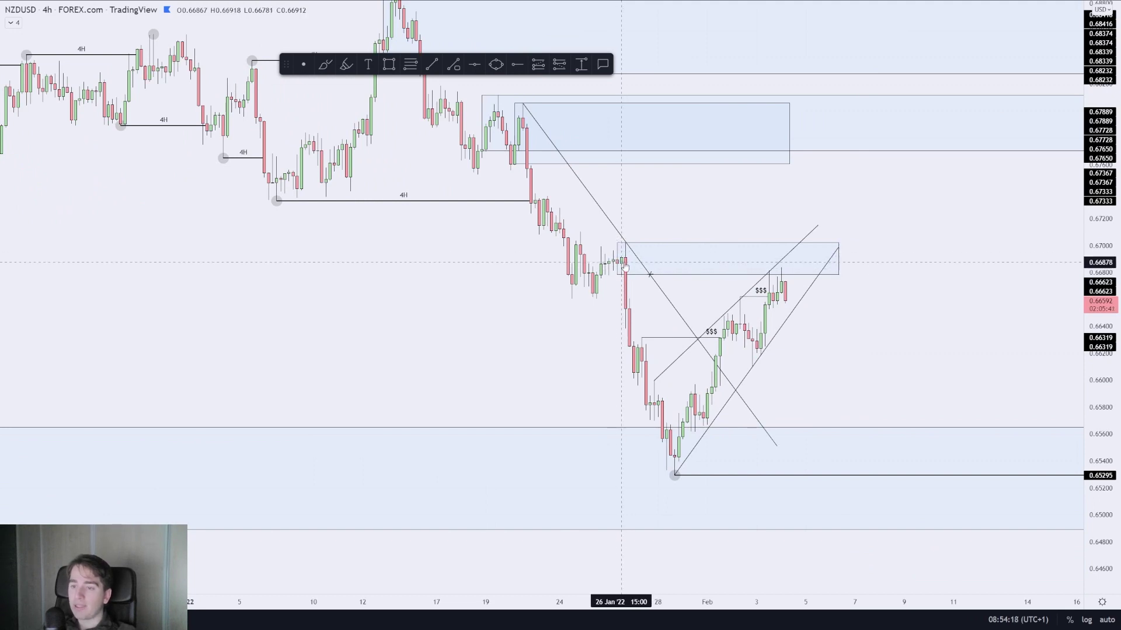
pyautogui.scroll(-2, 953, 288)
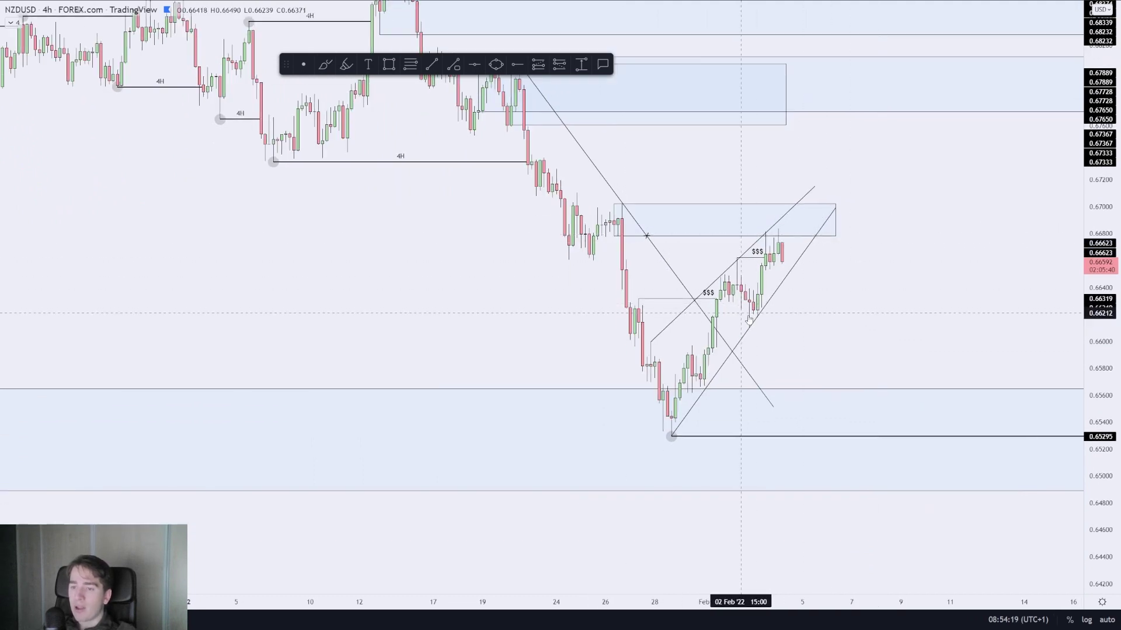
# Brush an X, a short stroke and two arcs over recent candles, undoing each.
pyautogui.click(325, 67)
pyautogui.moveTo(691, 288)
pyautogui.mouseDown()
pyautogui.moveTo(682, 302)
pyautogui.moveTo(692, 303)
pyautogui.mouseUp()
pyautogui.hotkey('ctrl', 'z')
pyautogui.hotkey('ctrl', 'z')
pyautogui.moveTo(773, 248); pyautogui.dragTo(768, 252)
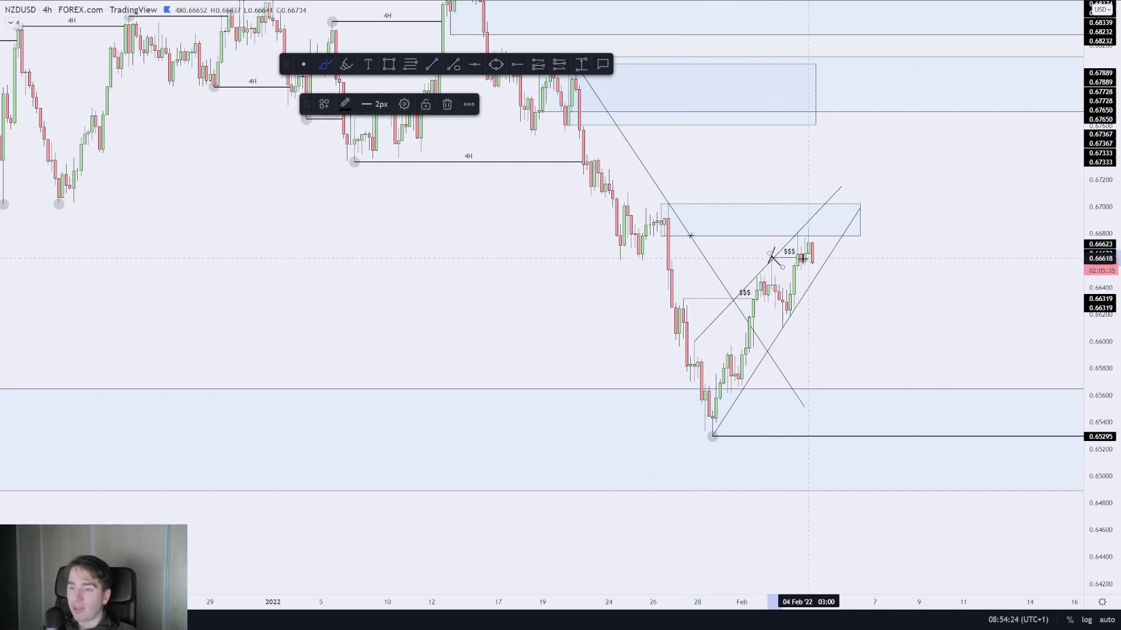
pyautogui.hotkey('ctrl', 'z')
pyautogui.moveTo(754, 295); pyautogui.dragTo(796, 319)
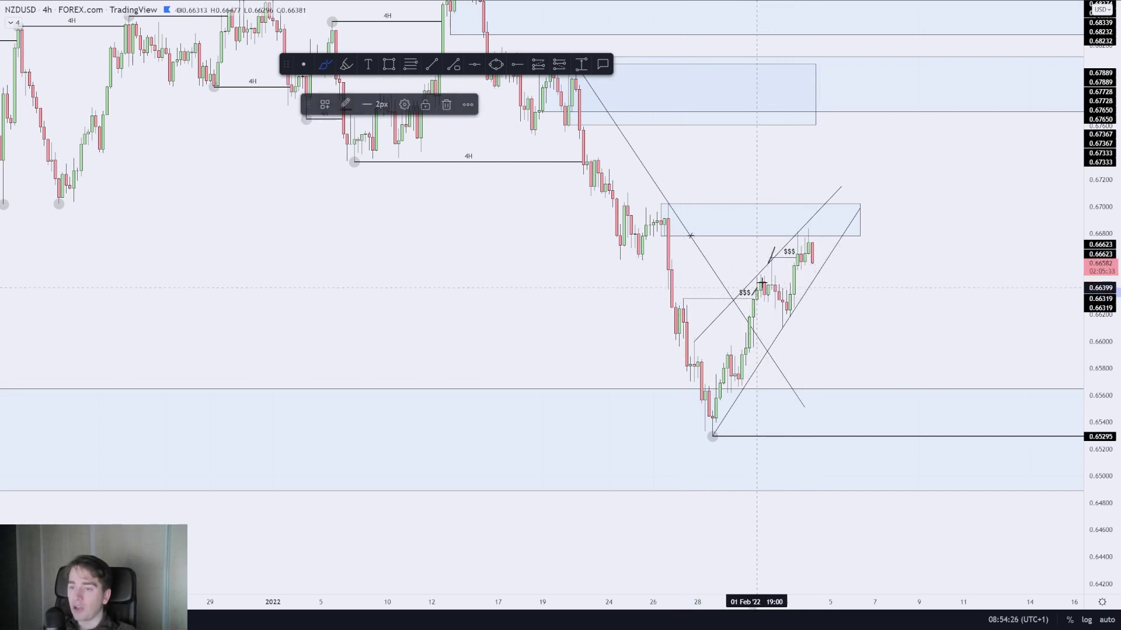
pyautogui.moveTo(794, 264); pyautogui.dragTo(815, 263)
pyautogui.hotkey('ctrl', 'z')
pyautogui.hotkey('ctrl', 'z')
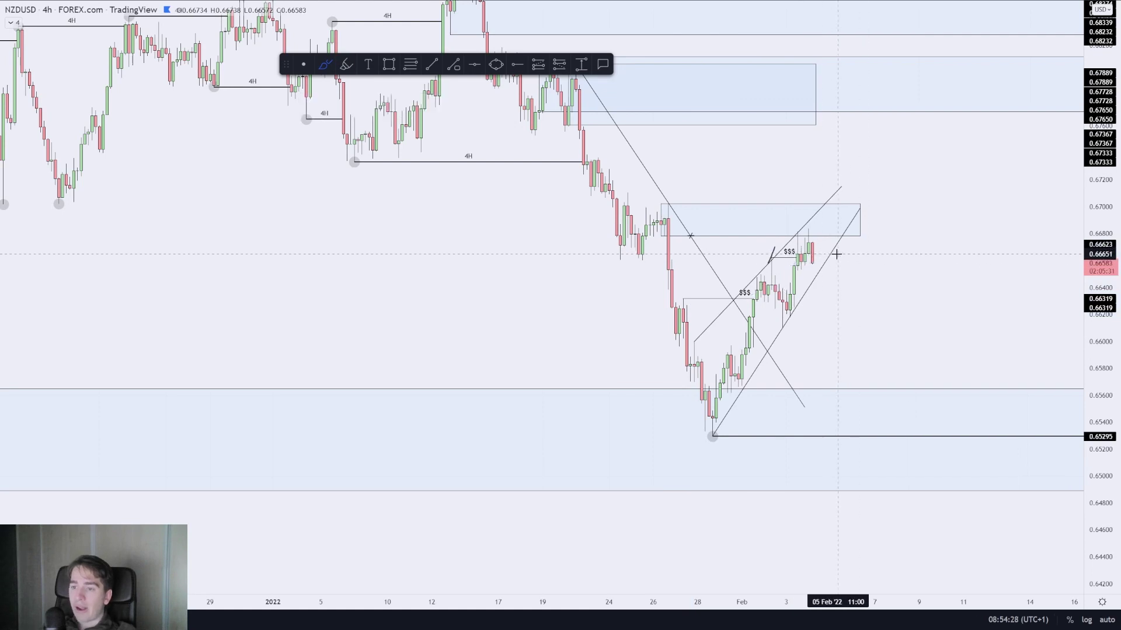
# Sketch a vertical line, a 3 and a circle near the box, then undo them.
pyautogui.moveTo(694, 331); pyautogui.dragTo(694, 315)
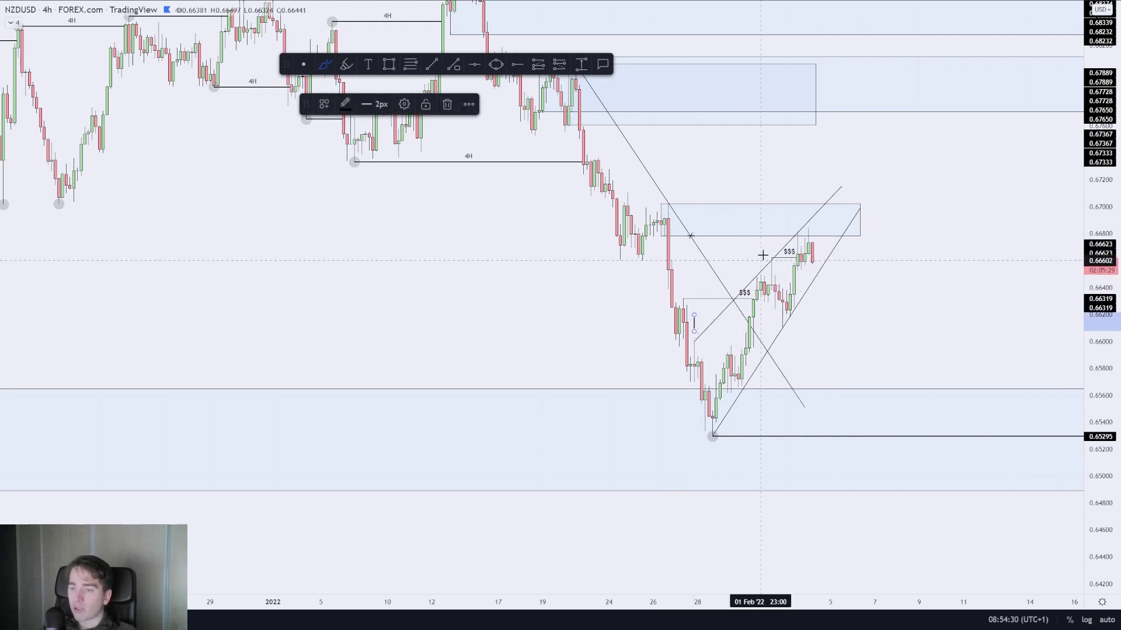
pyautogui.moveTo(786, 208)
pyautogui.mouseDown()
pyautogui.moveTo(800, 217)
pyautogui.moveTo(788, 227)
pyautogui.mouseUp()
pyautogui.moveTo(645, 206); pyautogui.dragTo(680, 212)
pyautogui.hotkey('ctrl', 'z')
pyautogui.hotkey('ctrl', 'z')
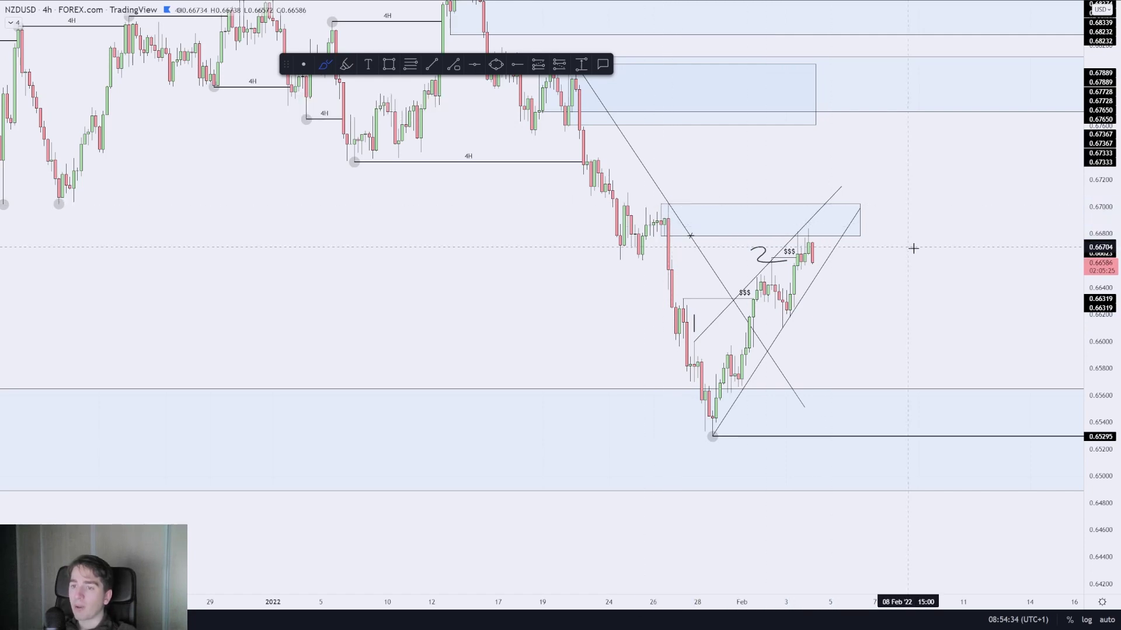
pyautogui.scroll(-1, 906, 247)
pyautogui.scroll(-3, 993, 325)
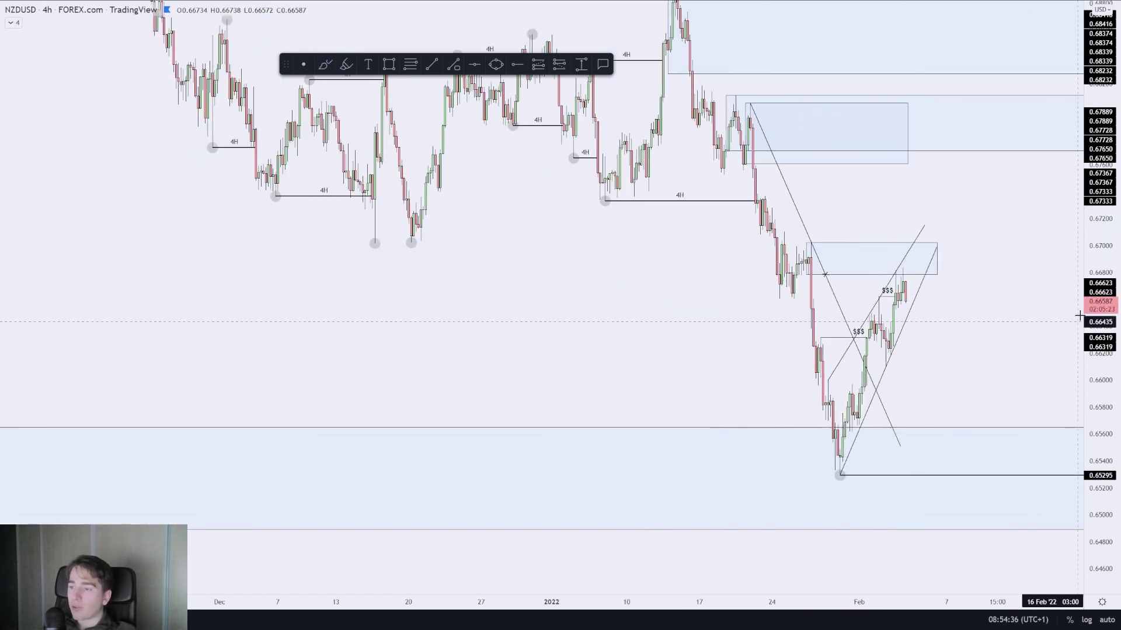
pyautogui.scroll(1, 981, 379)
pyautogui.scroll(2, 963, 315)
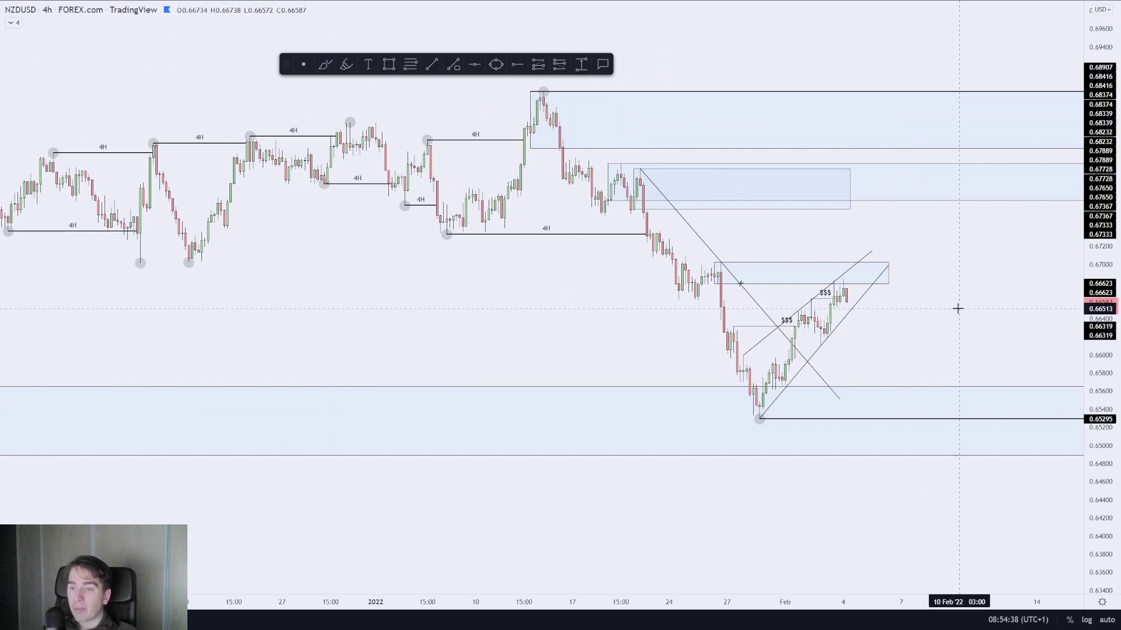
# Draw a premium-versus-discount range from the January high to the recent low.
pyautogui.click(411, 64)
pyautogui.click(323, 104)
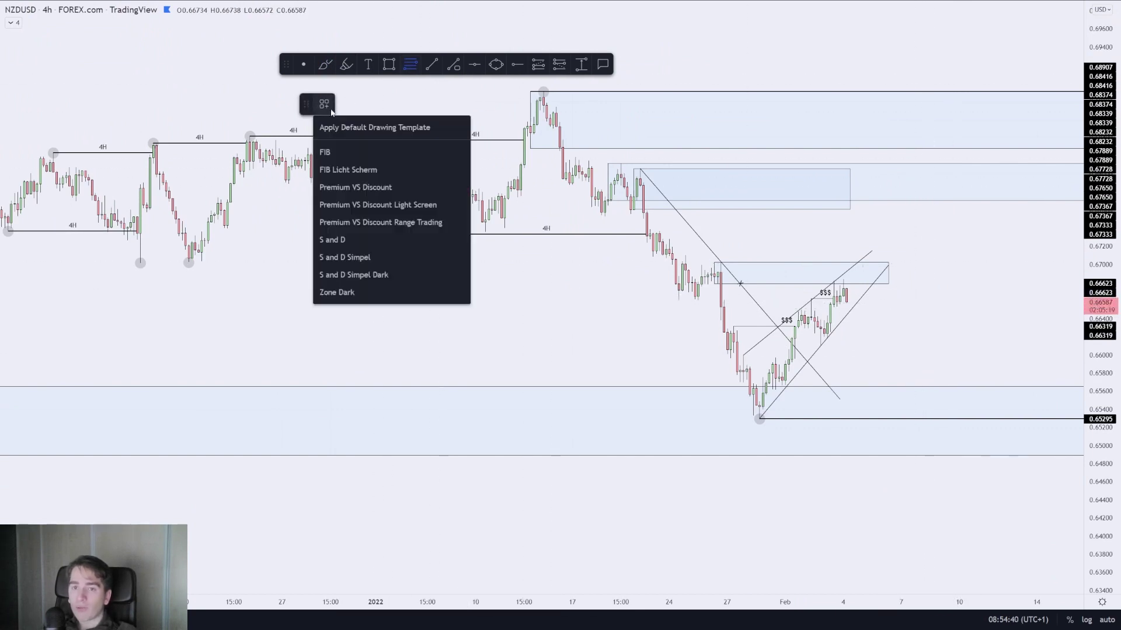
pyautogui.click(370, 187)
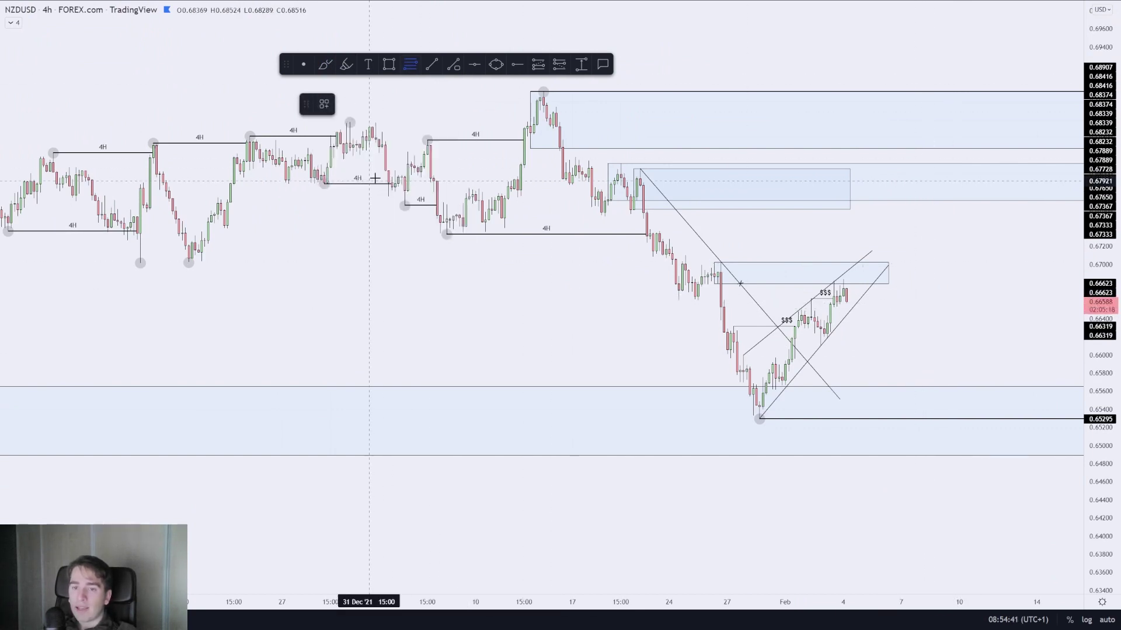
pyautogui.click(543, 91)
pyautogui.click(1042, 418)
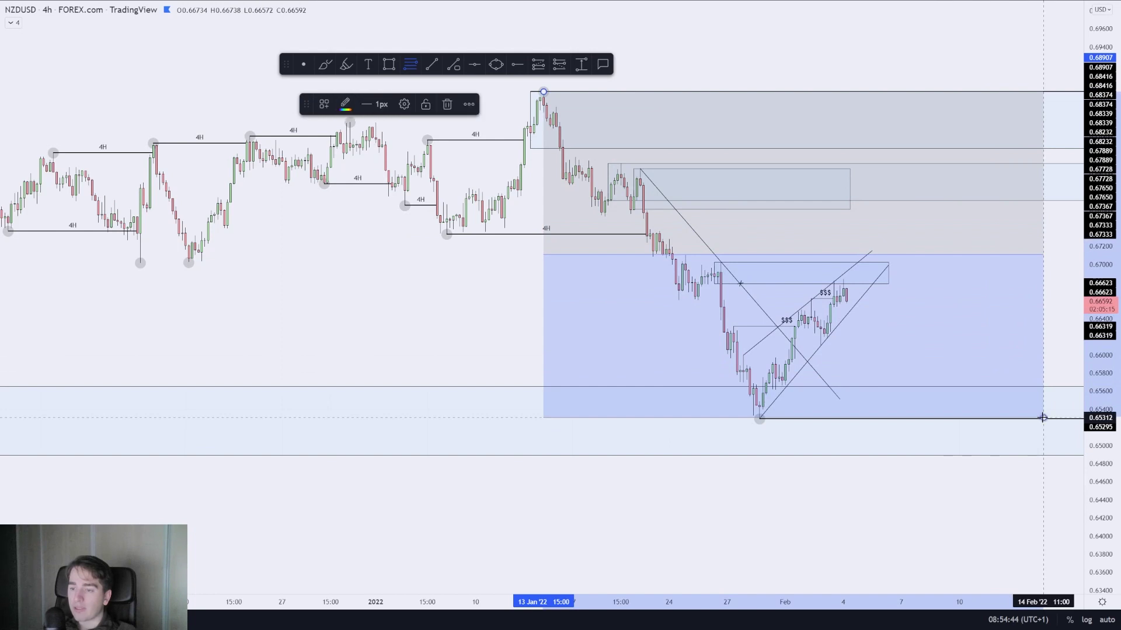
# Brush a D in the discount half, a P in the premium half, and circle the supply zone.
pyautogui.click(325, 64)
pyautogui.moveTo(964, 345)
pyautogui.mouseDown()
pyautogui.moveTo(966, 403)
pyautogui.moveTo(982, 400)
pyautogui.mouseUp()
pyautogui.moveTo(986, 164); pyautogui.dragTo(988, 201)
pyautogui.moveTo(988, 160); pyautogui.dragTo(986, 166)
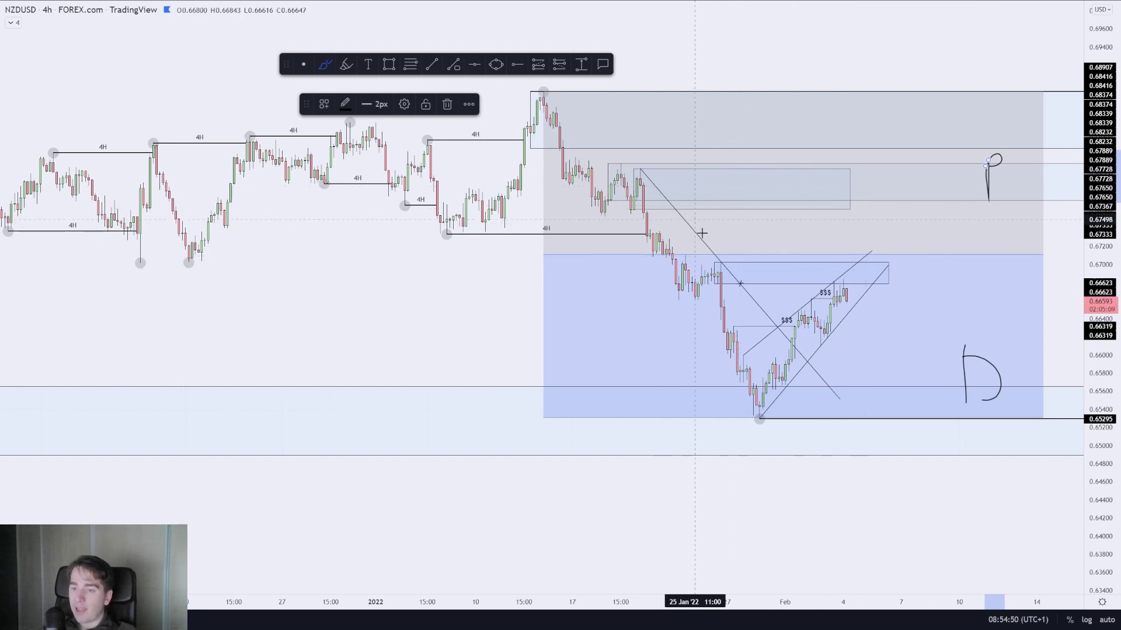
pyautogui.moveTo(605, 193); pyautogui.dragTo(663, 168)
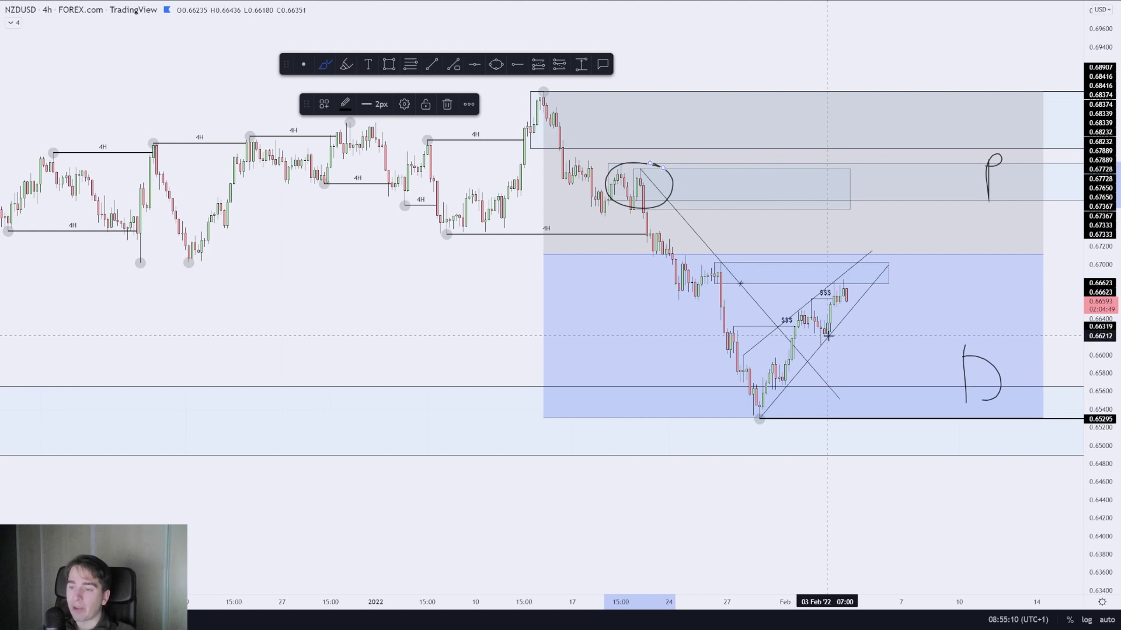
# Sketch horizontal levels, a drop and a V-shaped projection, then undo the recent strokes.
pyautogui.moveTo(808, 335); pyautogui.dragTo(885, 335)
pyautogui.moveTo(844, 288); pyautogui.dragTo(864, 364)
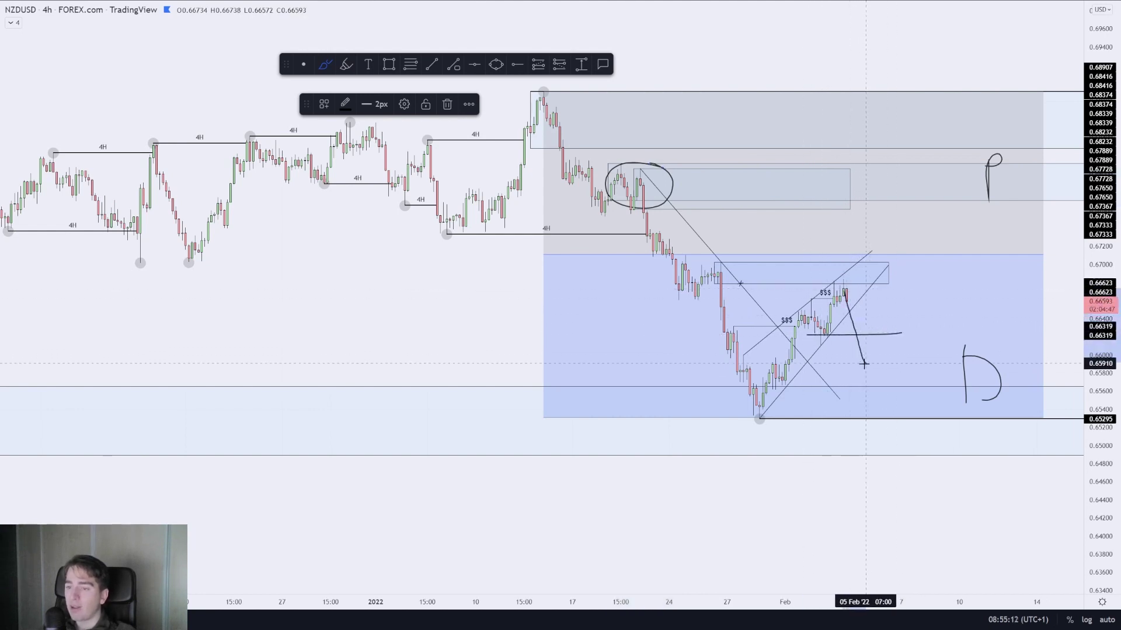
pyautogui.moveTo(838, 298); pyautogui.dragTo(930, 297)
pyautogui.moveTo(833, 279)
pyautogui.mouseDown()
pyautogui.moveTo(881, 278)
pyautogui.moveTo(927, 395)
pyautogui.mouseUp()
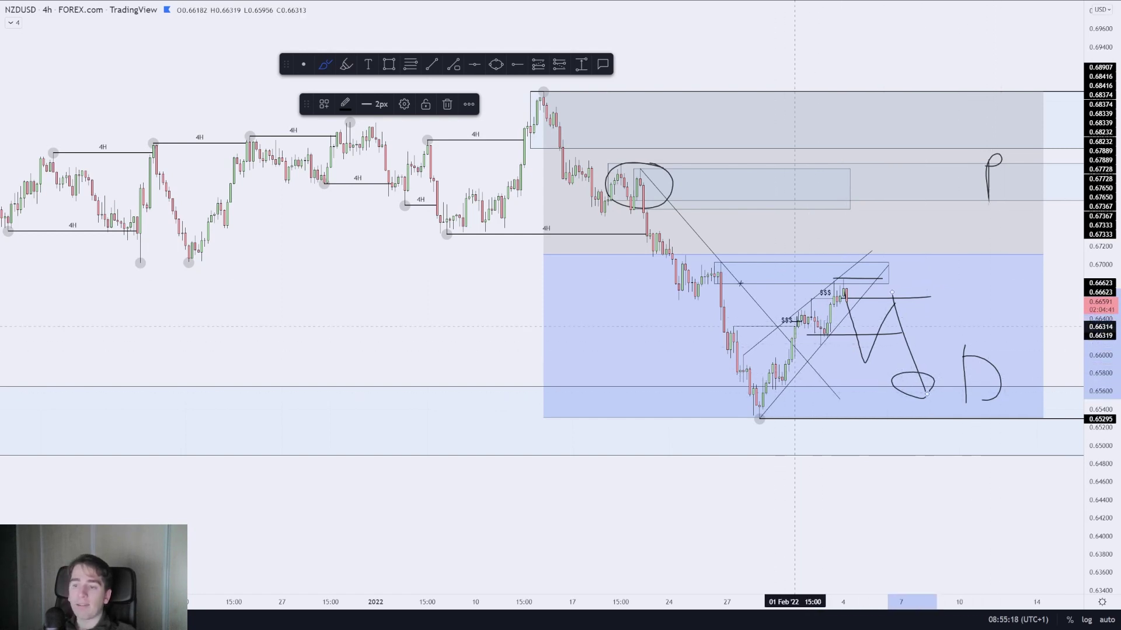
pyautogui.moveTo(714, 268)
pyautogui.mouseDown()
pyautogui.moveTo(725, 351)
pyautogui.moveTo(736, 327)
pyautogui.moveTo(757, 402)
pyautogui.moveTo(791, 354)
pyautogui.moveTo(860, 323)
pyautogui.mouseUp()
pyautogui.hotkey('ctrl', 'z')
pyautogui.hotkey('ctrl', 'z')
pyautogui.hotkey('ctrl', 'z')
pyautogui.hotkey('ctrl', 'z')
pyautogui.hotkey('ctrl', 'z')
pyautogui.hotkey('ctrl', 'z')
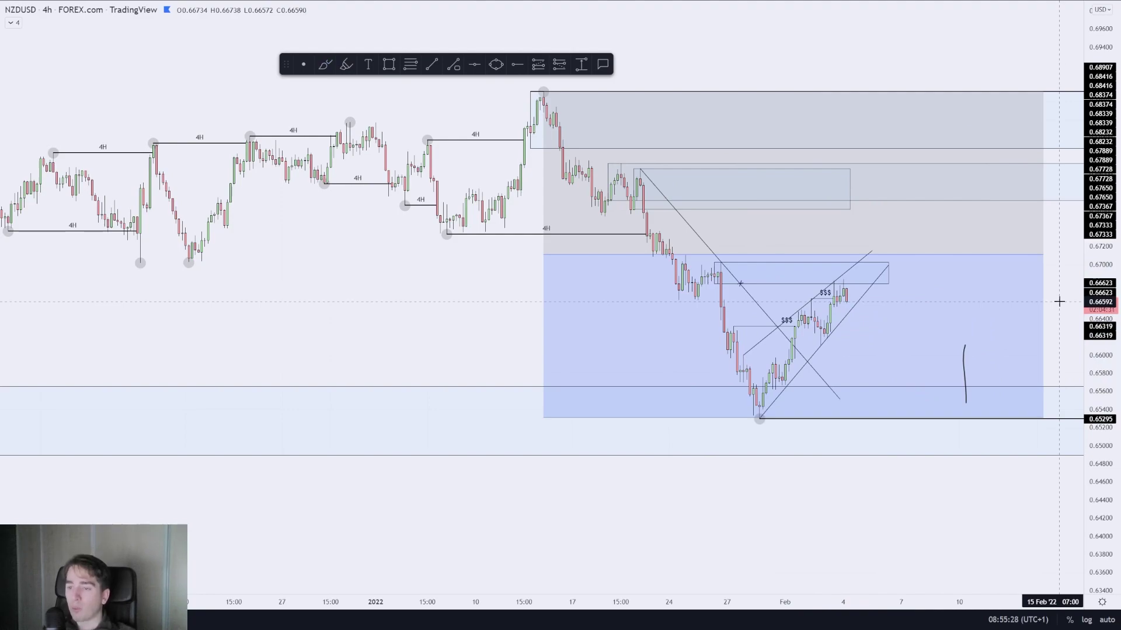
# Load the XAUUSD chart with the XAUUSD symbol.
pyautogui.write('XAUUSD')
pyautogui.press('Return')
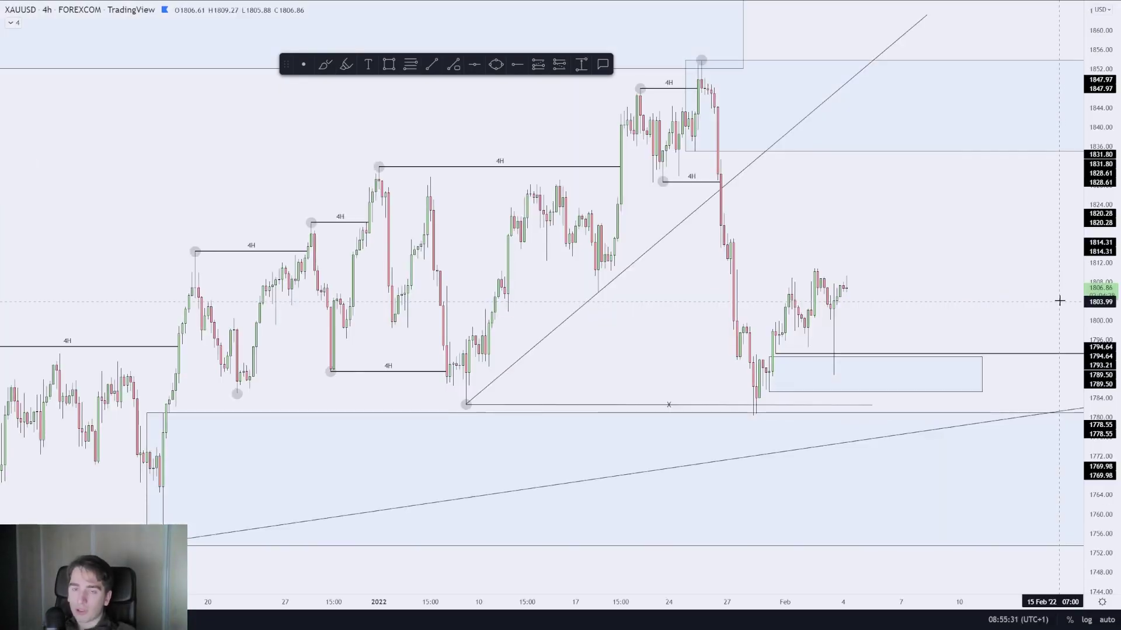
pyautogui.scroll(2, 1059, 300)
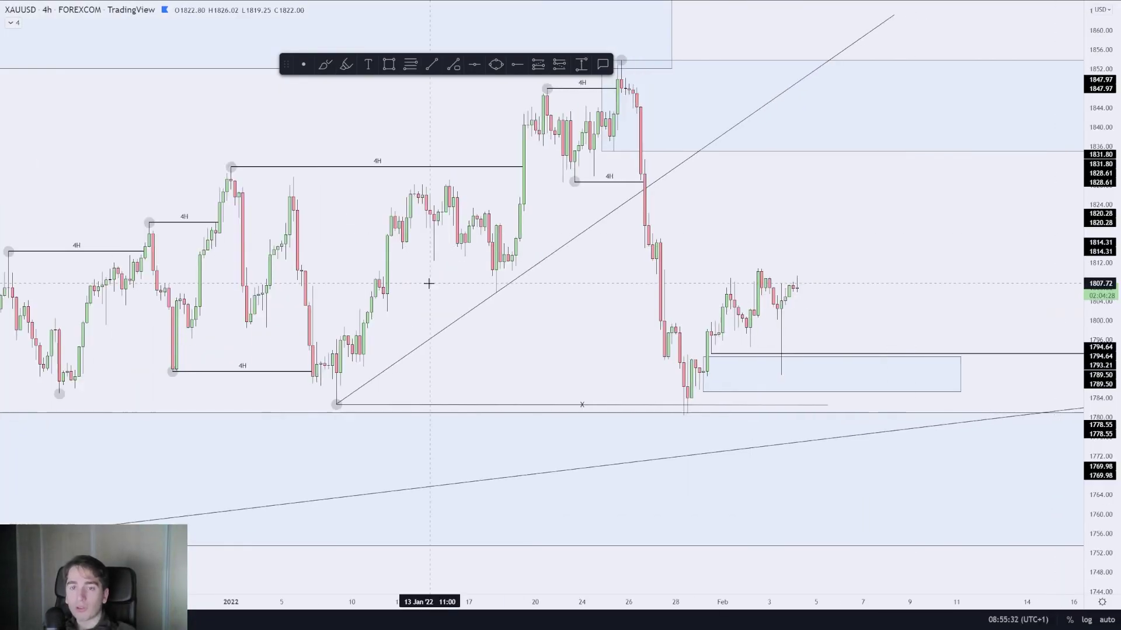
# Try highlighter loops and marks around recent candles, deleting each one.
pyautogui.click(346, 62)
pyautogui.moveTo(790, 355)
pyautogui.mouseDown()
pyautogui.moveTo(777, 370)
pyautogui.moveTo(781, 359)
pyautogui.moveTo(695, 359)
pyautogui.moveTo(727, 381)
pyautogui.mouseUp()
pyautogui.press('Delete')
pyautogui.press('Delete')
pyautogui.press('Delete')
pyautogui.click(711, 353)
pyautogui.press('Delete')
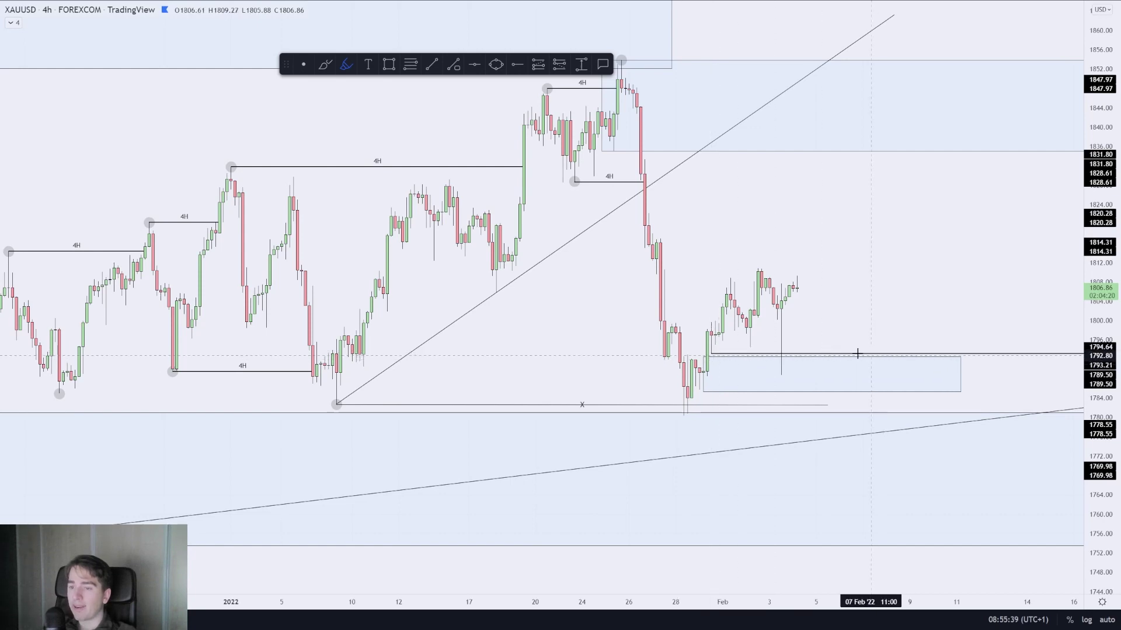
pyautogui.moveTo(786, 351)
pyautogui.mouseDown()
pyautogui.moveTo(776, 392)
pyautogui.moveTo(787, 354)
pyautogui.mouseUp()
pyautogui.press('Delete')
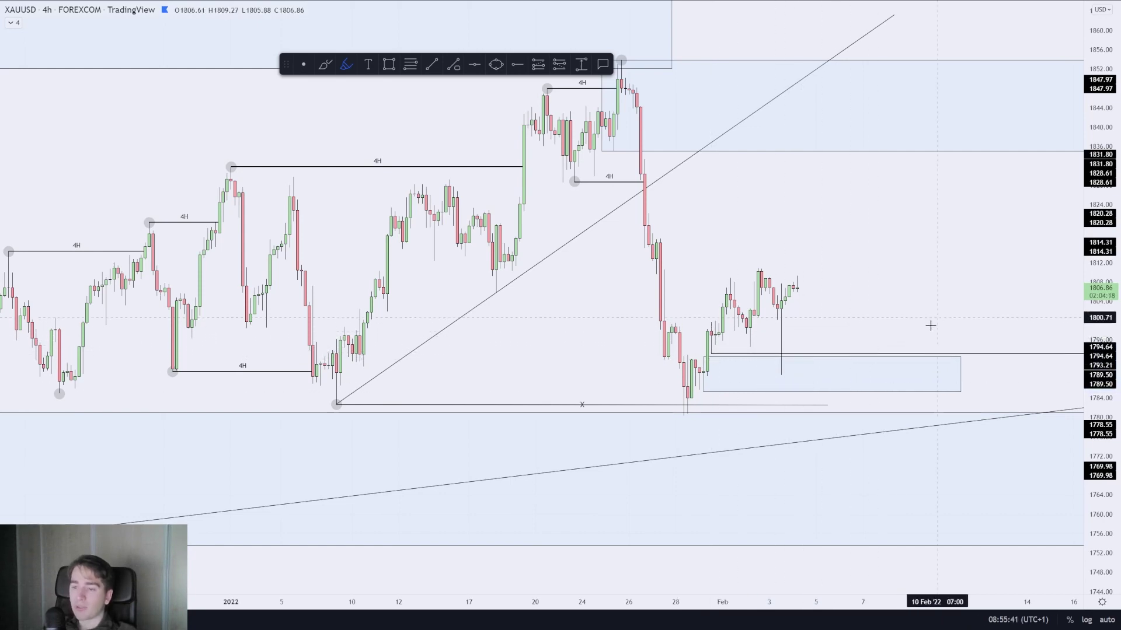
# Switch the chart to 1-hour candles, then back to 4-hour.
pyautogui.scroll(-3, 922, 323)
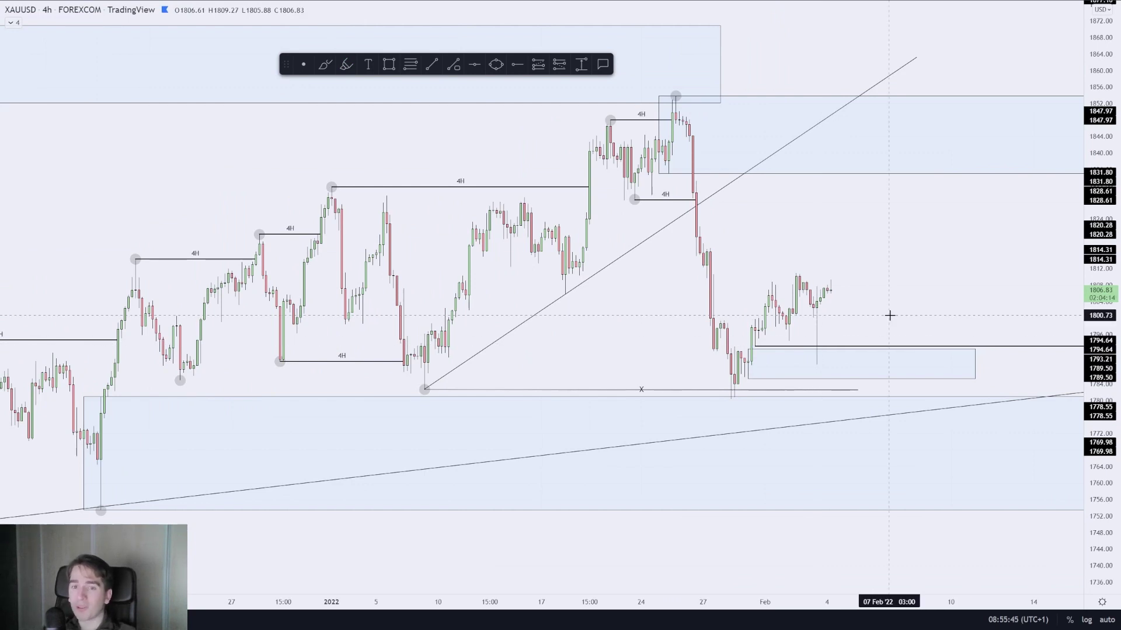
pyautogui.write('1h')
pyautogui.press('Return')
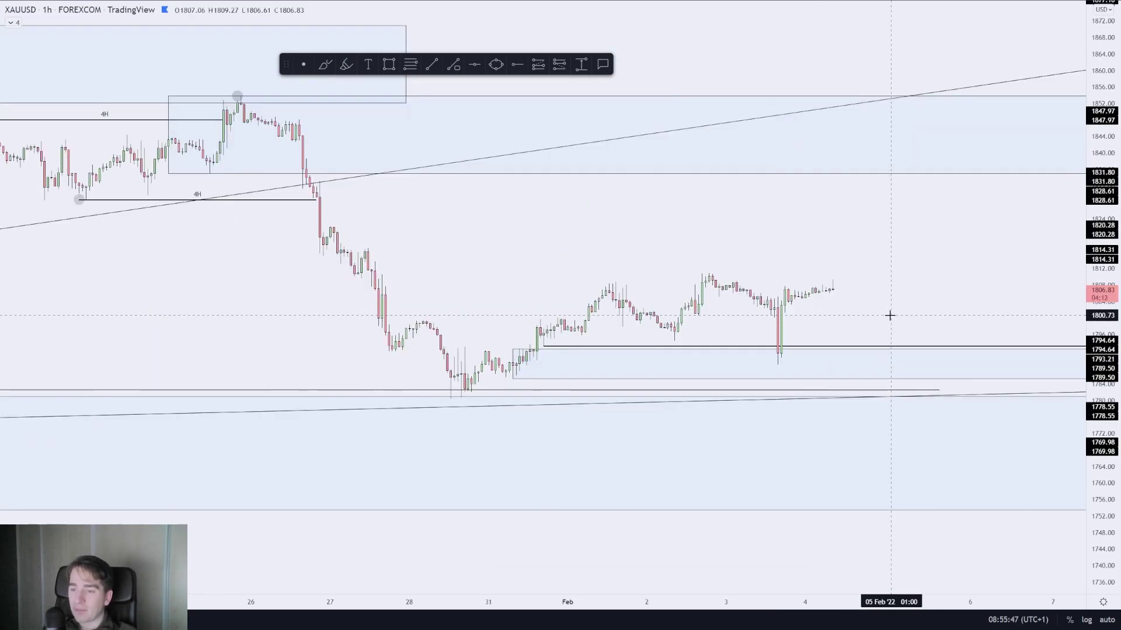
pyautogui.scroll(-2, 889, 316)
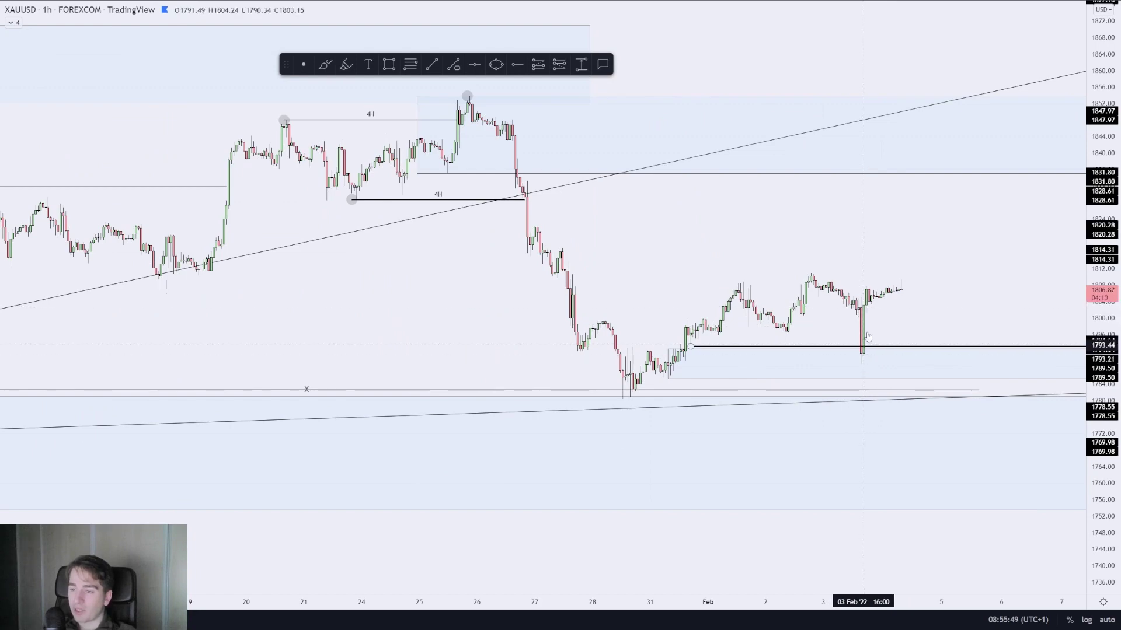
pyautogui.write('4h')
pyautogui.press('Return')
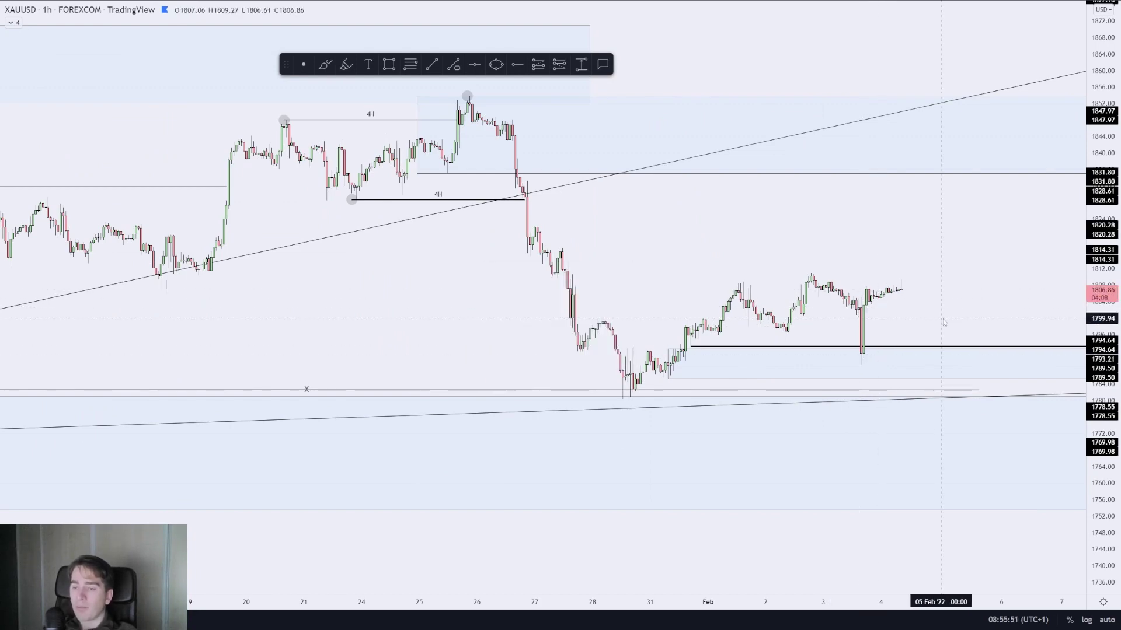
pyautogui.scroll(-3, 1008, 318)
pyautogui.scroll(4, 1023, 300)
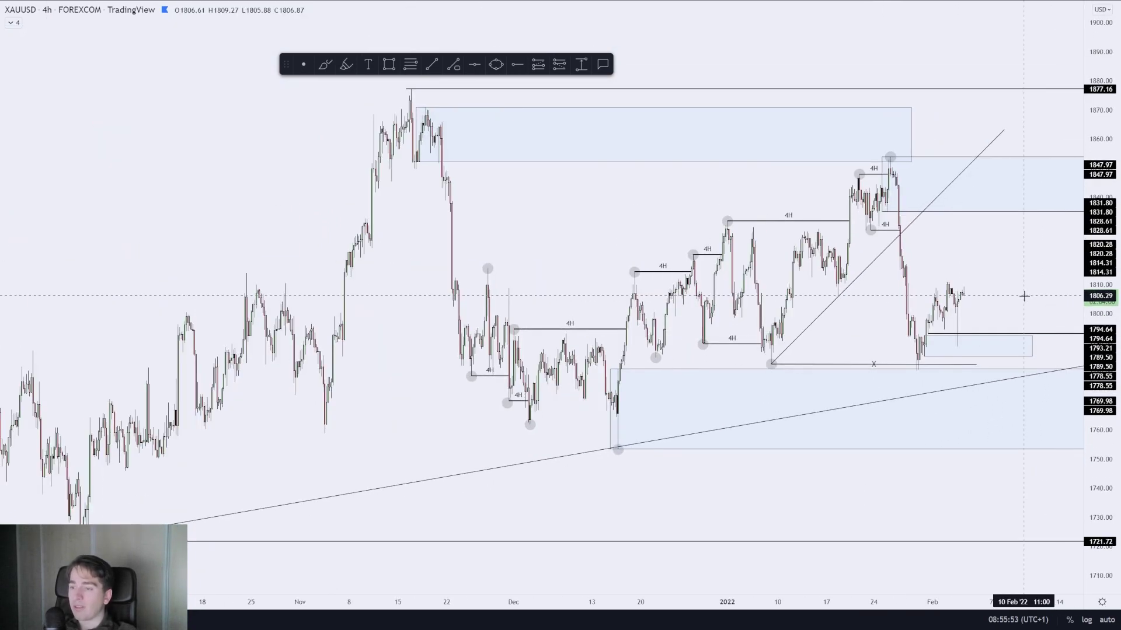
# Sketch and delete a projected rally toward 1840, then brush a short stroke near 1817.
pyautogui.click(325, 64)
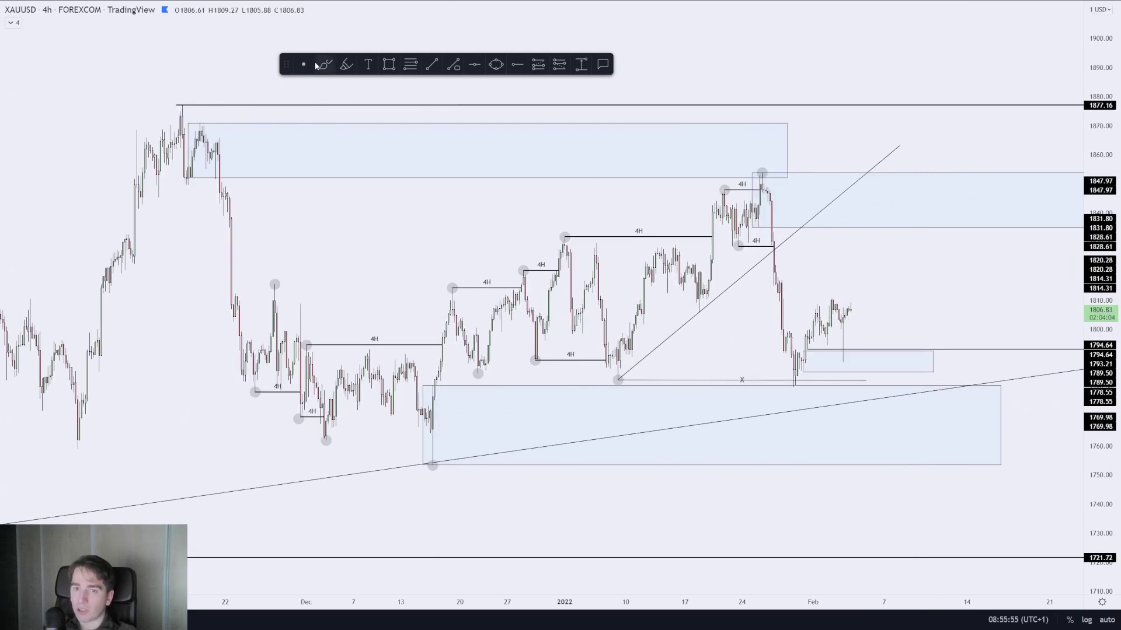
pyautogui.moveTo(852, 309); pyautogui.dragTo(884, 205)
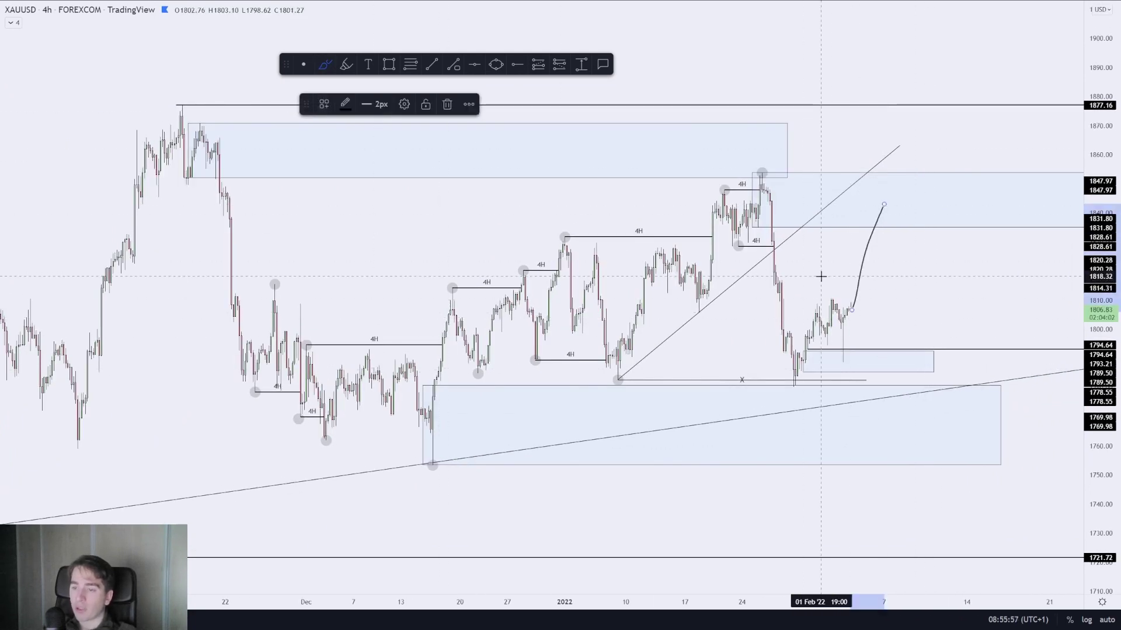
pyautogui.press('Delete')
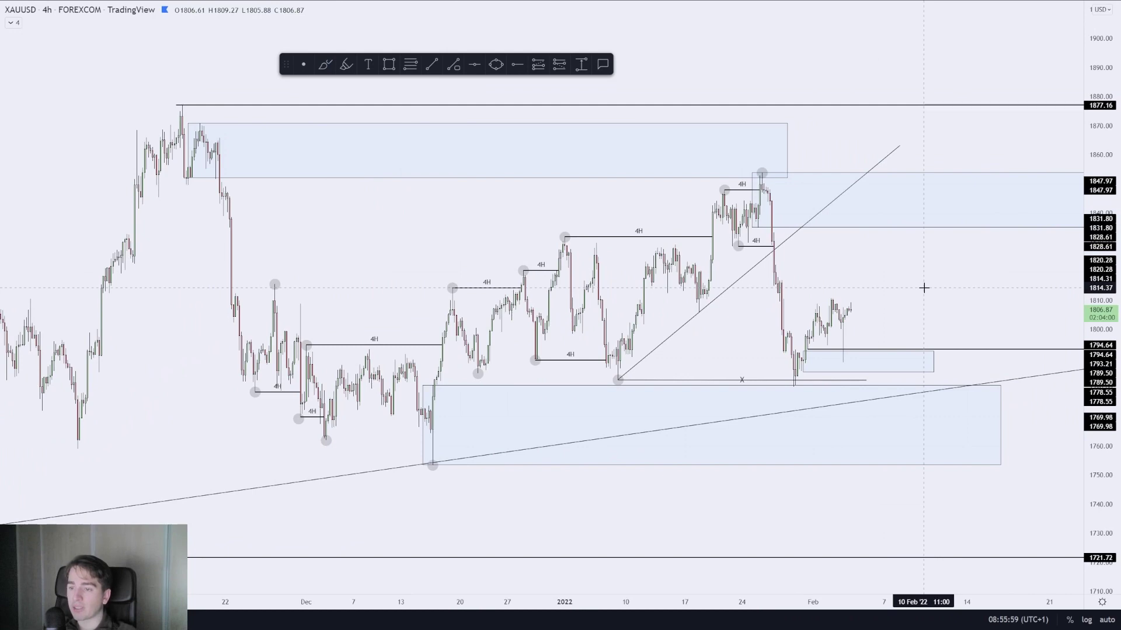
pyautogui.moveTo(923, 288); pyautogui.dragTo(899, 274)
pyautogui.scroll(1, 898, 275)
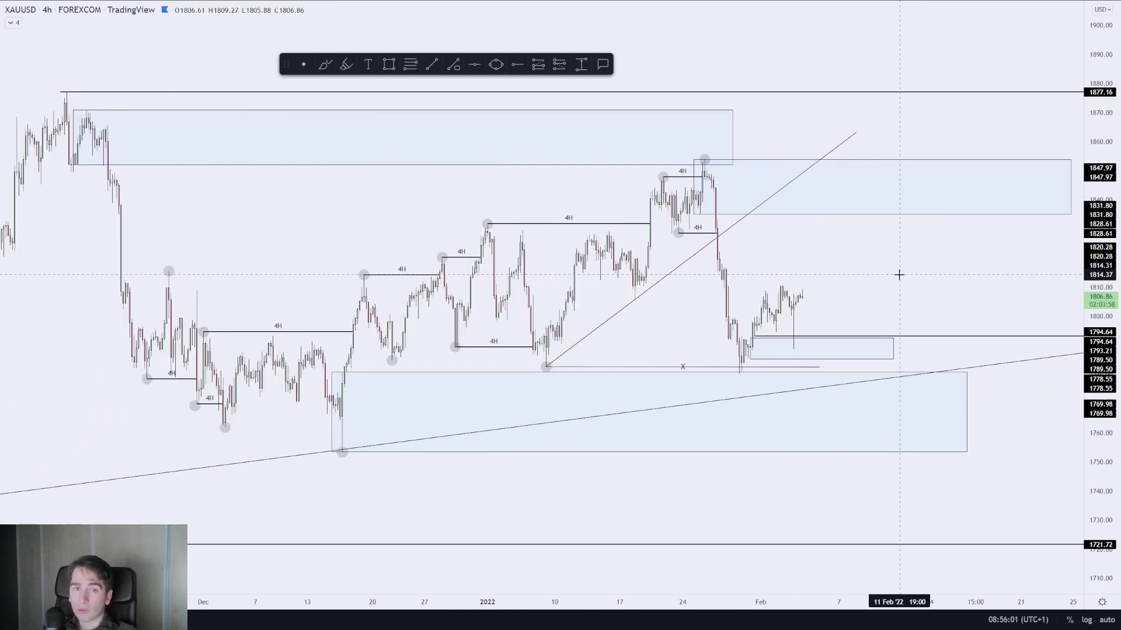
pyautogui.click(325, 64)
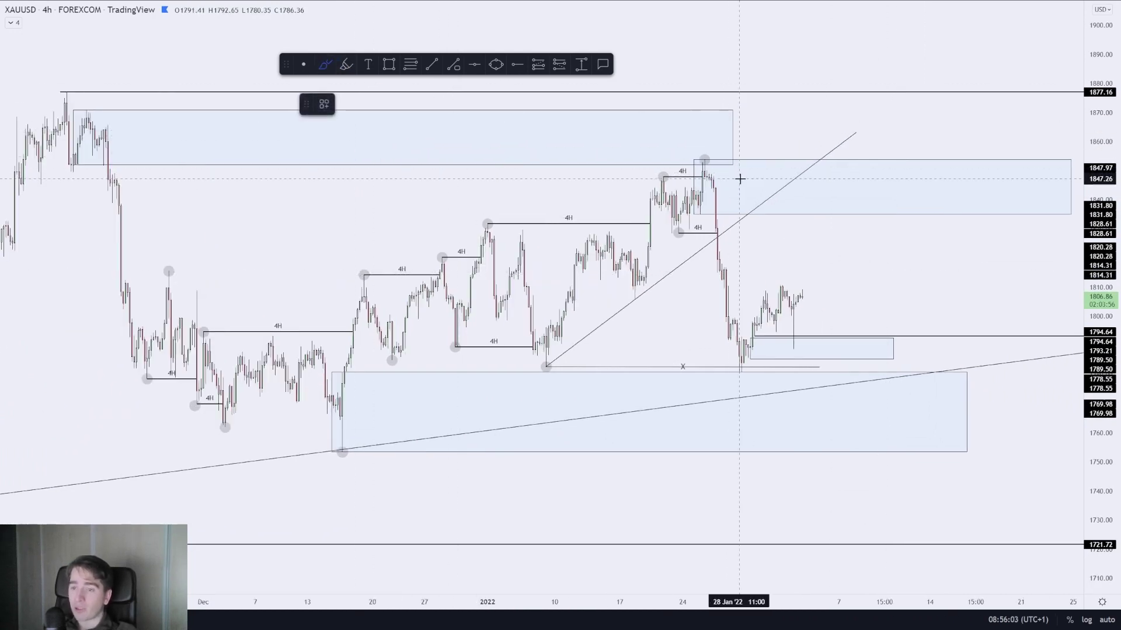
pyautogui.moveTo(721, 281); pyautogui.dragTo(765, 278)
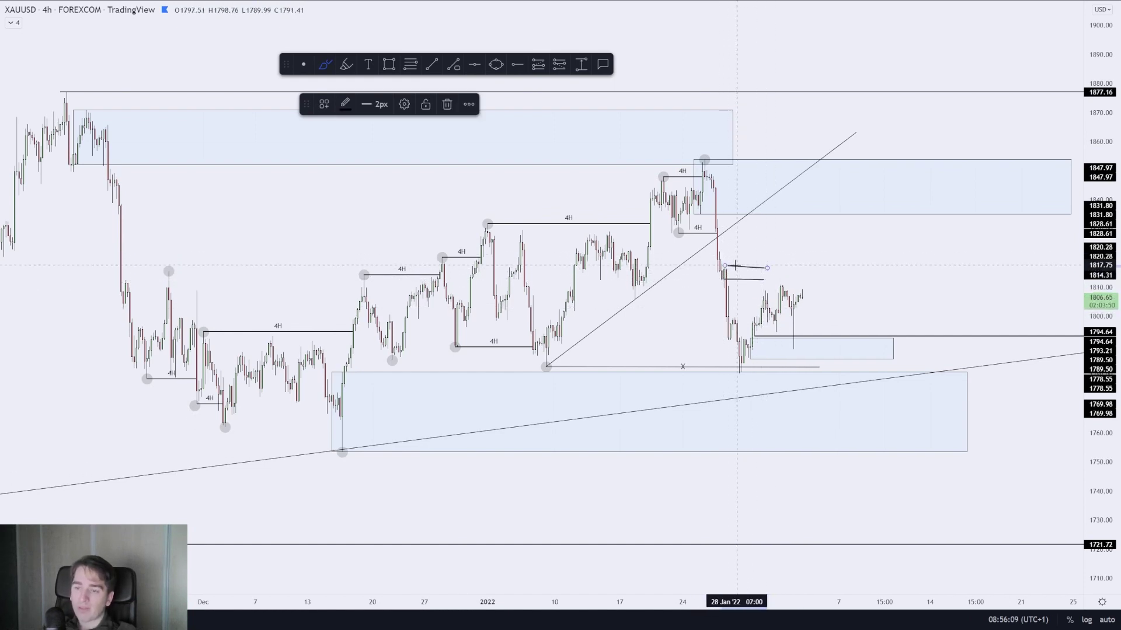
# Delete the short stroke, view daily candles, and circle then undo the peak near 1850.
pyautogui.press('Delete')
pyautogui.write('1D')
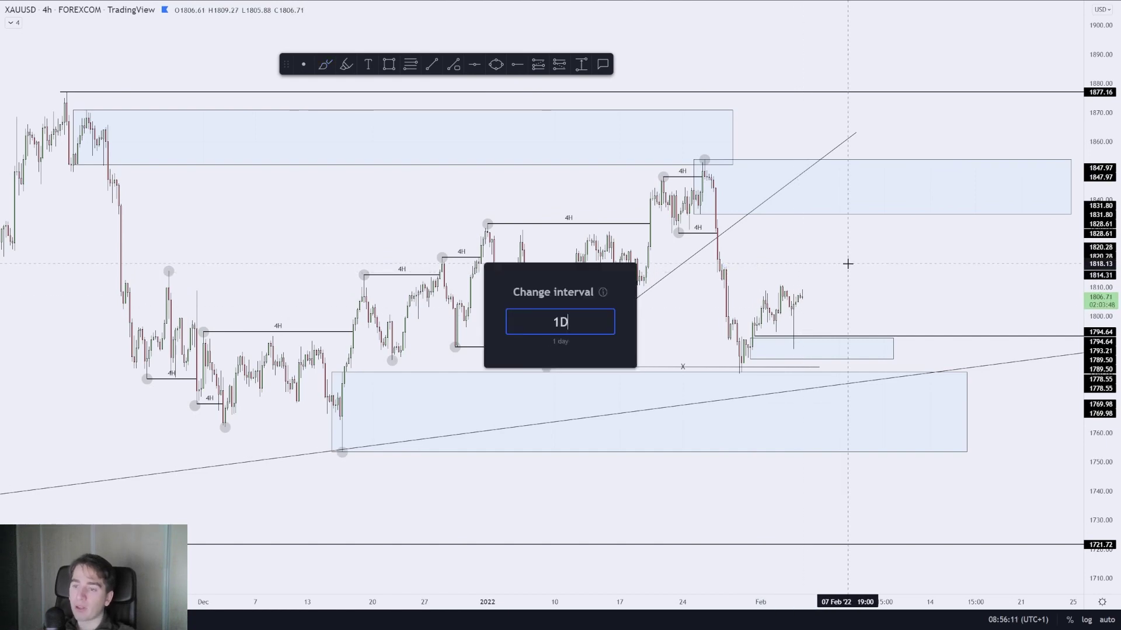
pyautogui.press('Return')
pyautogui.scroll(3, 607, 259)
pyautogui.moveTo(607, 259); pyautogui.dragTo(953, 280)
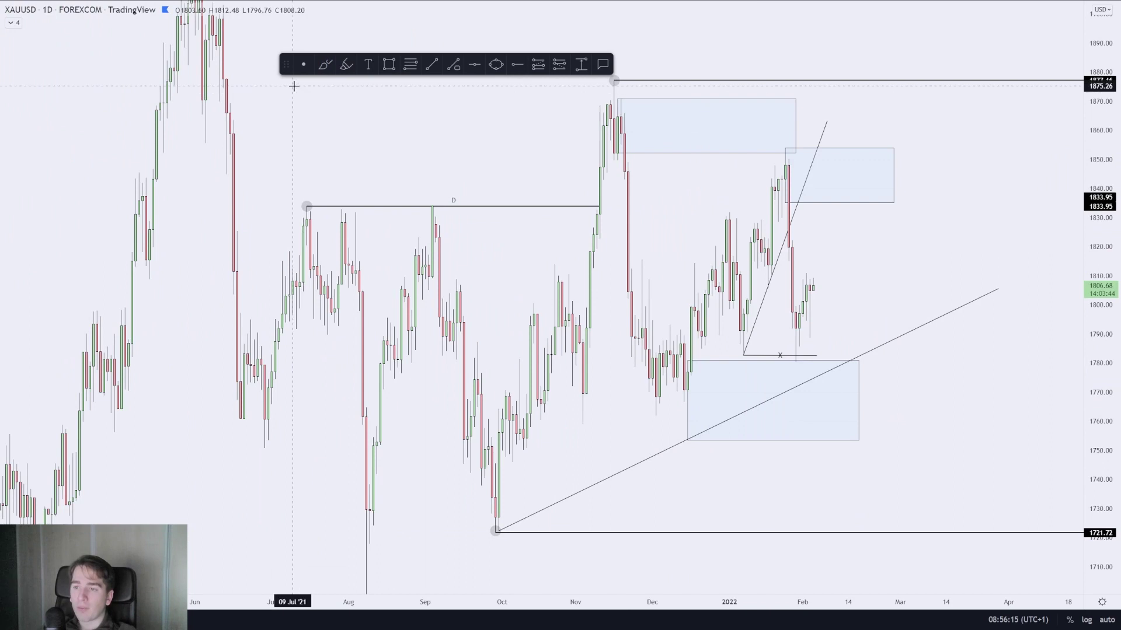
pyautogui.click(317, 69)
pyautogui.moveTo(813, 149)
pyautogui.mouseDown()
pyautogui.moveTo(794, 194)
pyautogui.moveTo(788, 152)
pyautogui.mouseUp()
pyautogui.hotkey('ctrl', 'z')
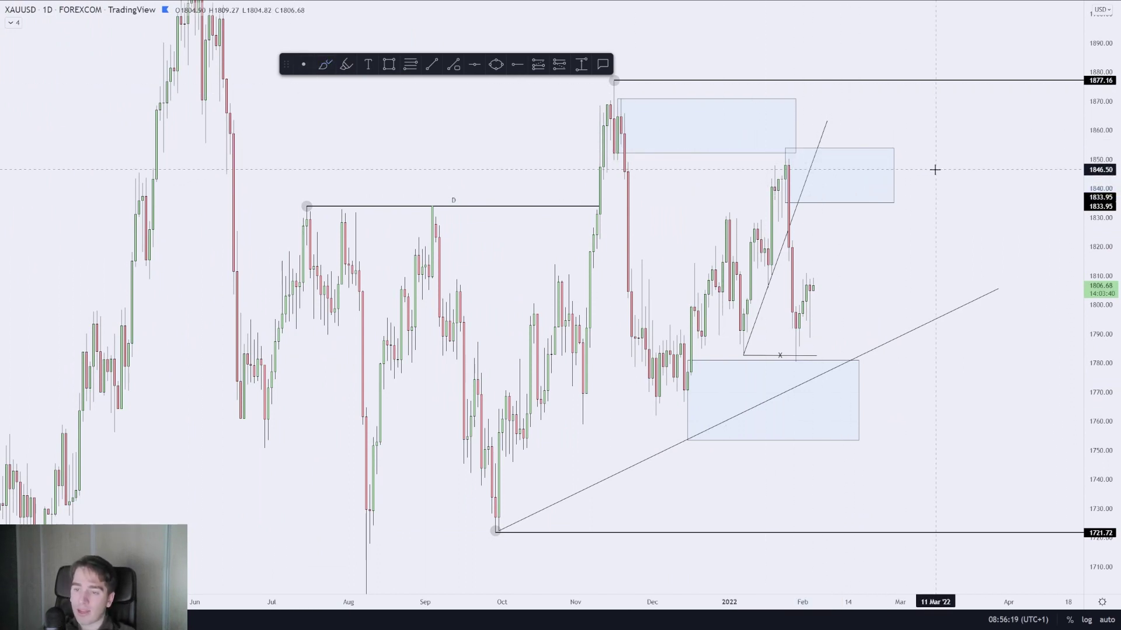
# Return to 4-hour candles and draw a premium/discount range from the late-January peak.
pyautogui.write('4h')
pyautogui.press('Return')
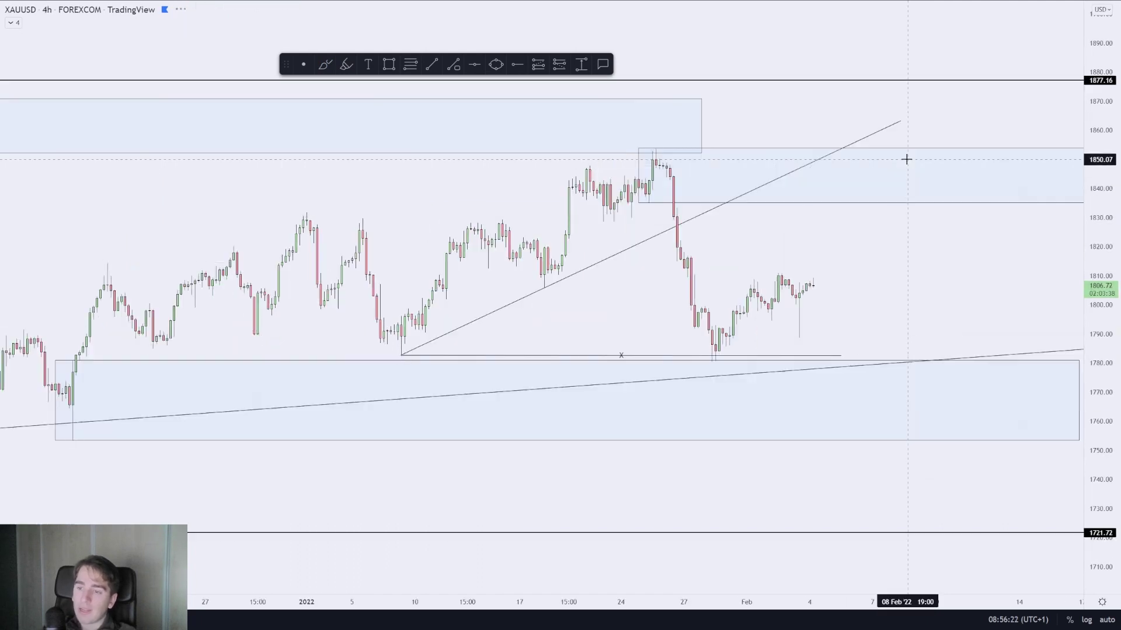
pyautogui.click(411, 64)
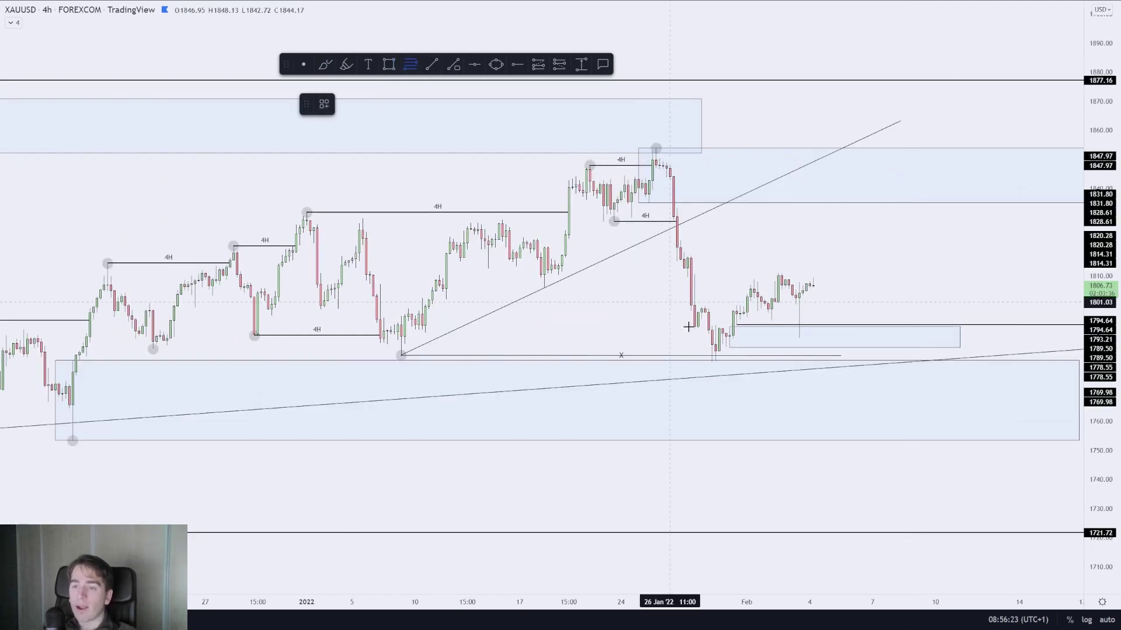
pyautogui.moveTo(656, 148)
pyautogui.mouseDown()
pyautogui.moveTo(995, 368)
pyautogui.moveTo(1075, 360)
pyautogui.moveTo(1008, 362)
pyautogui.mouseUp()
pyautogui.click(603, 313)
pyautogui.scroll(-4, 605, 328)
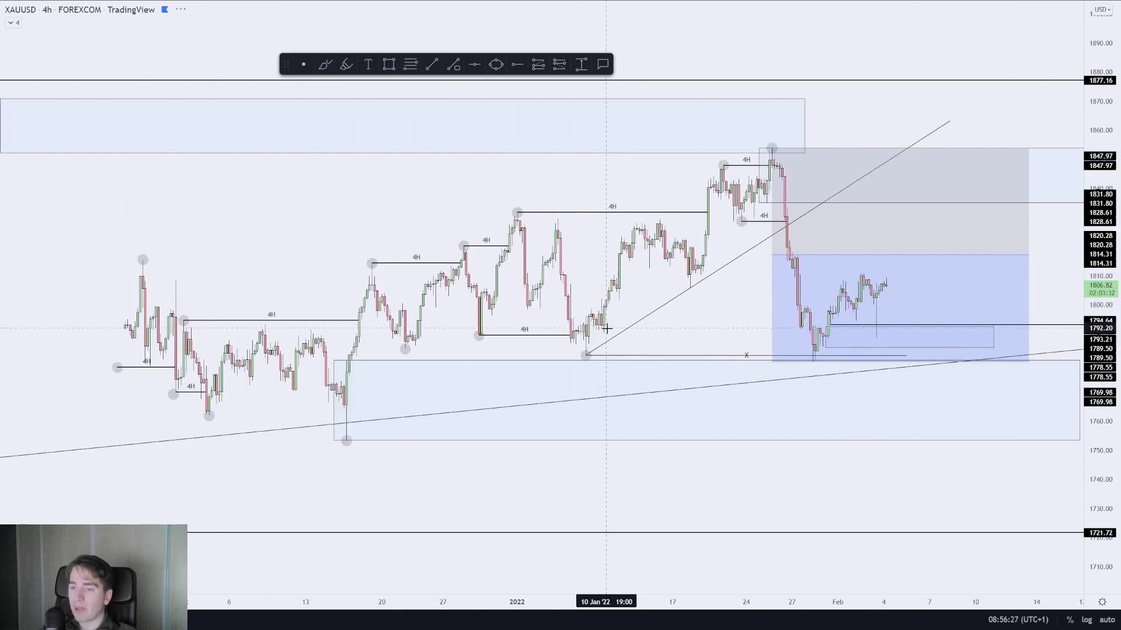
pyautogui.scroll(1, 695, 330)
# Brush D and P letters and a peak circle, then undo the sketches and range box.
pyautogui.click(324, 65)
pyautogui.moveTo(971, 302); pyautogui.dragTo(970, 328)
pyautogui.moveTo(996, 181); pyautogui.dragTo(1001, 194)
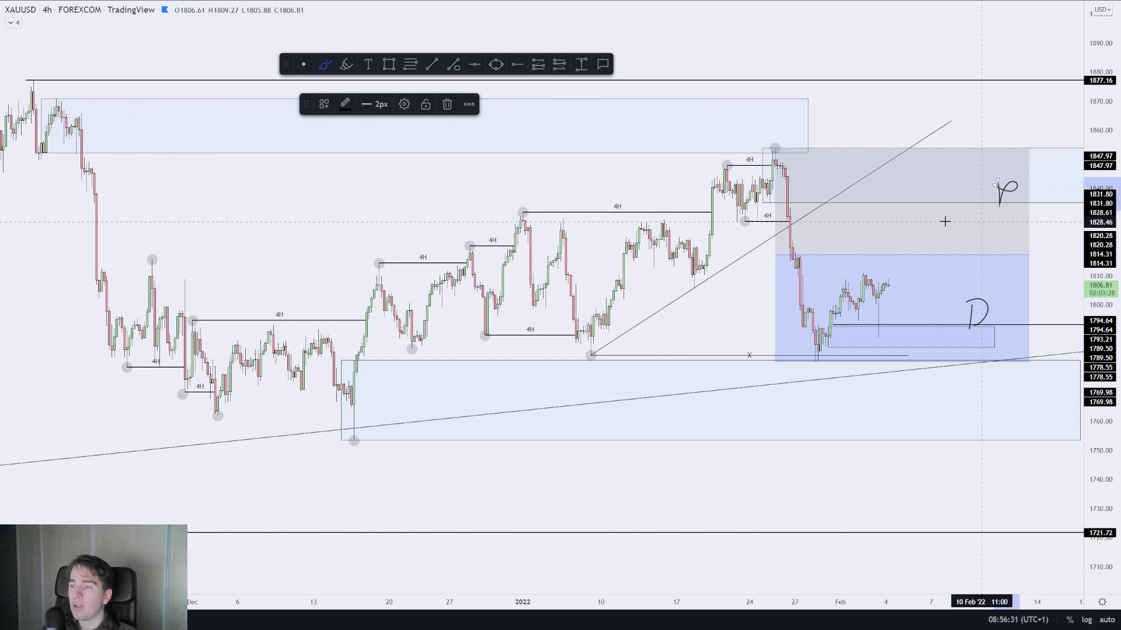
pyautogui.moveTo(799, 153); pyautogui.dragTo(823, 189)
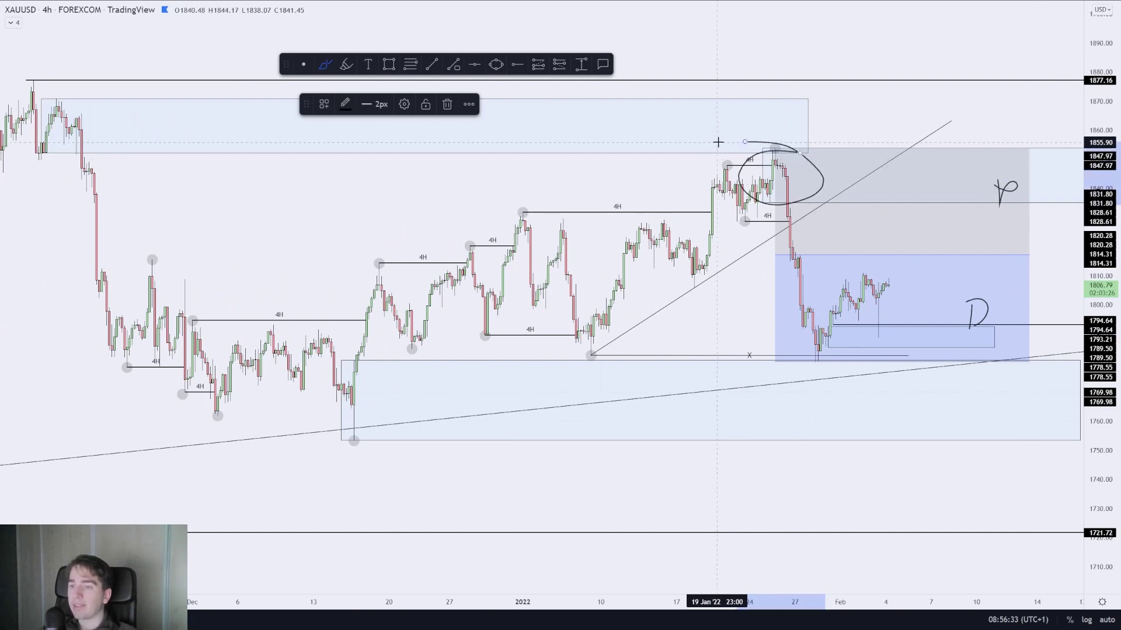
pyautogui.hotkey('ctrl', 'z')
pyautogui.hotkey('ctrl', 'z')
pyautogui.hotkey('ctrl', 'z')
pyautogui.hotkey('ctrl', 'z')
pyautogui.hotkey('ctrl', 'z')
pyautogui.hotkey('ctrl', 'z')
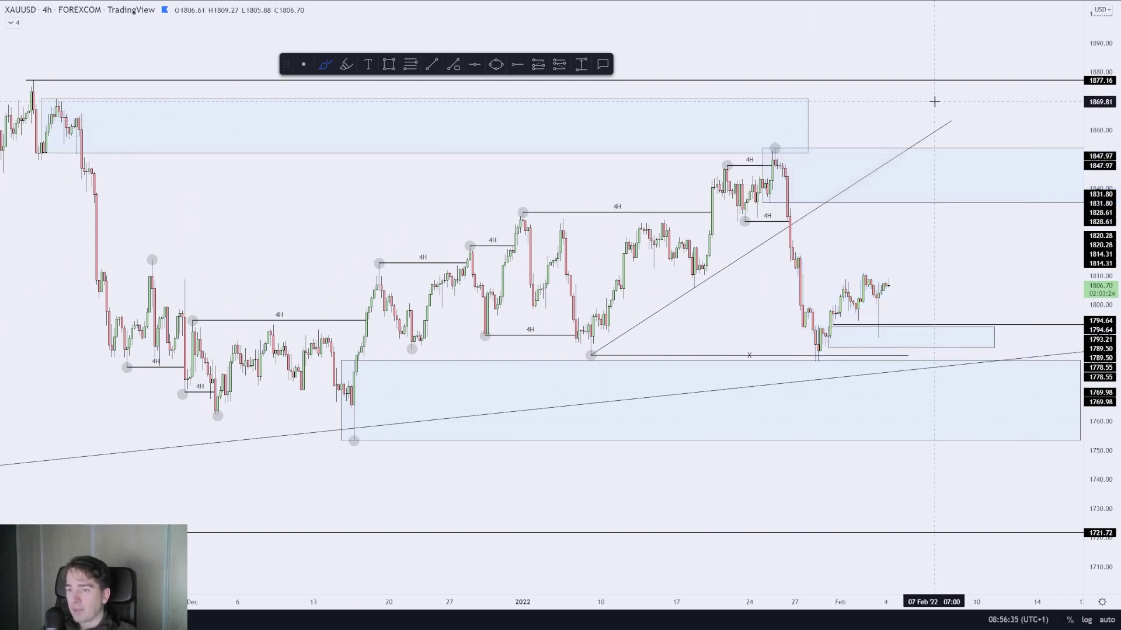
pyautogui.scroll(-5, 996, 300)
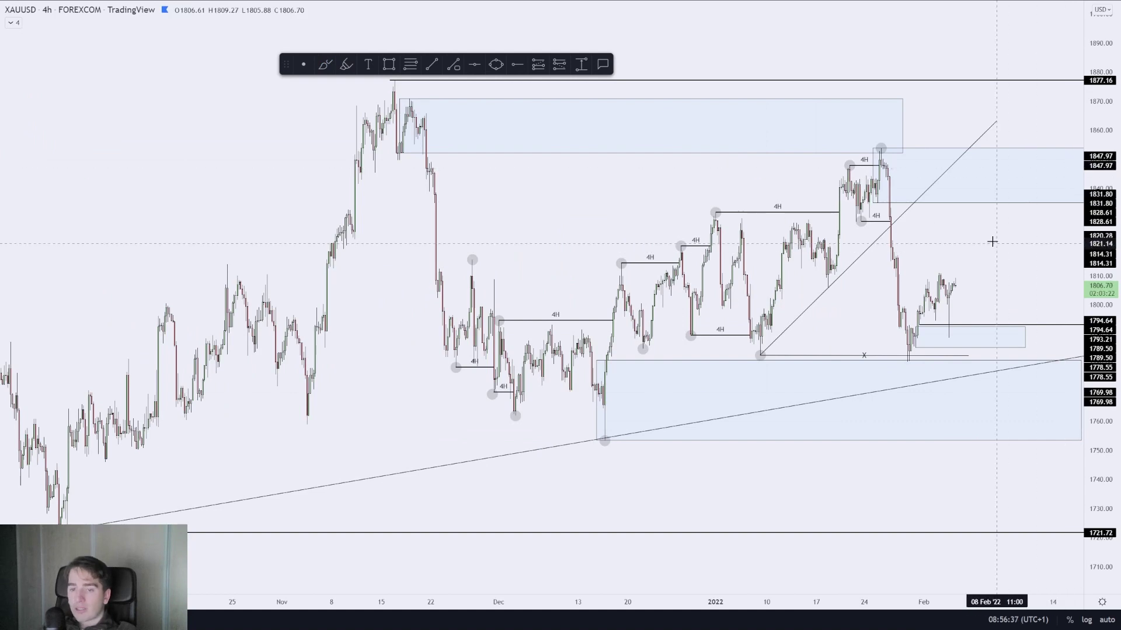